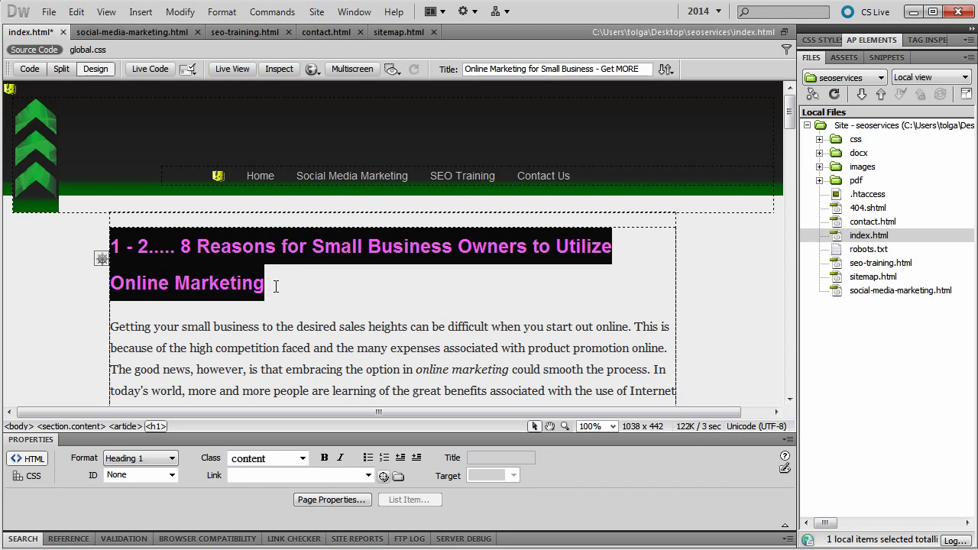
- Examine the main heading of index.html and the opening paragraph beneath it
left_click(275, 286)
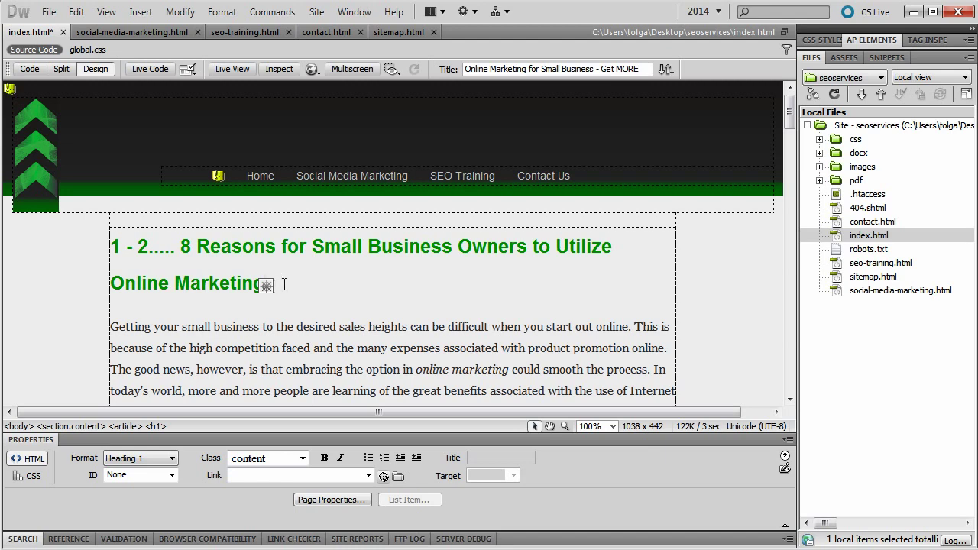
left_click_drag(265, 284, 112, 260)
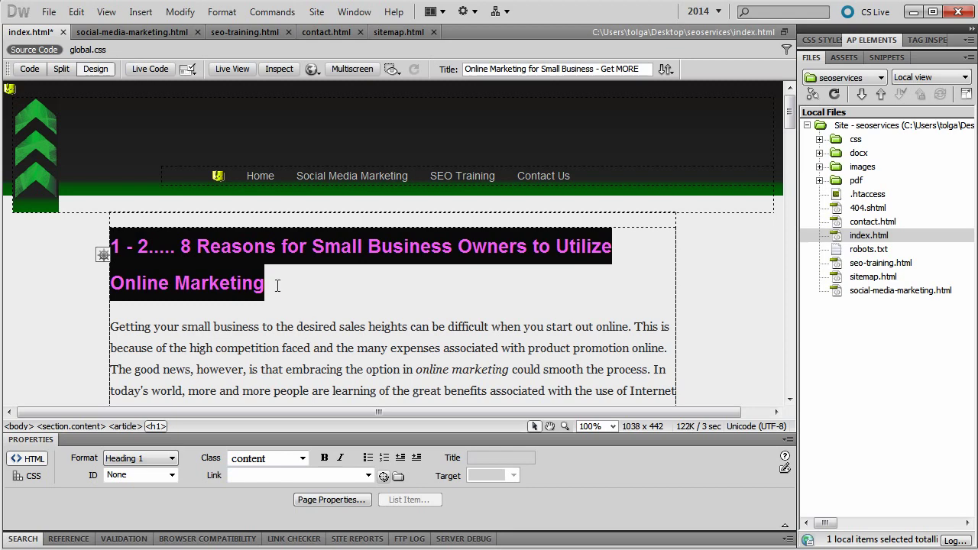
left_click(248, 285)
left_click_drag(269, 284, 107, 240)
left_click(305, 348)
left_click_drag(273, 326, 676, 387)
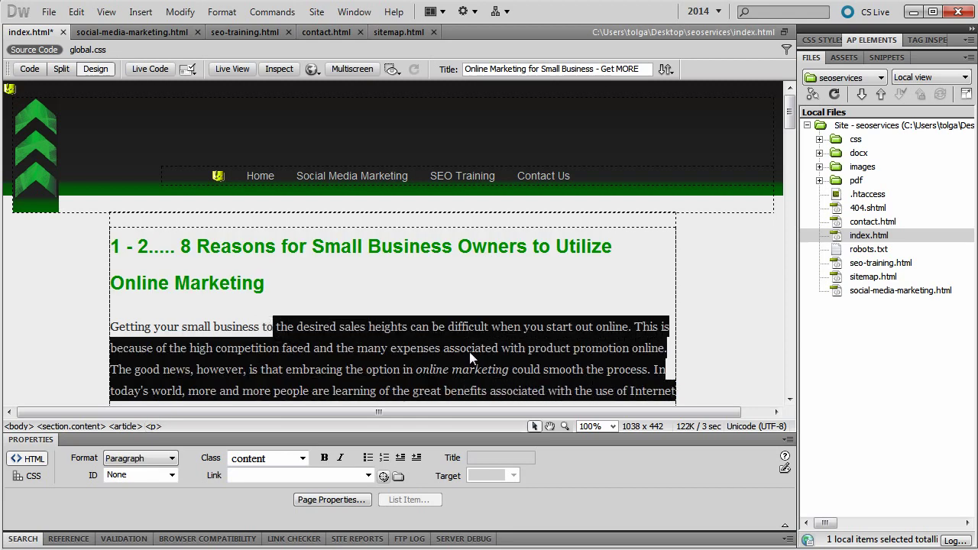
left_click(385, 327)
left_click_drag(290, 279, 88, 262)
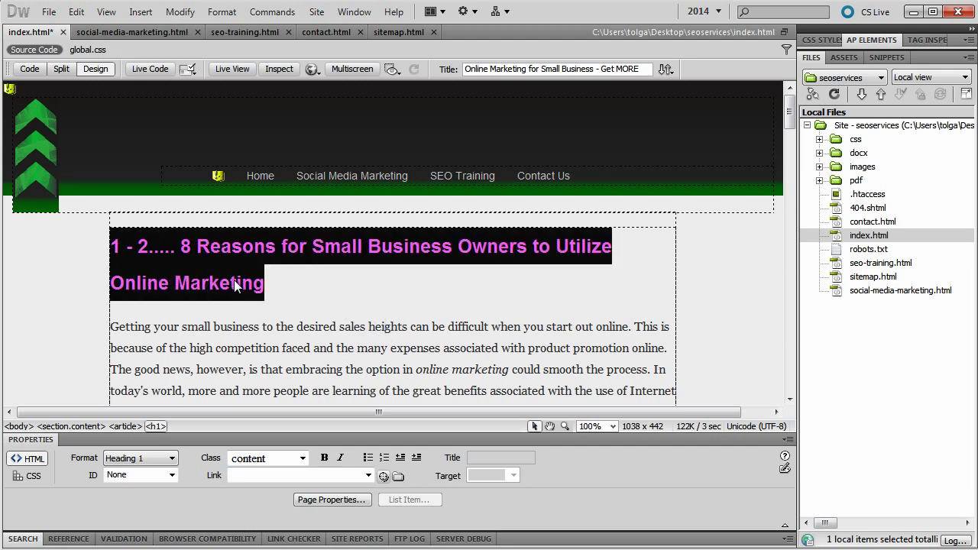
left_click(273, 284)
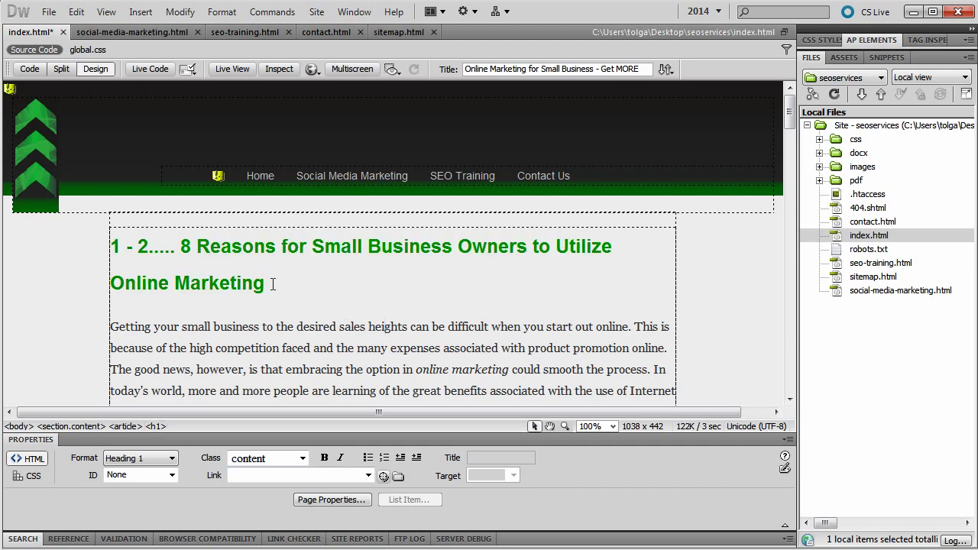
- Copy the main heading's text and replace the heading with "Online Marketing for Small Business"
left_click_drag(272, 285, 77, 263)
key("ctrl+c")
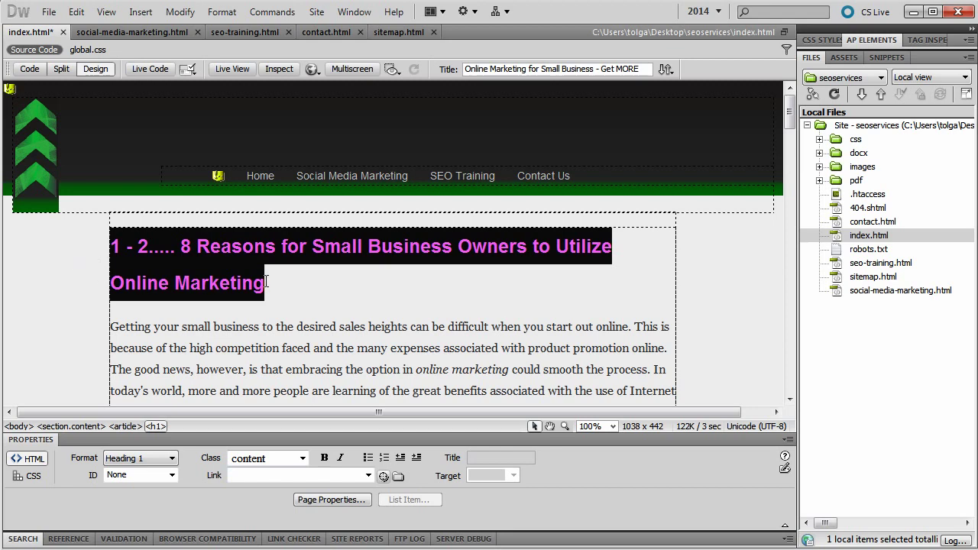
key("Delete")
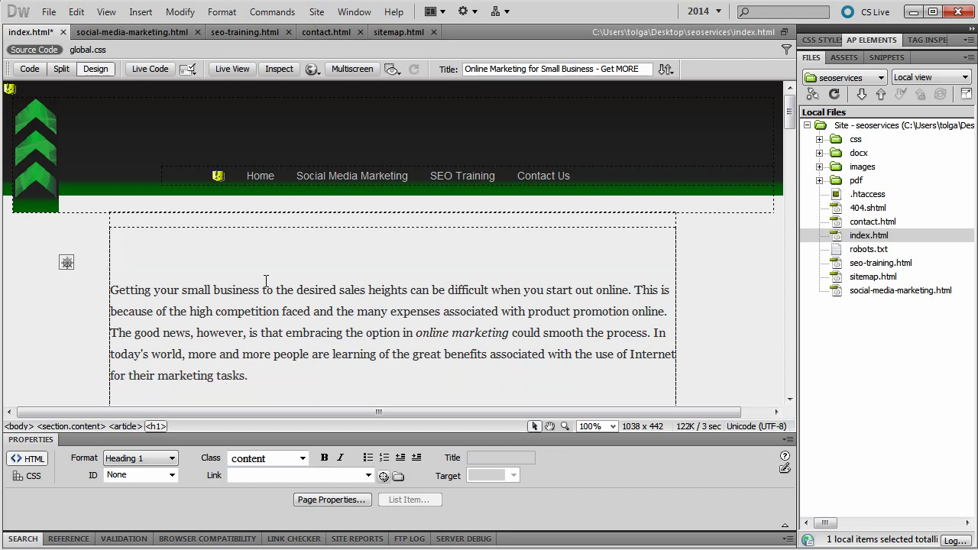
type("Online Marketing for Small Business On")
key("BackSpace")
type("wner")
key("BackSpace")
key("BackSpace")
key("BackSpace")
key("BackSpace")
key("BackSpace")
key("BackSpace")
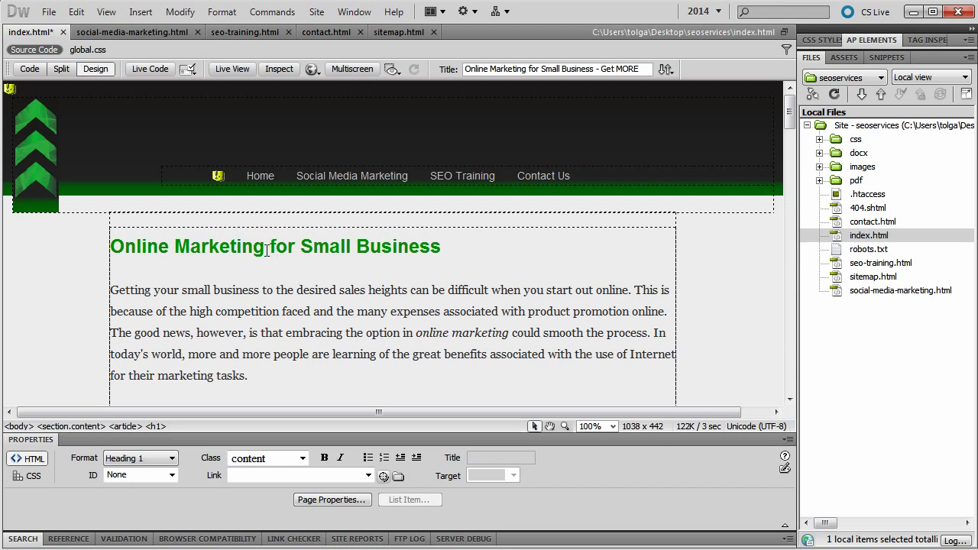
- Replace the short main heading with the copied text "1 - 2..... 8 Reasons for Small Business Owners to Utilize Online Marketing"
left_click(267, 252)
left_click(23, 279)
triple_click(41, 255)
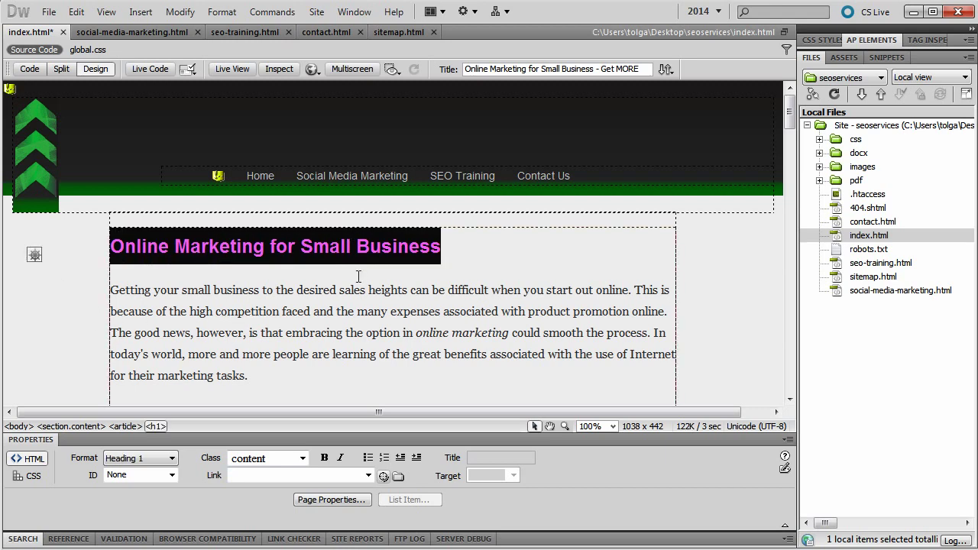
key("ctrl+v")
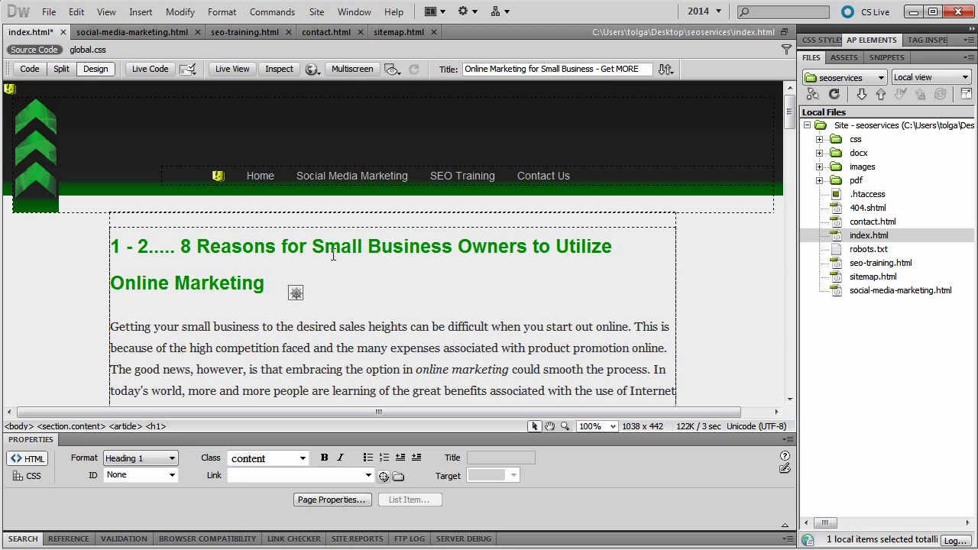
- Examine how the keywords "Small Business" and "Online Marketing" are worked into the main heading
left_click_drag(312, 246, 453, 246)
left_click_drag(321, 282, 109, 282)
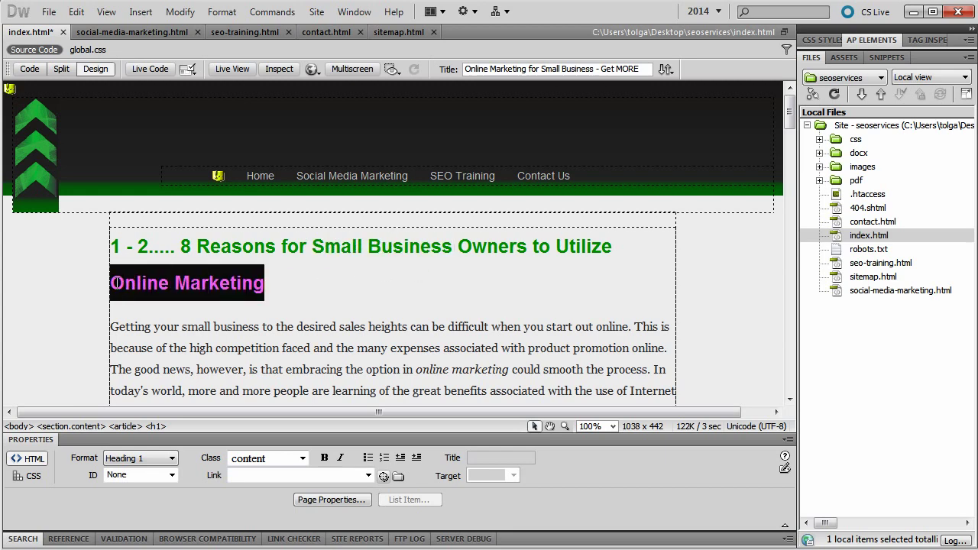
left_click(216, 294)
left_click_drag(267, 283, 105, 258)
left_click(194, 294)
left_click_drag(265, 285, 83, 257)
left_click(269, 286)
left_click_drag(270, 287, 95, 259)
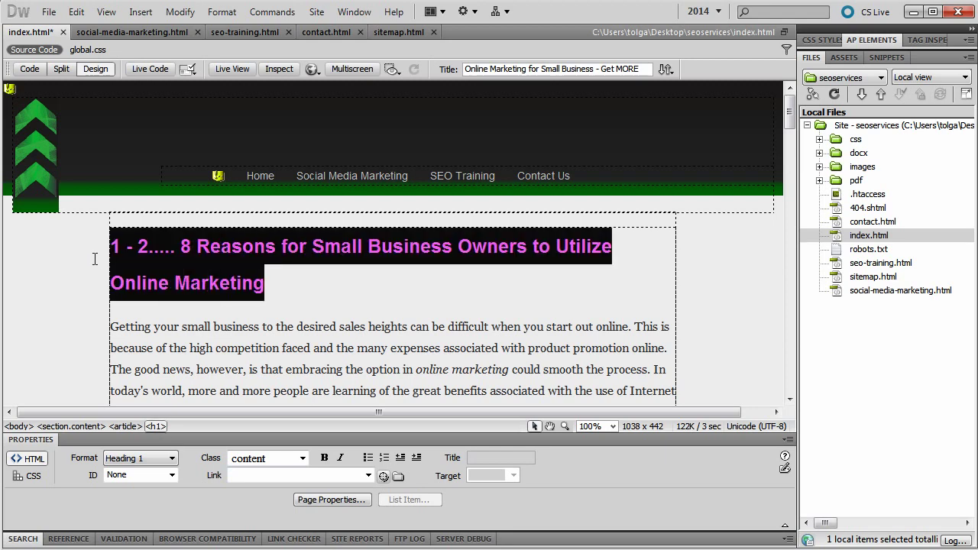
left_click(208, 282)
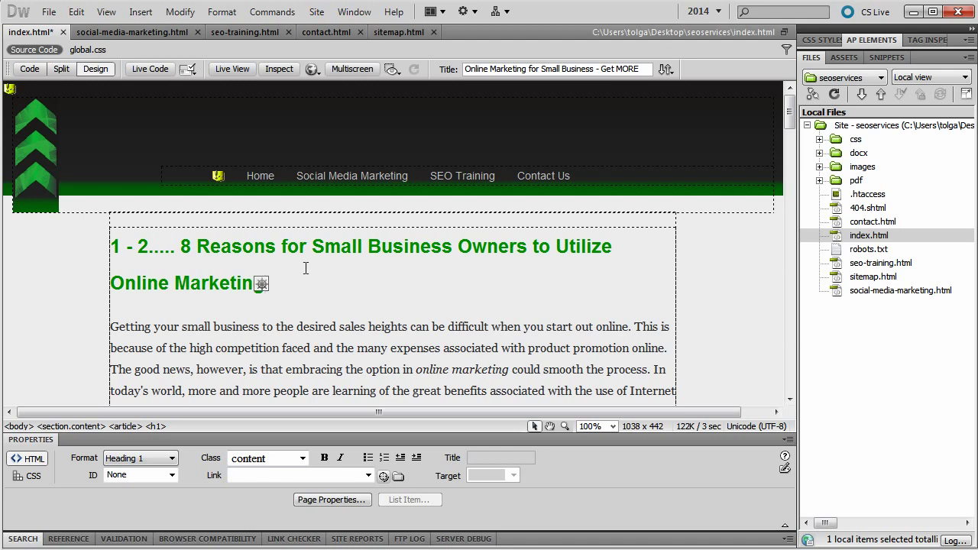
left_click_drag(311, 246, 452, 246)
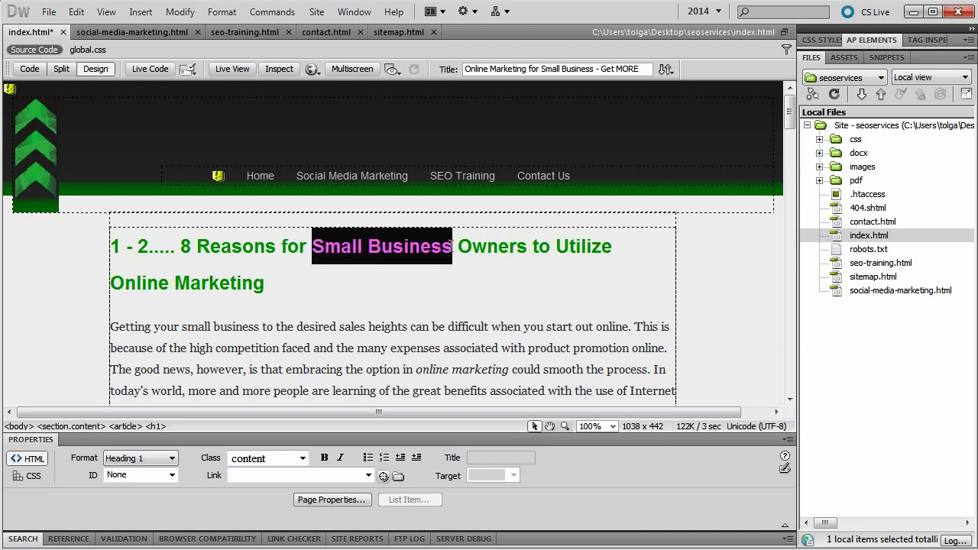
left_click_drag(267, 283, 111, 282)
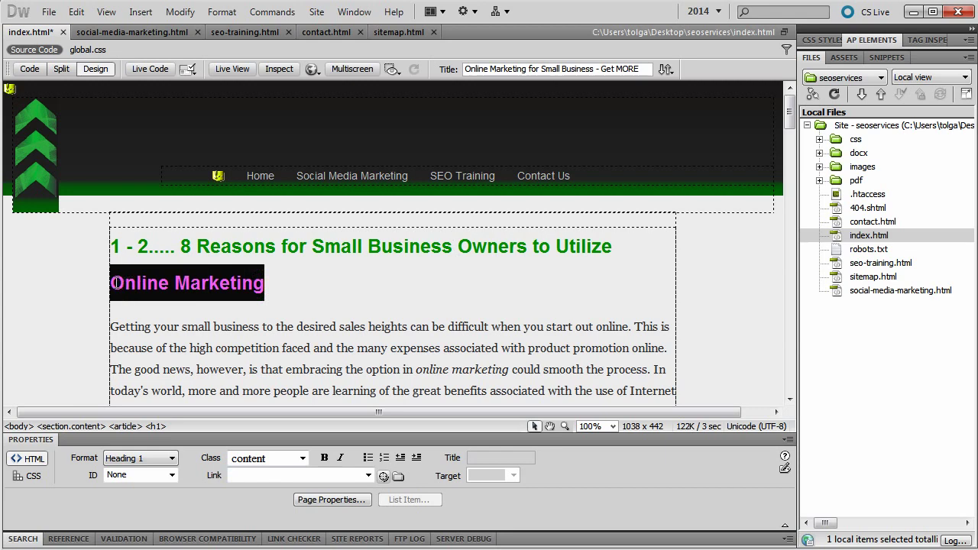
left_click(260, 296)
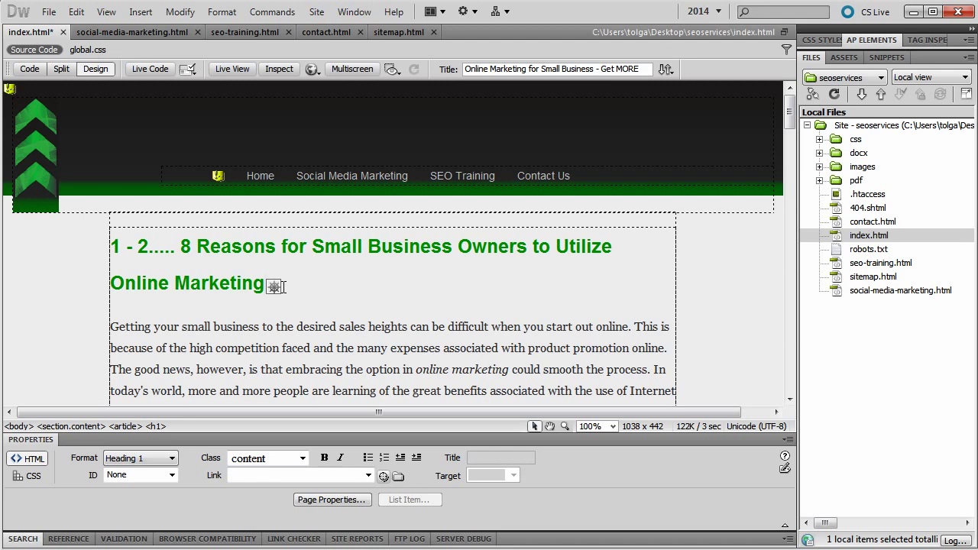
- Review the full main heading and the complete introductory paragraph above the Cost Effective section
key("Delete")
key("ctrl+v")
left_click_drag(268, 284, 108, 246)
left_click(268, 284)
left_click_drag(269, 285, 108, 247)
left_click(272, 279)
left_click_drag(111, 327, 405, 342)
scroll(416, 350, "up", 5)
left_click(311, 349)
triple_click(369, 347)
left_click(331, 370)
left_click_drag(111, 327, 280, 313)
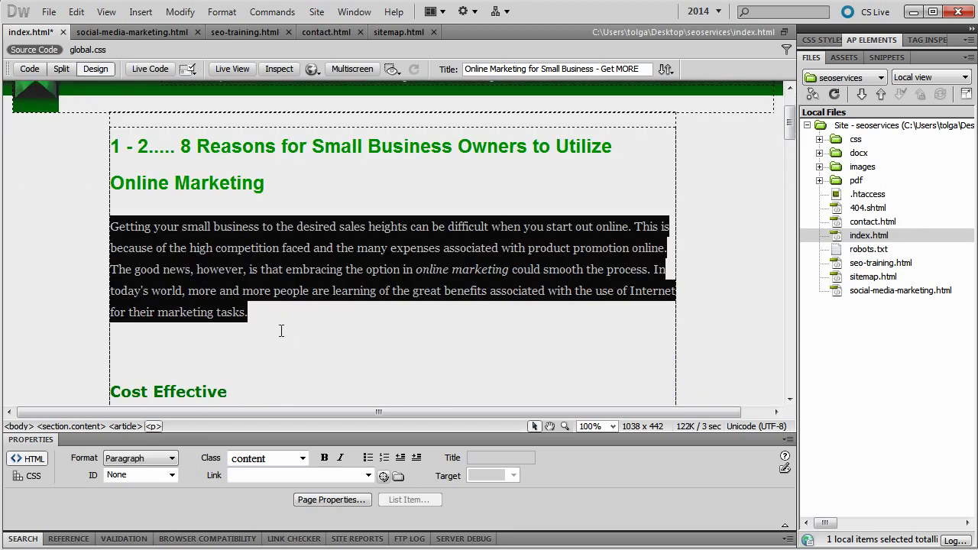
scroll(257, 324, "up", 3)
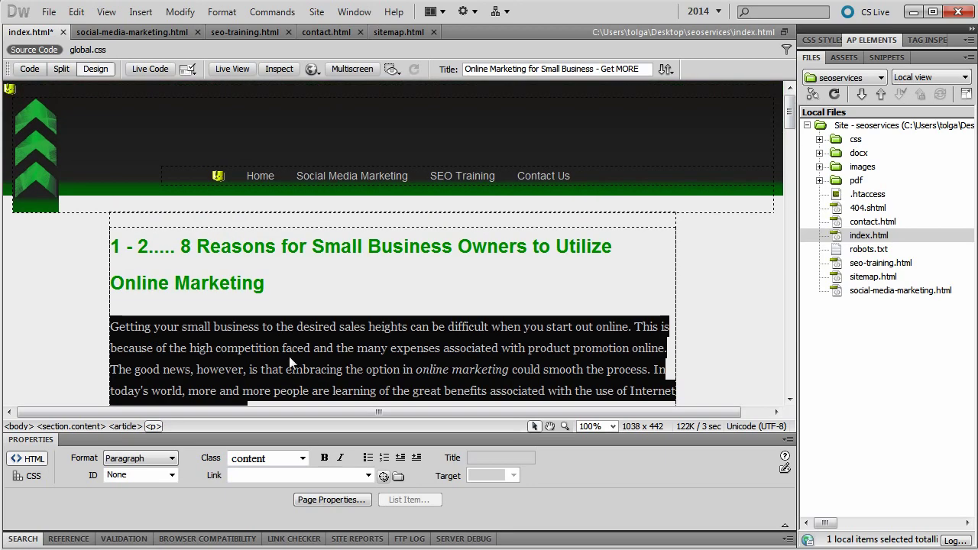
- Recheck the whole main heading and its keyword phrases "Small Business" and "Online Marketing"
left_click(290, 295)
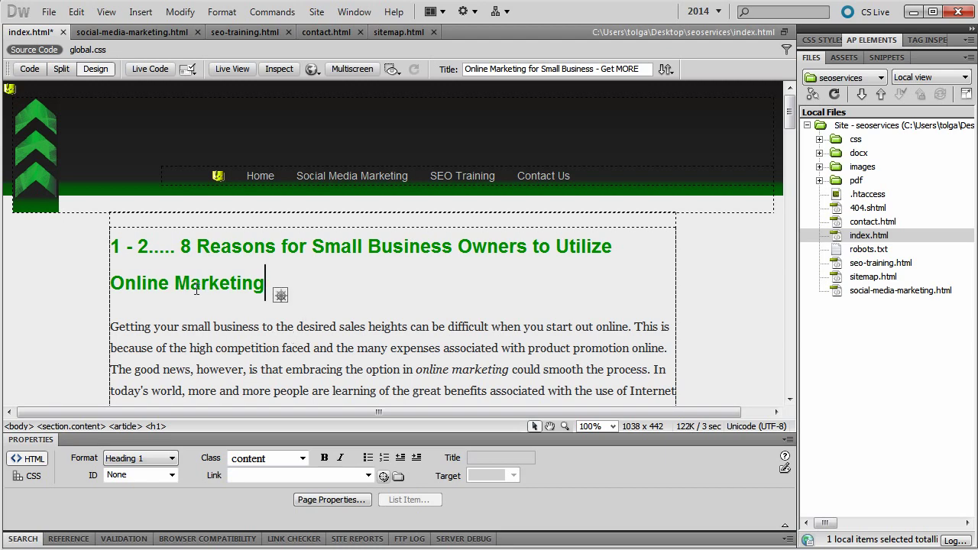
left_click_drag(280, 284, 99, 253)
left_click_drag(286, 280, 83, 254)
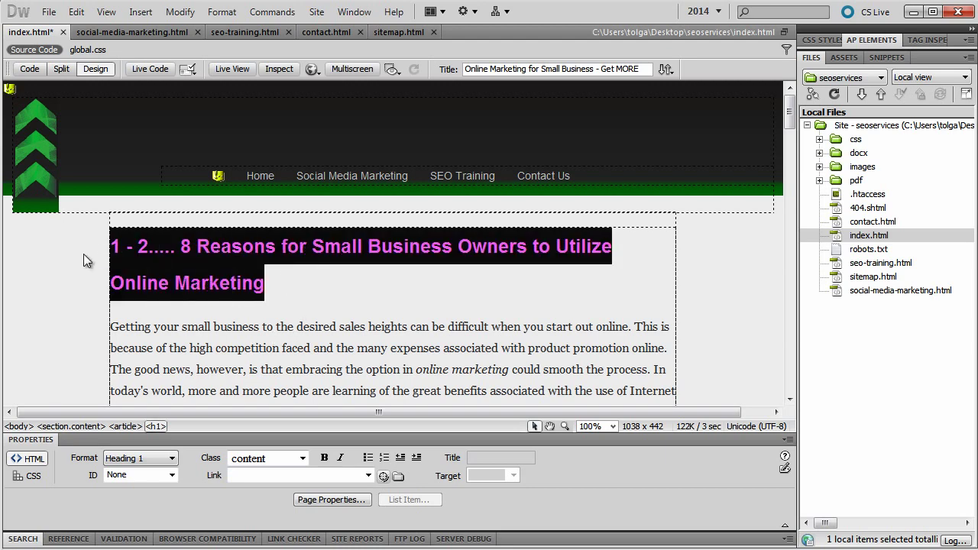
left_click(285, 294)
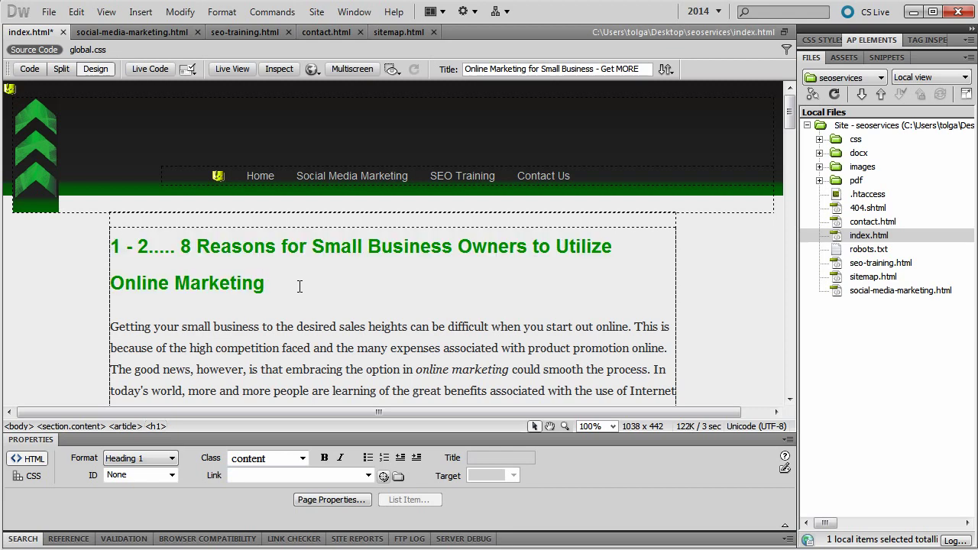
left_click_drag(312, 246, 452, 248)
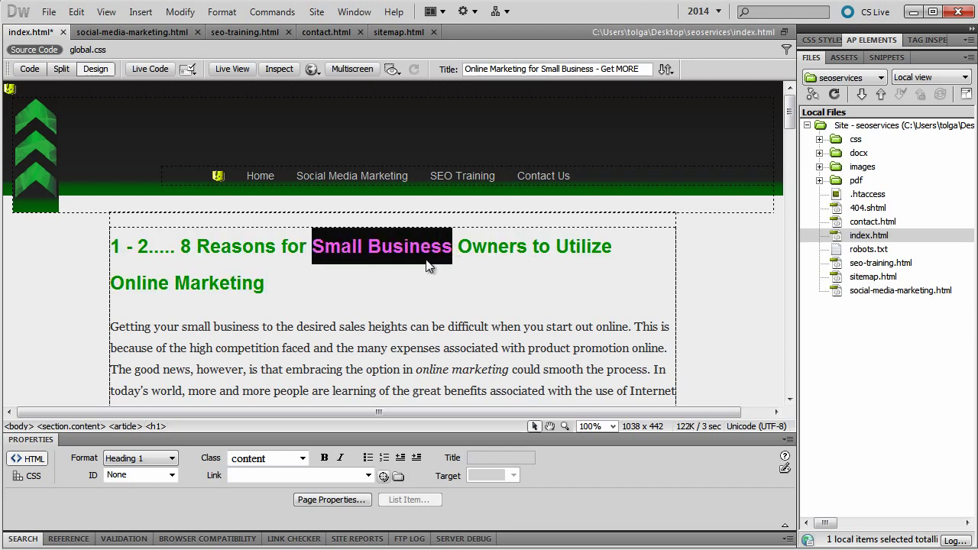
left_click_drag(254, 283, 77, 270)
left_click(309, 293)
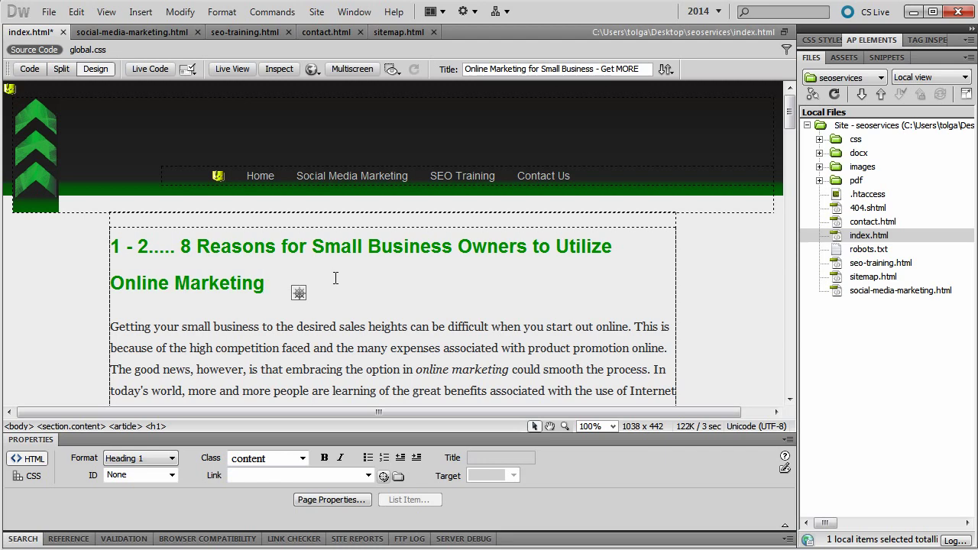
- Inspect the "Social Media Marketing" link in the header navigation, including its link and title attributes
left_click(300, 176)
left_click_drag(299, 176, 410, 174)
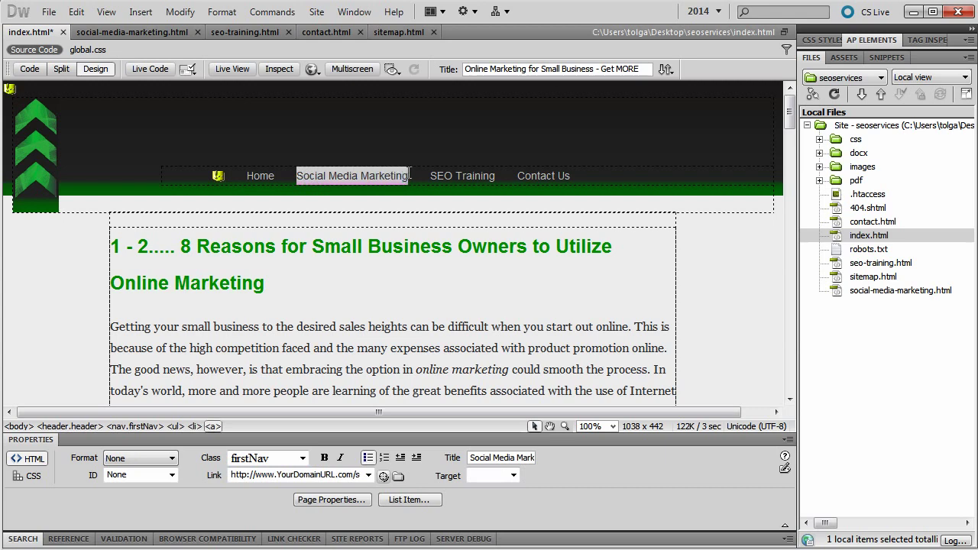
left_click(317, 176)
left_click_drag(298, 176, 404, 176)
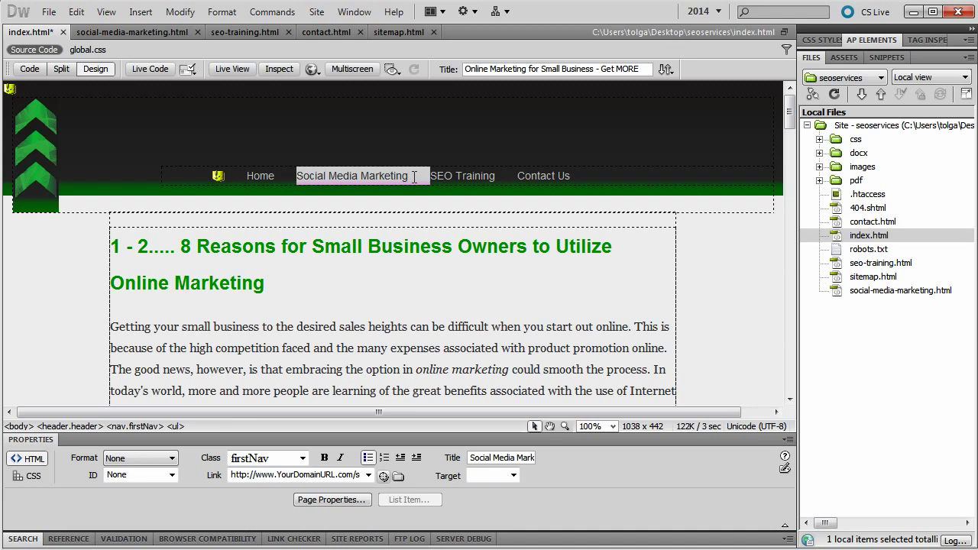
left_click_drag(295, 176, 410, 176)
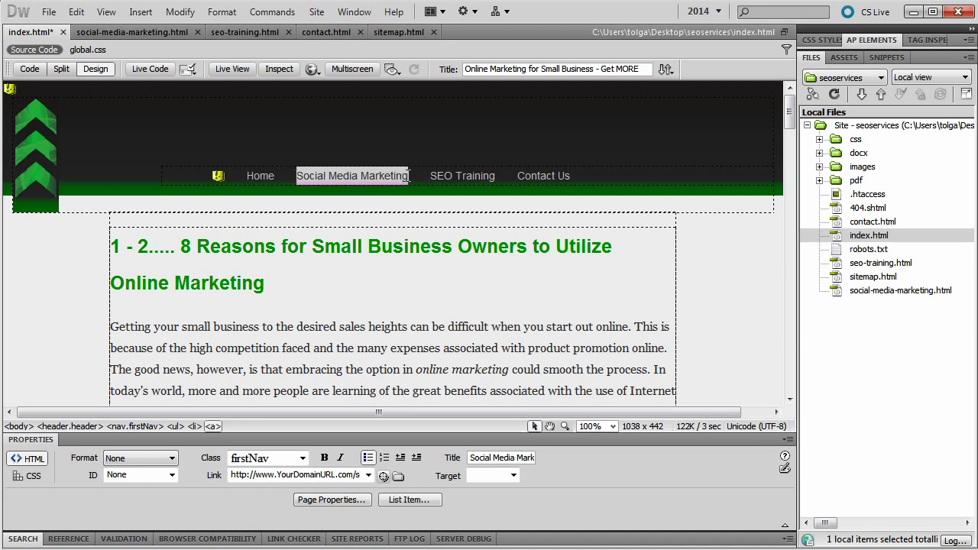
left_click(372, 177)
left_click_drag(296, 176, 409, 176)
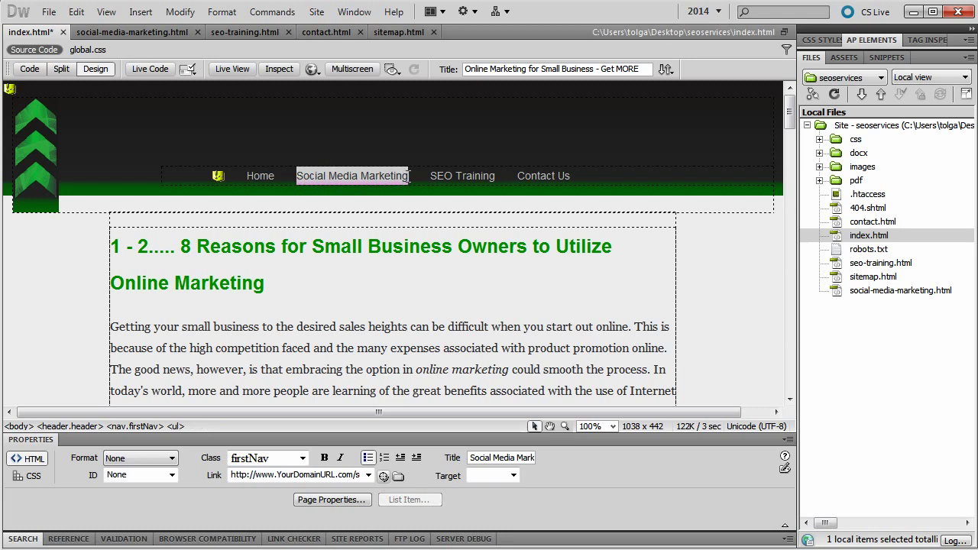
left_click(352, 176)
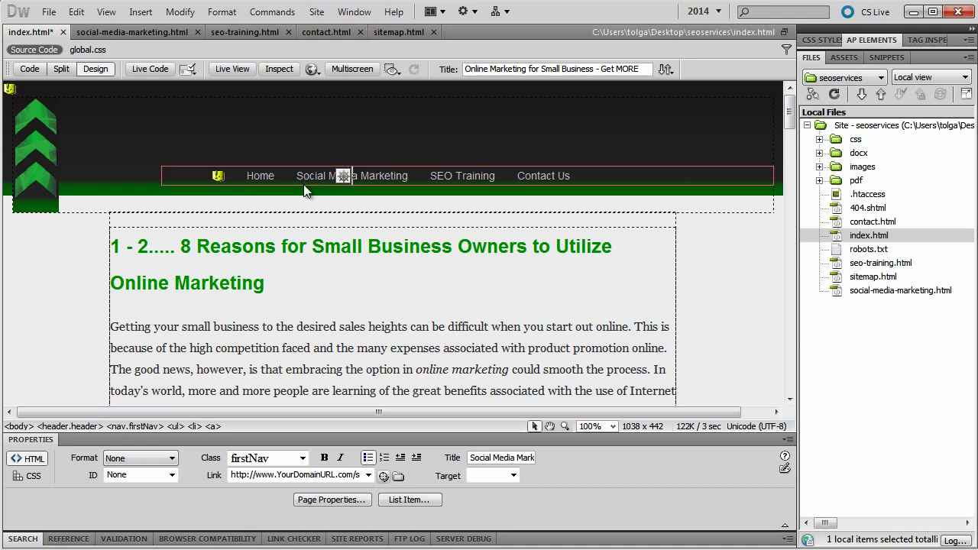
left_click_drag(296, 176, 411, 177)
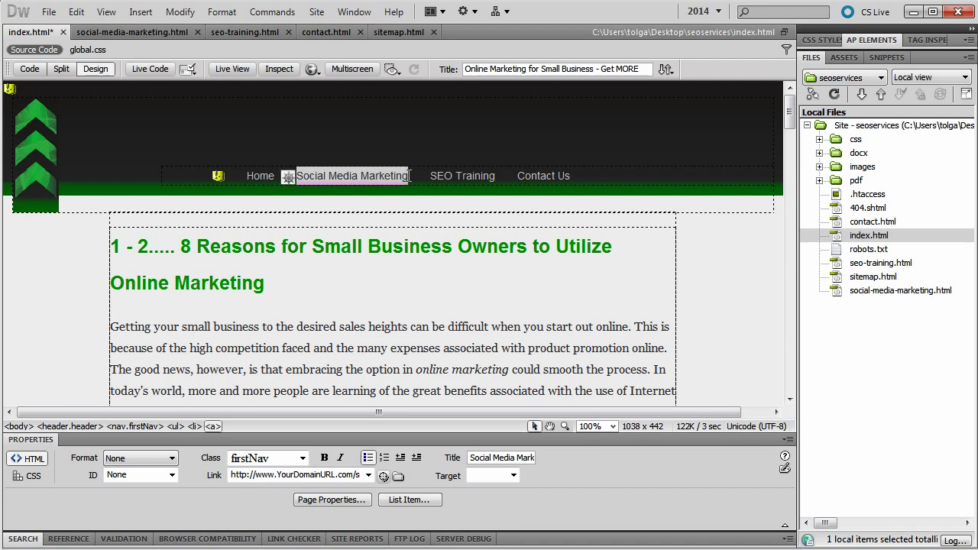
left_click(368, 291)
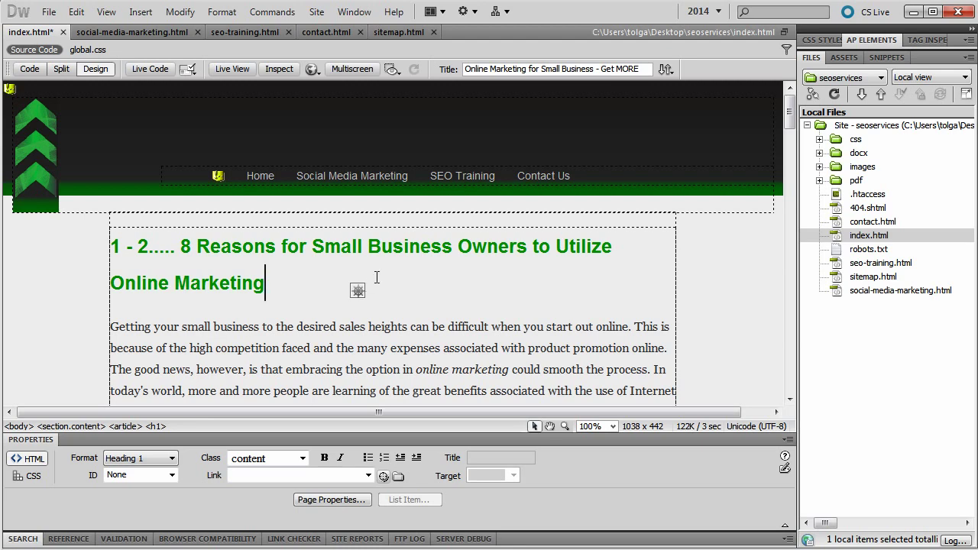
left_click_drag(297, 176, 410, 175)
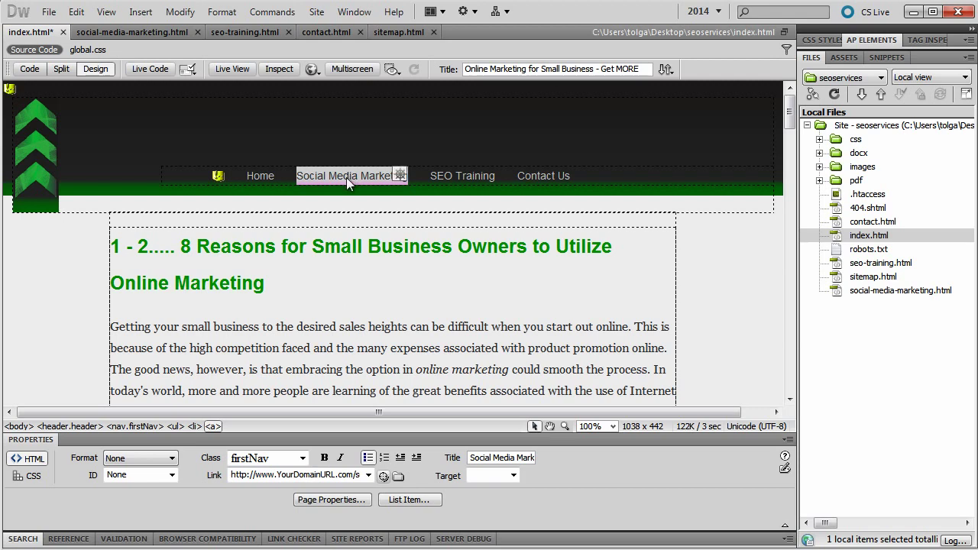
- Inspect the italic phrase "online marketing" in the introductory paragraph and its emphasis formatting
left_click(339, 327)
scroll(324, 326, "down", 2)
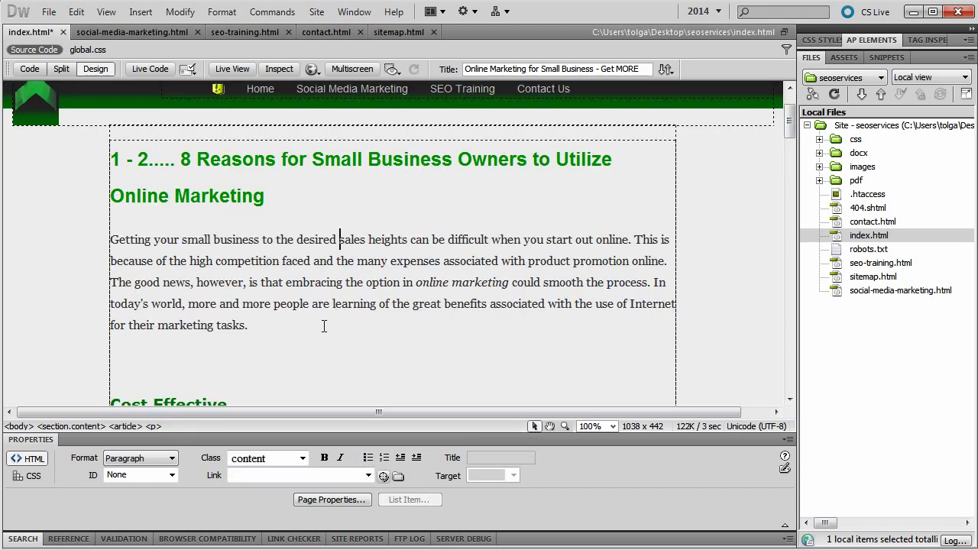
left_click_drag(416, 286, 510, 284)
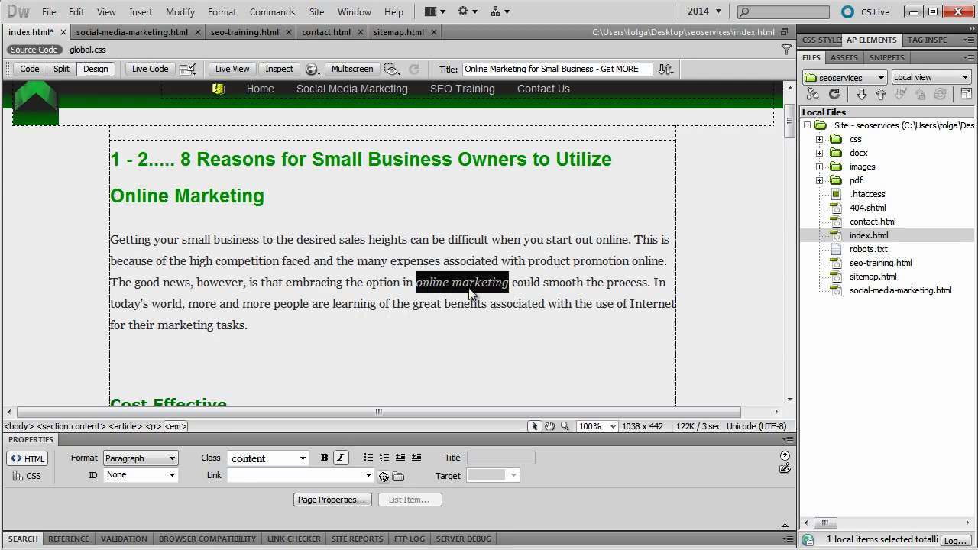
left_click(417, 285)
left_click_drag(416, 284, 511, 283)
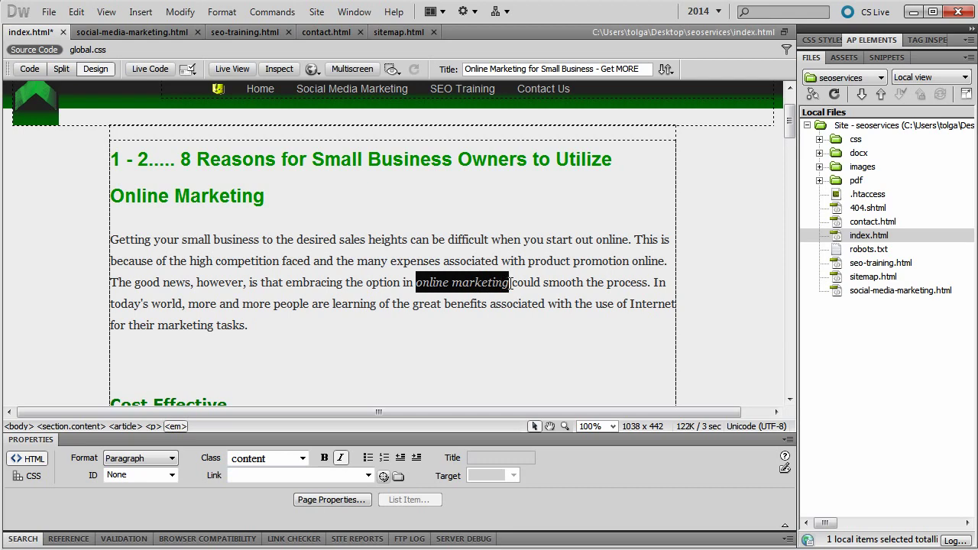
left_click(439, 282)
left_click_drag(417, 283, 510, 283)
left_click_drag(417, 283, 511, 285)
left_click_drag(414, 283, 510, 286)
left_click(463, 284)
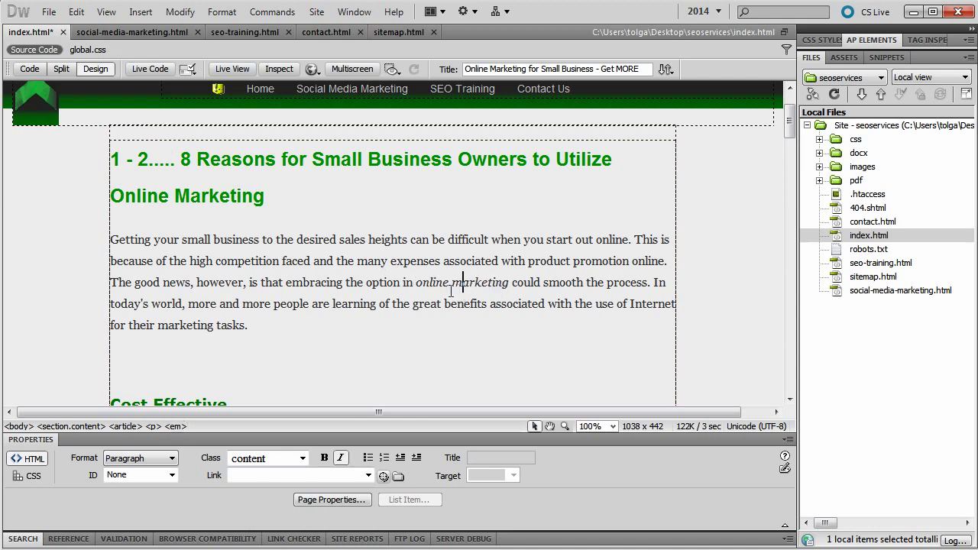
- Review the whole introductory paragraph below the main heading for its keyword use
left_click(111, 243)
left_click(113, 241)
left_click(112, 243)
left_click(112, 243)
left_click_drag(112, 243, 264, 327)
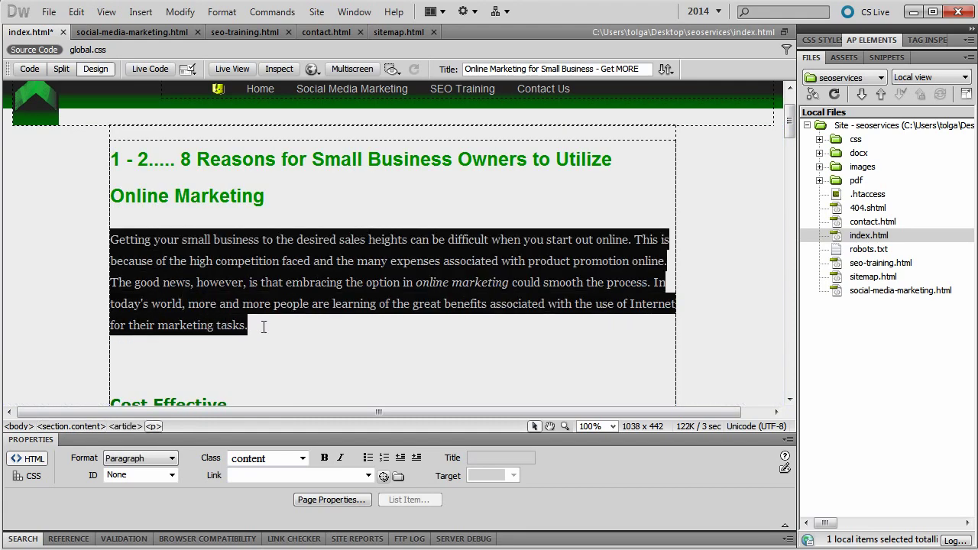
left_click(374, 341)
- Examine the italic phrase "online marketing" in the introductory paragraph and the tag that emphasises it
left_click(417, 285)
left_click_drag(417, 284, 509, 285)
left_click(390, 304)
left_click_drag(253, 283, 483, 285)
left_click(486, 290)
left_click_drag(416, 284, 513, 285)
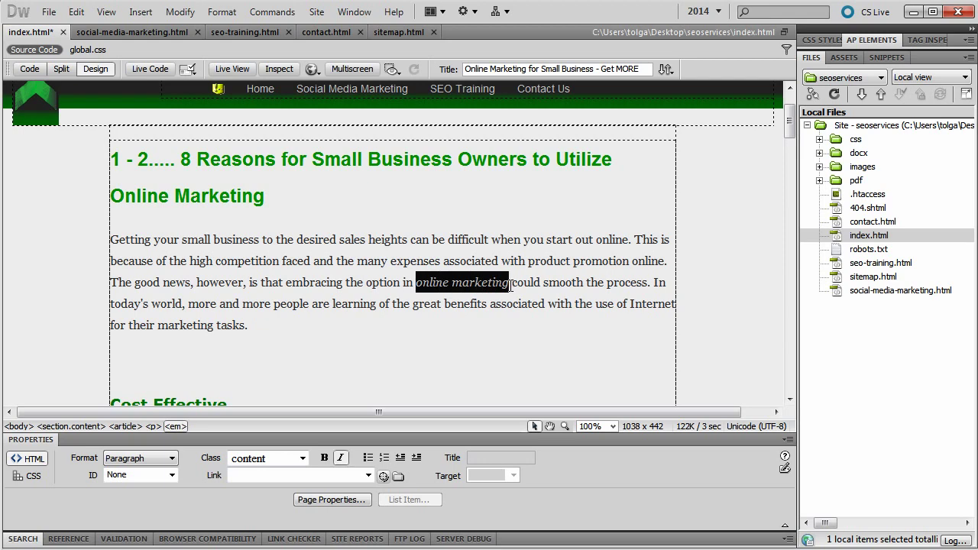
left_click(417, 284)
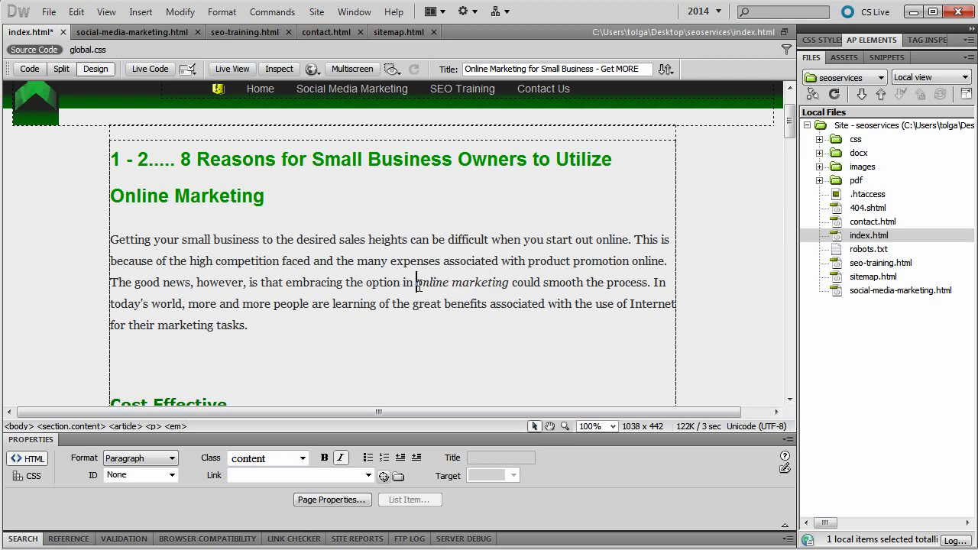
left_click_drag(418, 284, 510, 284)
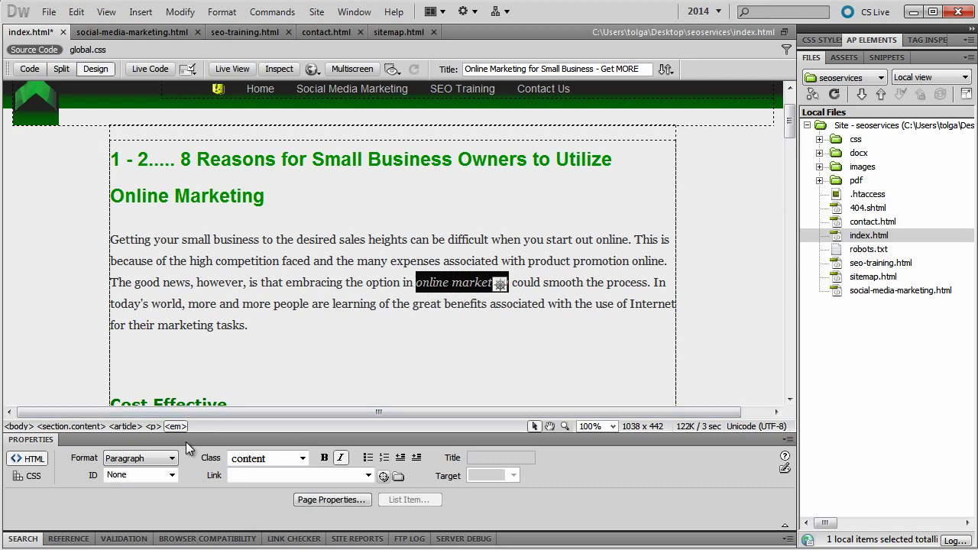
left_click(419, 304)
- Inspect the bold phrase "small business" in the Cost Effective paragraph, including its tag and class
scroll(353, 331, "down", 8)
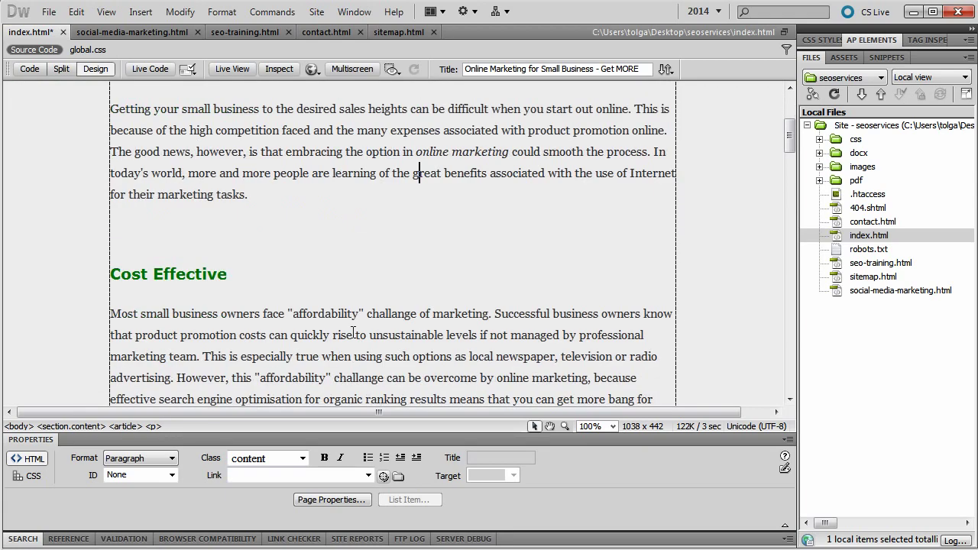
left_click_drag(261, 203, 353, 203)
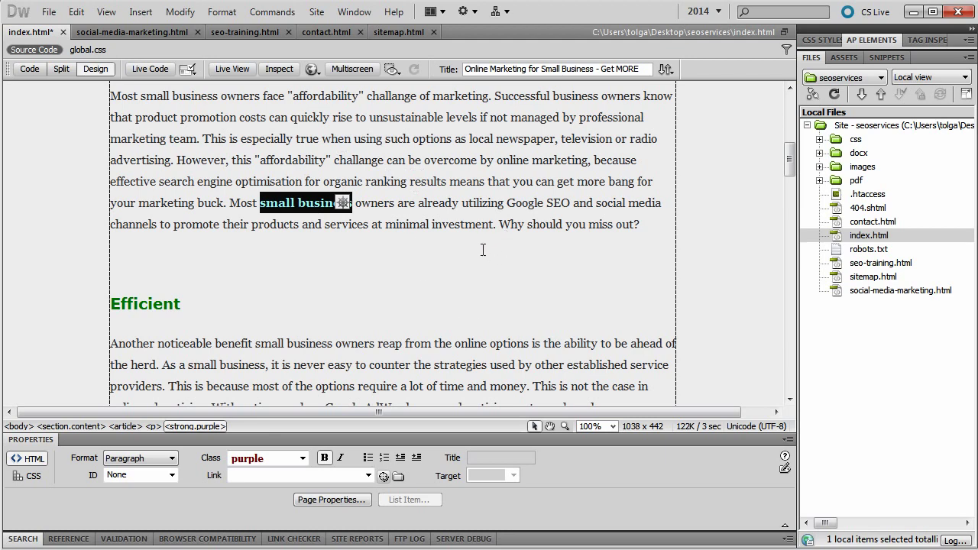
left_click_drag(260, 203, 353, 203)
left_click(292, 204)
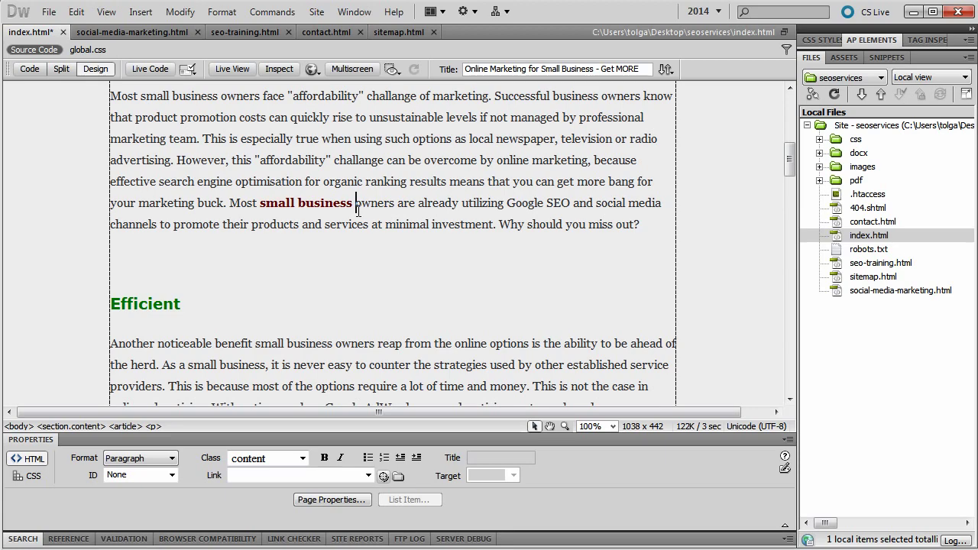
left_click(260, 204)
left_click_drag(261, 204, 342, 204)
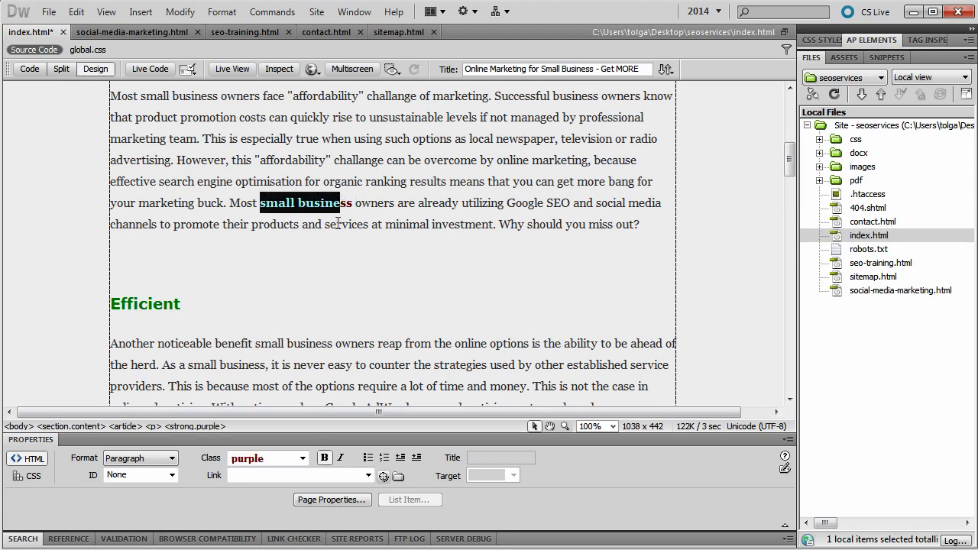
- Compare the heading formats of the Efficient and Cost Effective subheadings
double_click(169, 304)
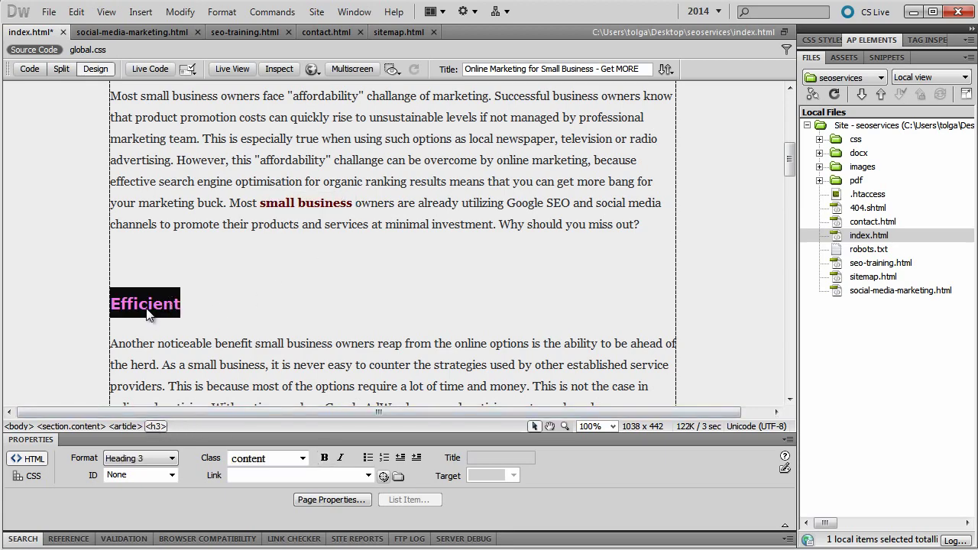
scroll(230, 314, "up", 6)
triple_click(203, 318)
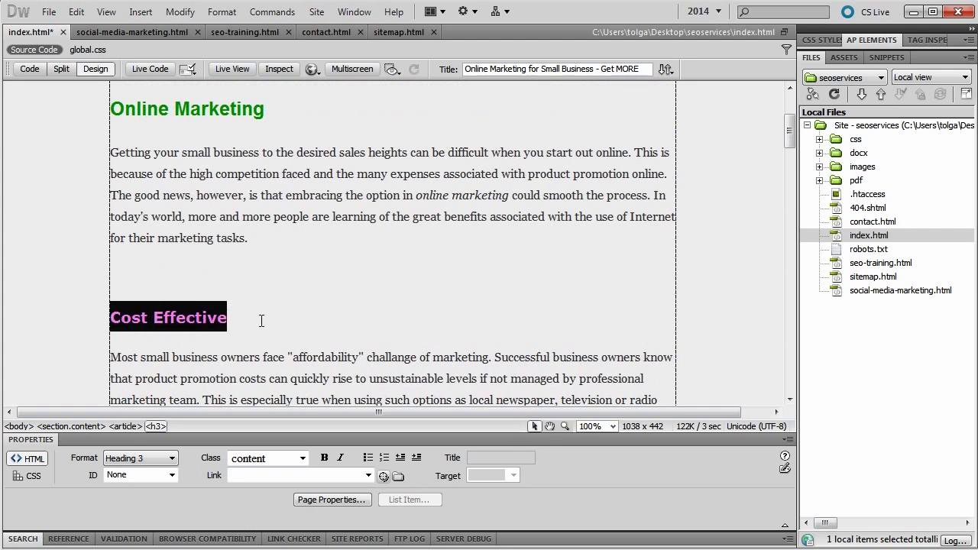
left_click(265, 320)
scroll(270, 325, "up", 2)
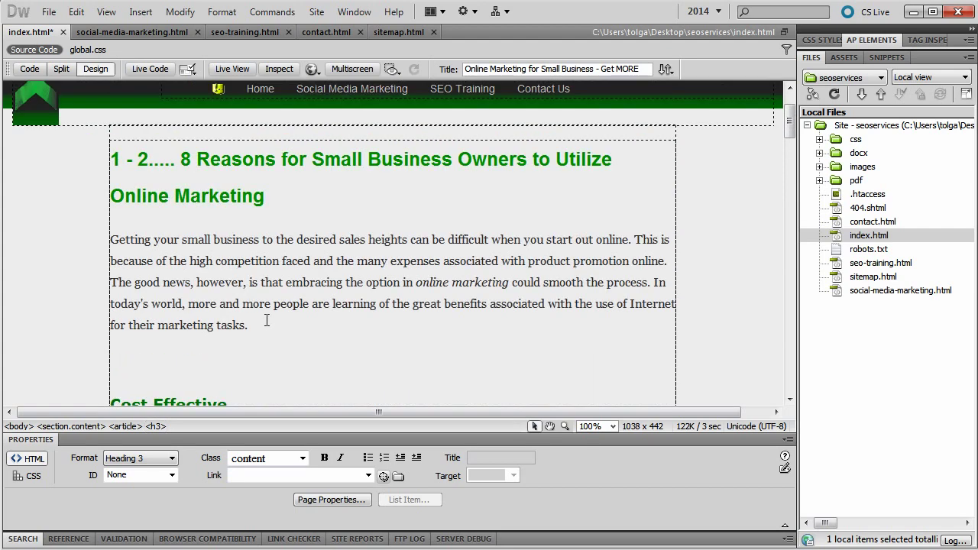
- Inspect the wording and heading level of the Cost Effective subheading
scroll(267, 321, "down", 3)
left_click_drag(229, 276, 110, 275)
left_click(277, 274)
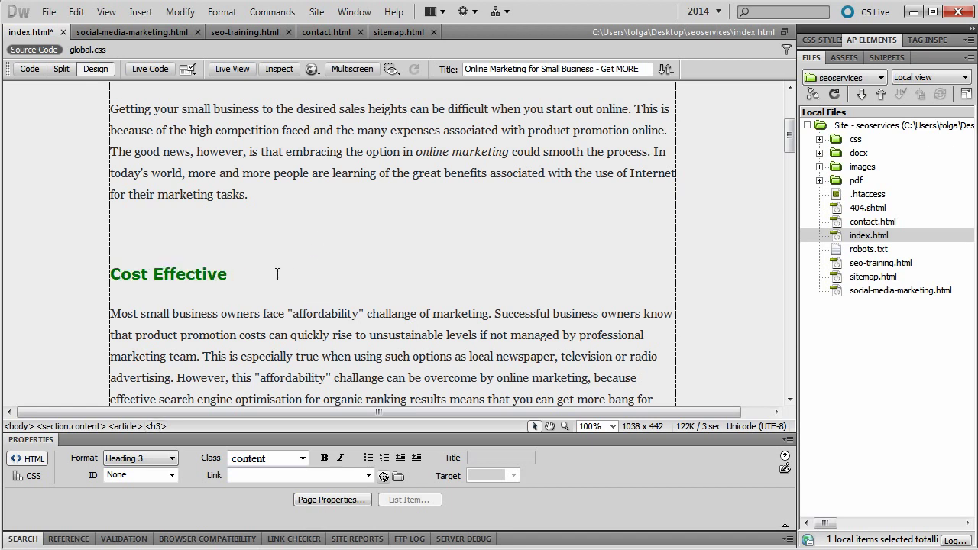
left_click_drag(244, 271, 110, 274)
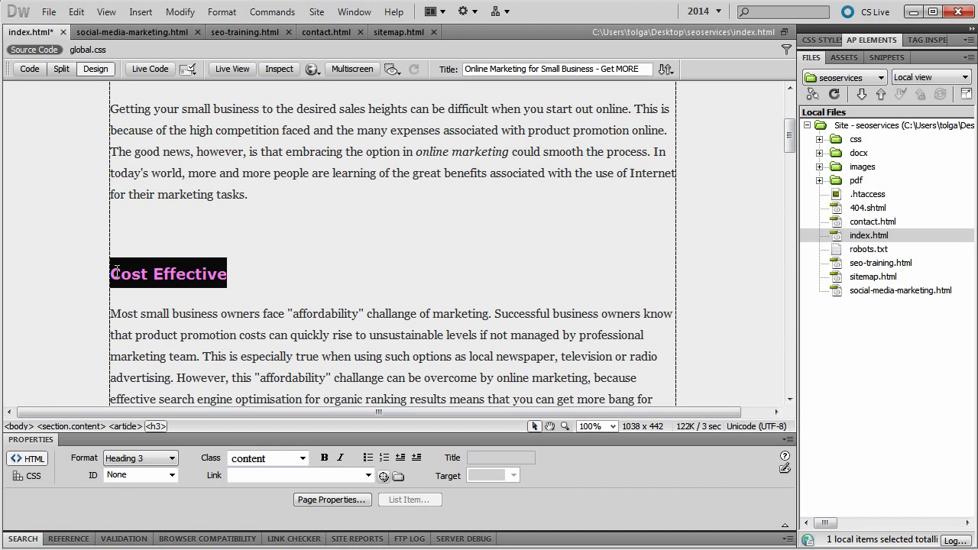
left_click_drag(258, 276, 110, 275)
left_click(169, 273)
- Review the Cost Effective paragraph together with the subheading that introduces it
scroll(298, 319, "down", 3)
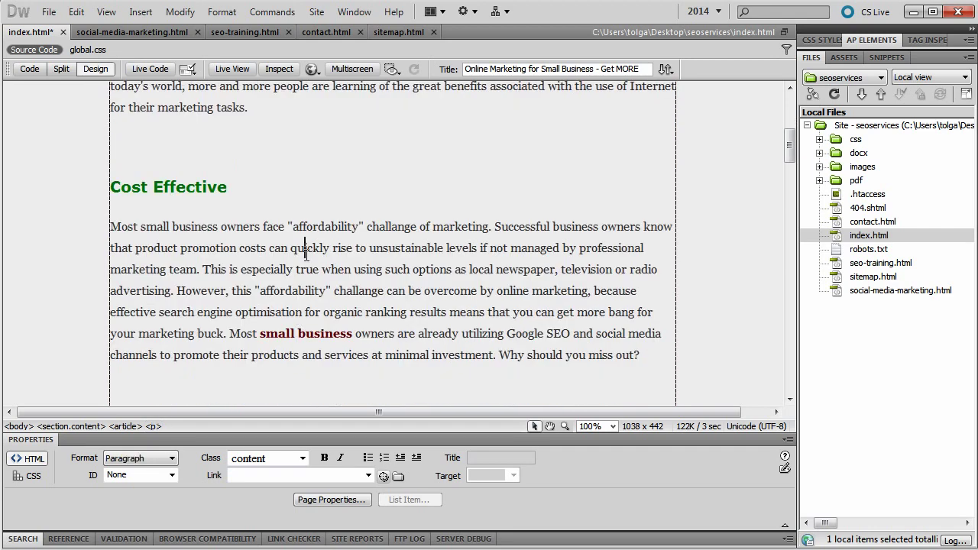
triple_click(305, 260)
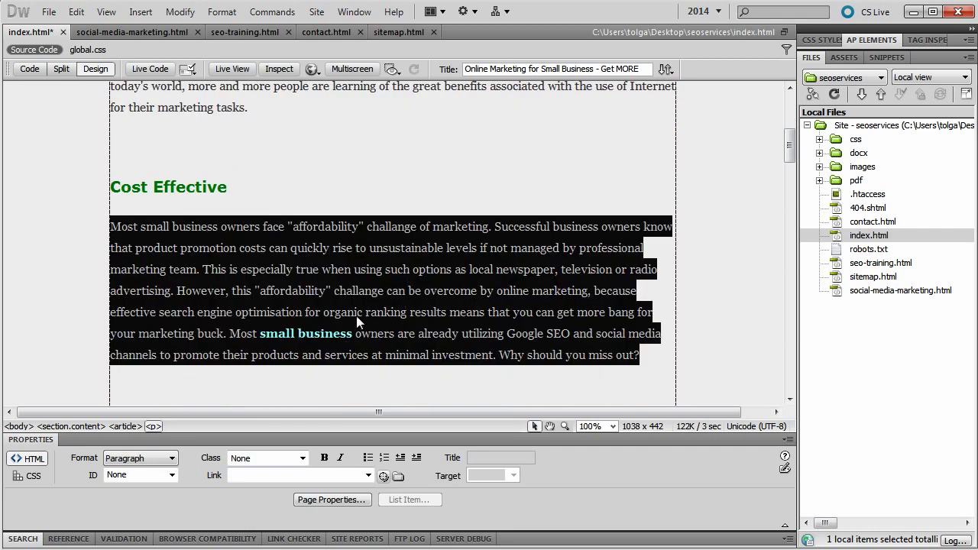
triple_click(174, 192)
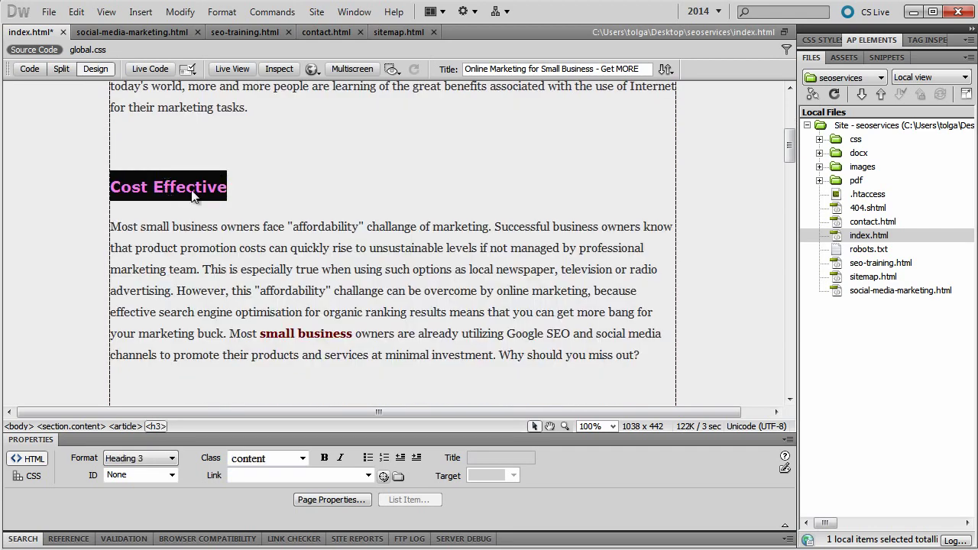
left_click(239, 207)
left_click_drag(246, 193, 111, 187)
left_click(232, 197)
- Compare the format of the main page heading with that of the introductory paragraph
scroll(274, 302, "up", 3)
scroll(274, 301, "up", 3)
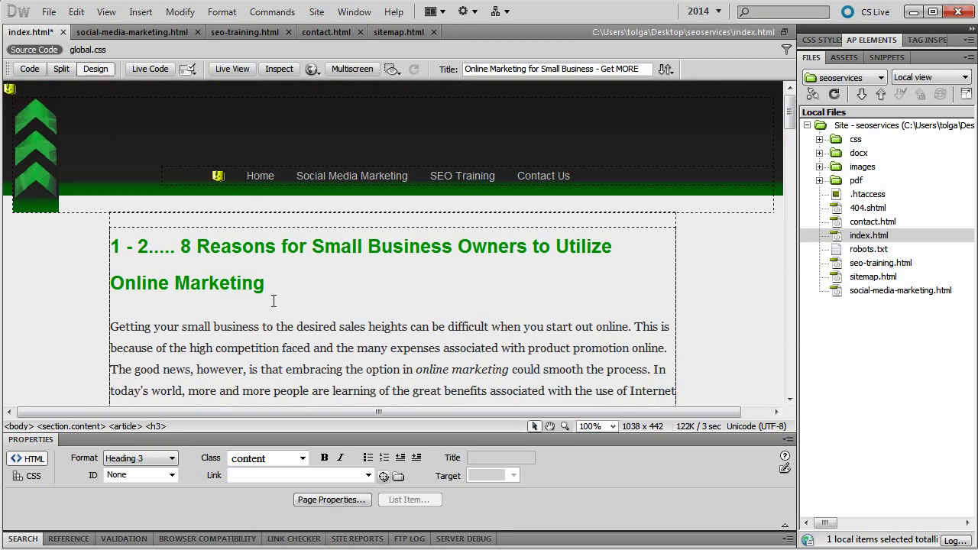
left_click_drag(284, 286, 102, 256)
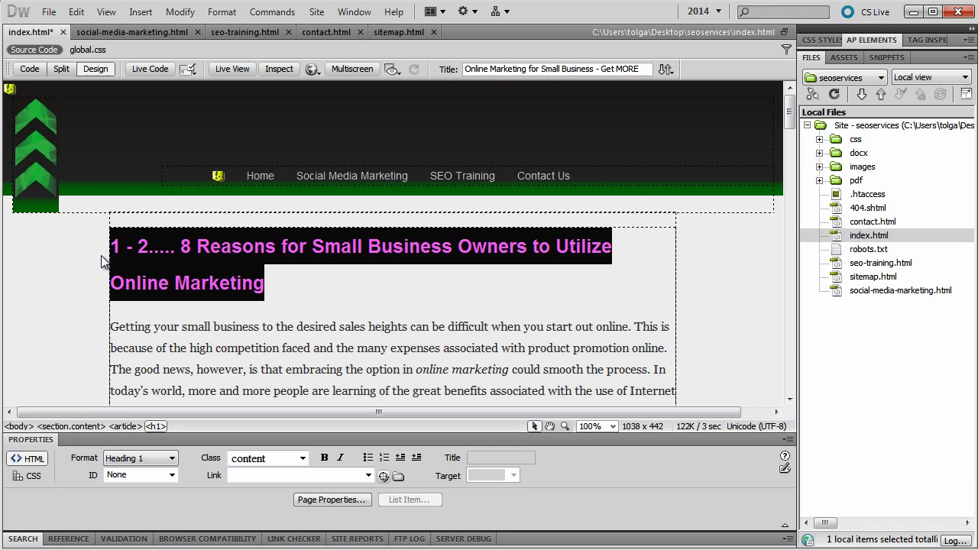
scroll(286, 311, "down", 3)
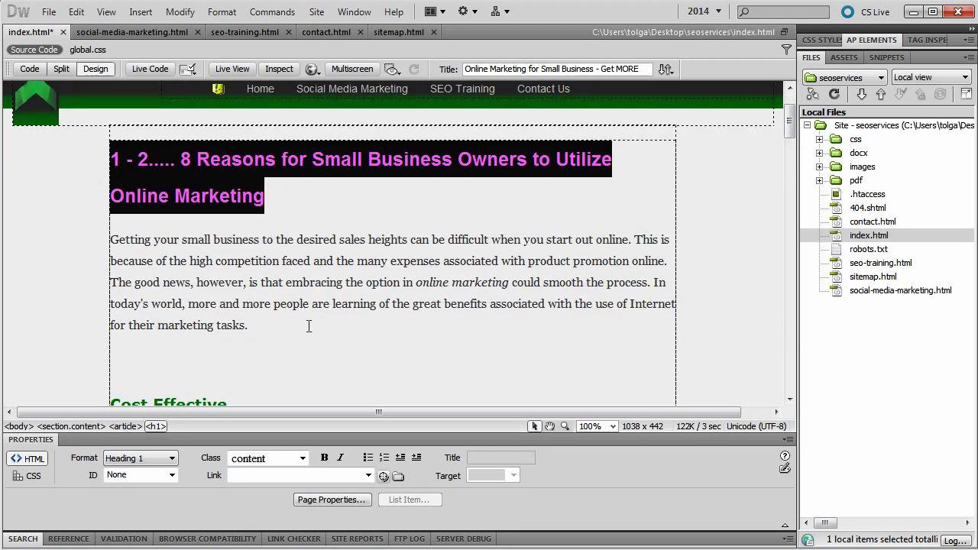
left_click_drag(252, 327, 107, 243)
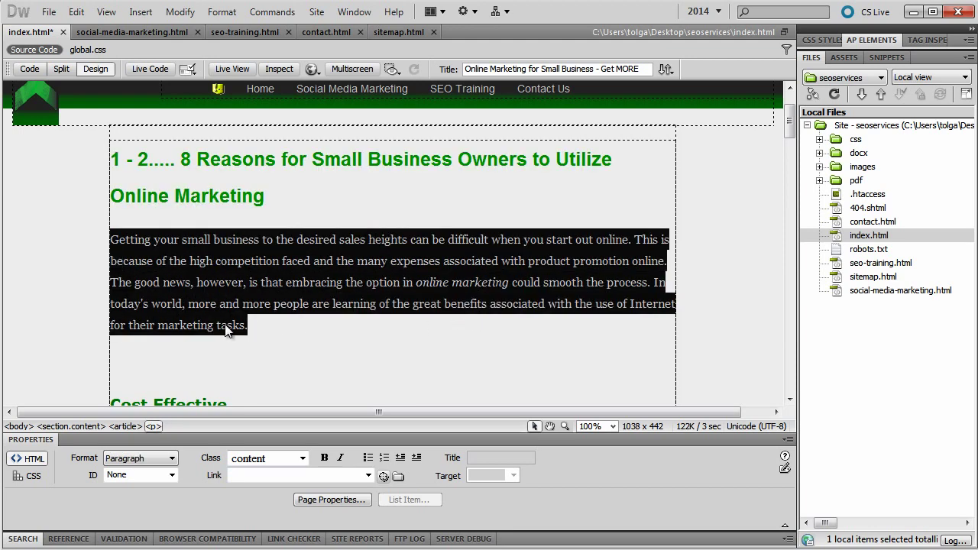
- Compare the Cost Effective subheading's heading level with that of the main page heading
scroll(210, 331, "down", 2)
triple_click(174, 361)
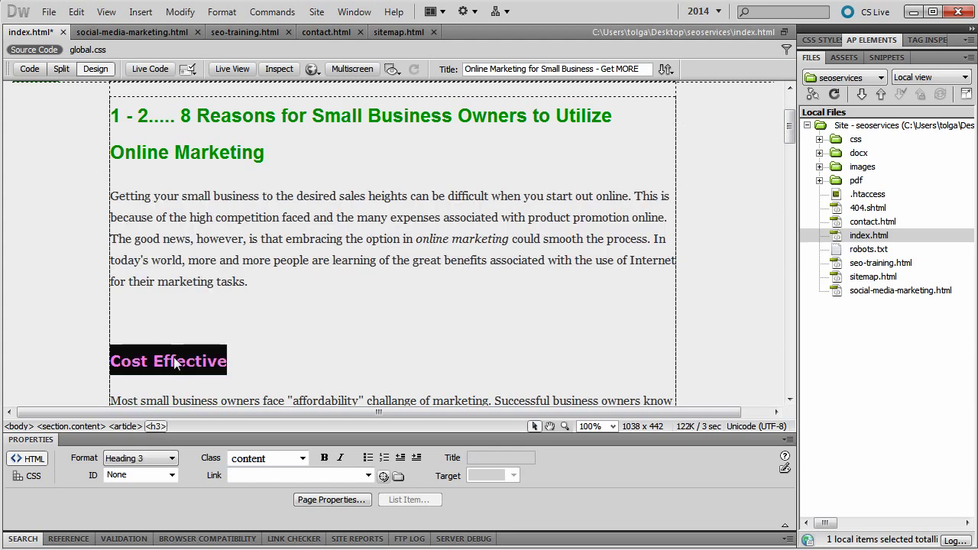
left_click(251, 351)
scroll(250, 351, "up", 2)
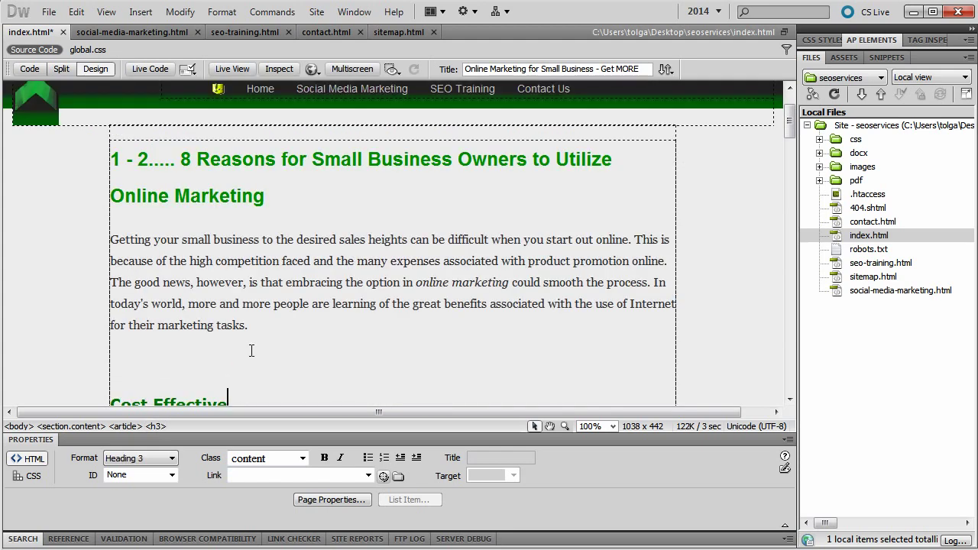
left_click_drag(269, 196, 123, 172)
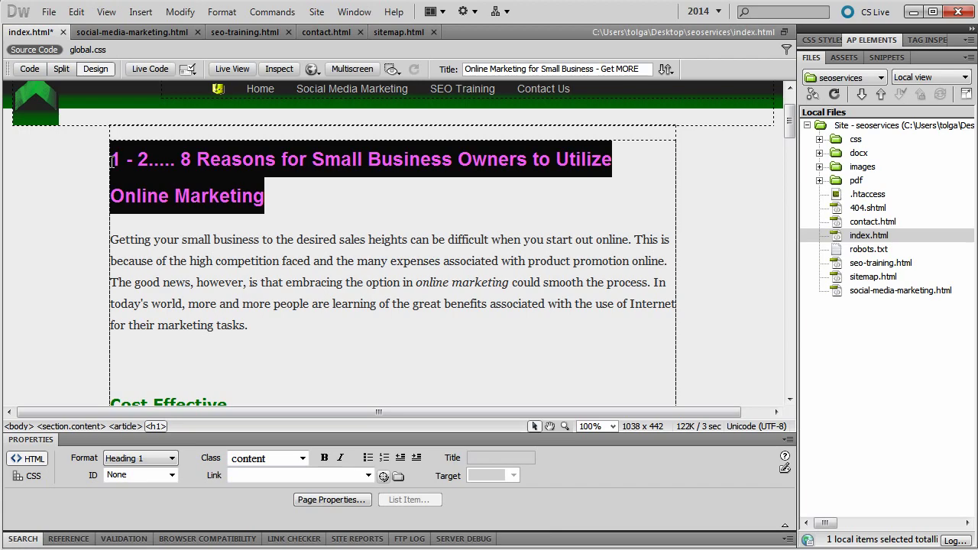
left_click(273, 296)
- Recheck the Cost Effective subheading above its paragraph as a possible place for keywords
scroll(273, 296, "down", 4)
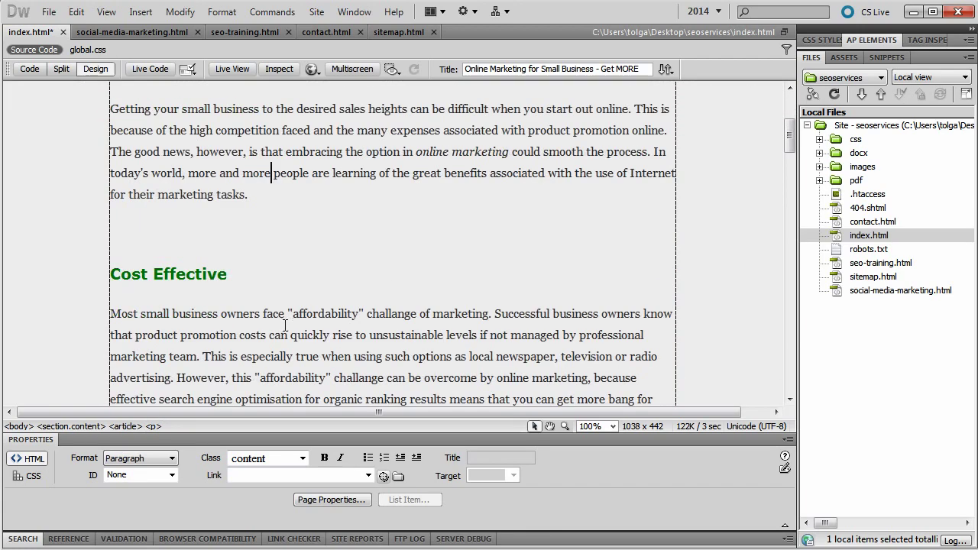
left_click_drag(238, 235, 111, 231)
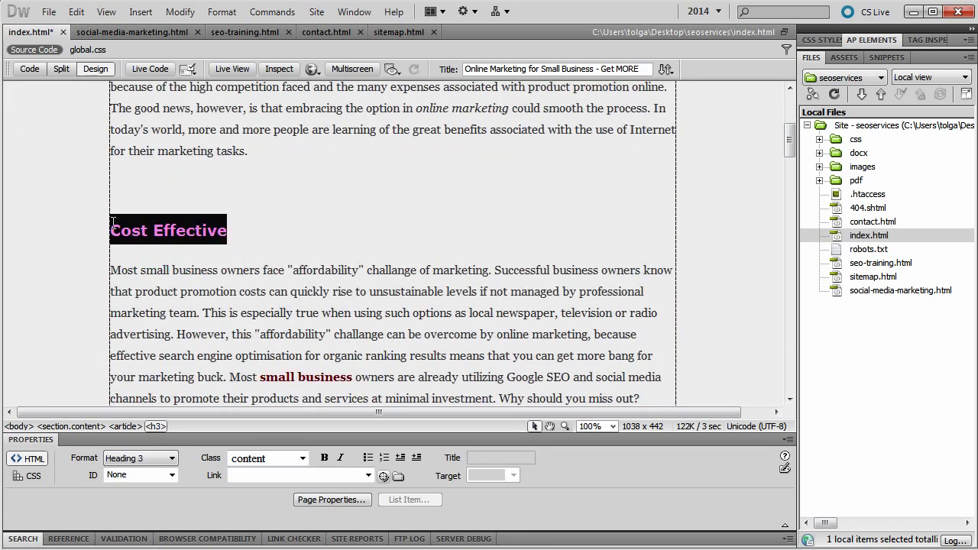
left_click(275, 232)
left_click_drag(275, 231, 110, 230)
left_click(251, 234)
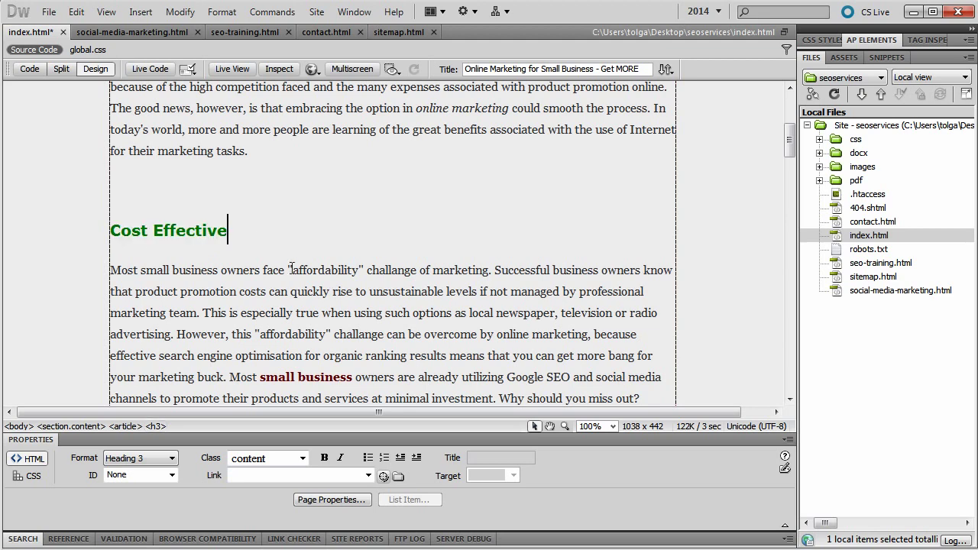
- Review the italic "online marketing" phrase in relation to the header navigation links and main heading
scroll(334, 277, "up", 3)
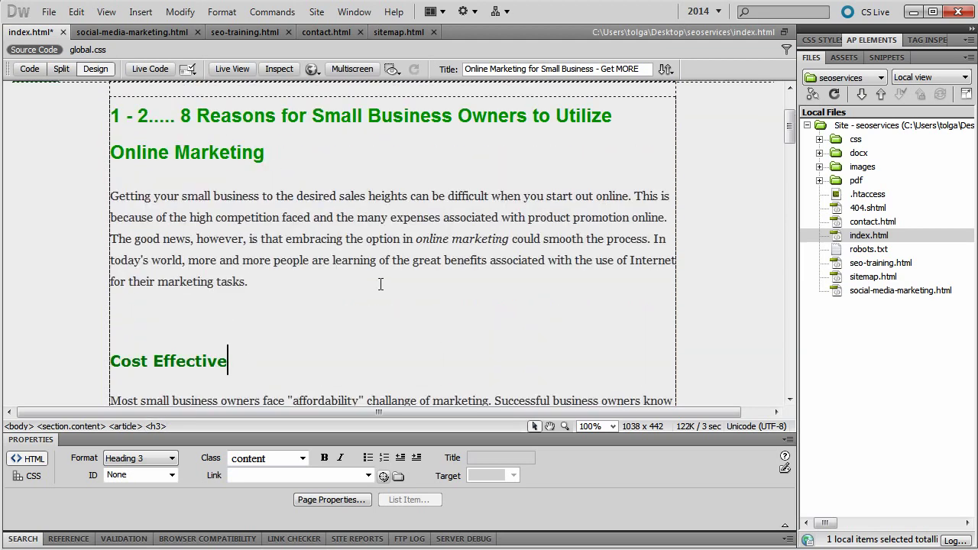
left_click_drag(418, 239, 510, 243)
scroll(475, 269, "up", 3)
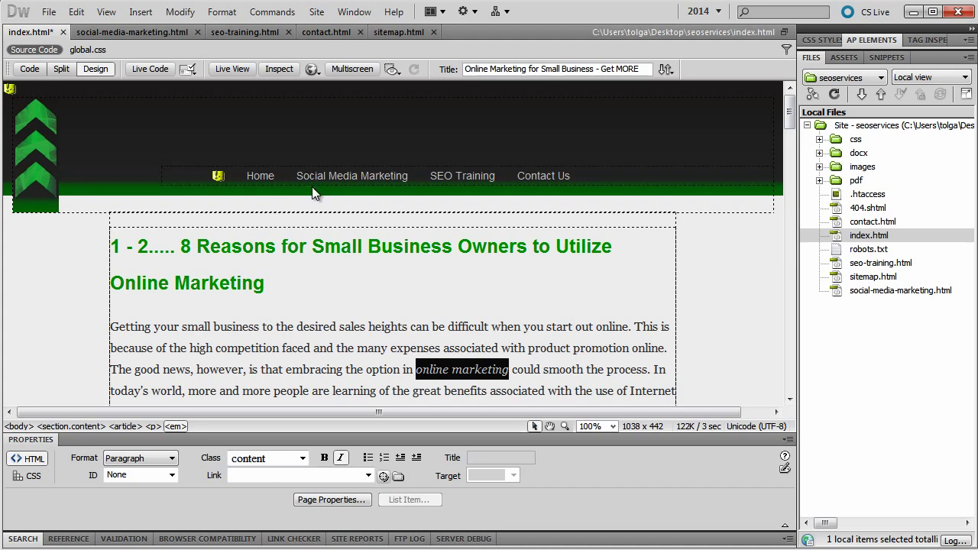
scroll(263, 256, "down", 1)
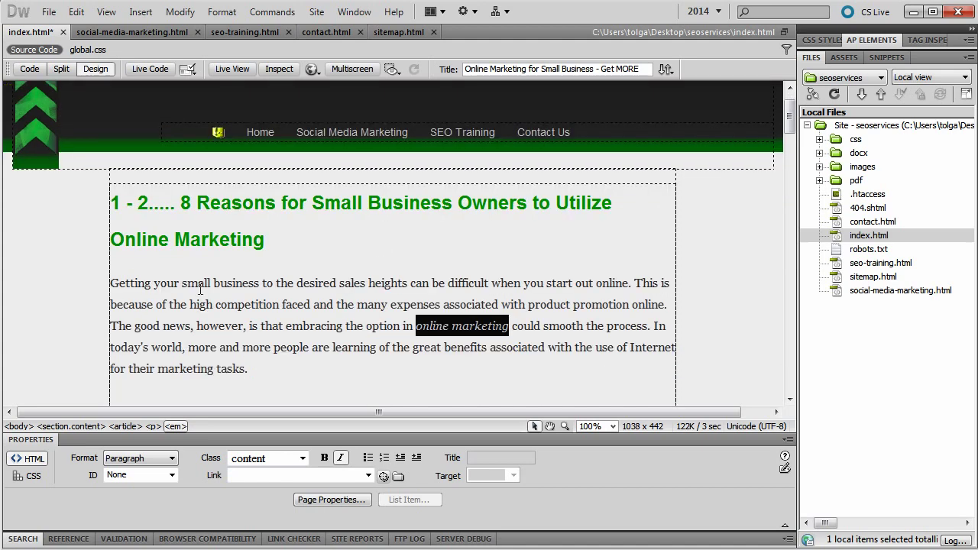
- Try linking the italic phrase "online marketing" in the introductory paragraph to social-media-marketing.html, and undo the link
left_click(391, 322)
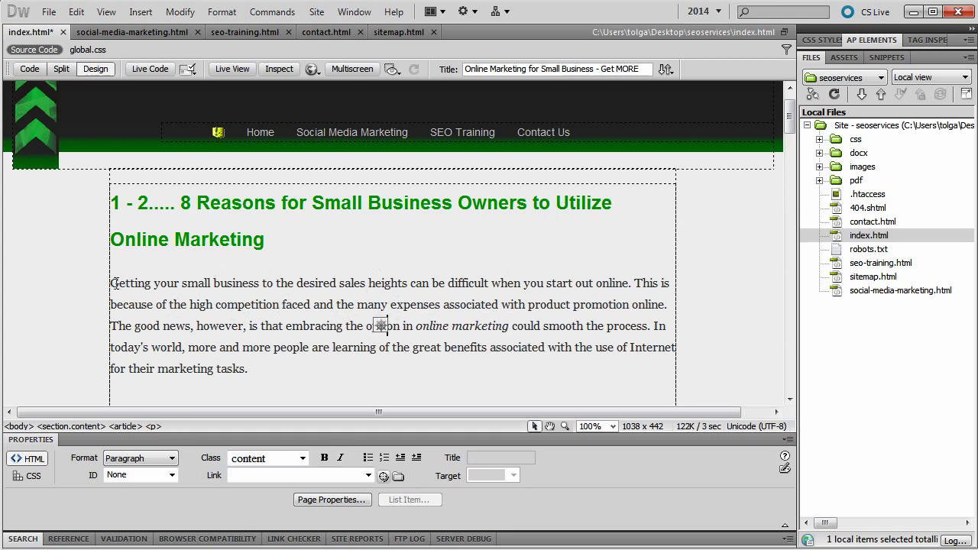
left_click_drag(111, 284, 510, 328)
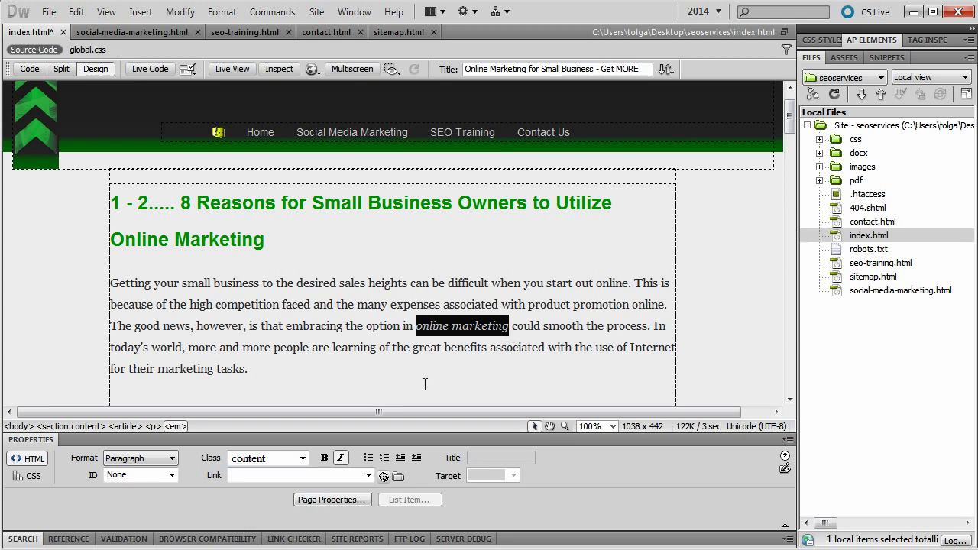
left_click_drag(385, 477, 852, 292)
left_click(455, 338)
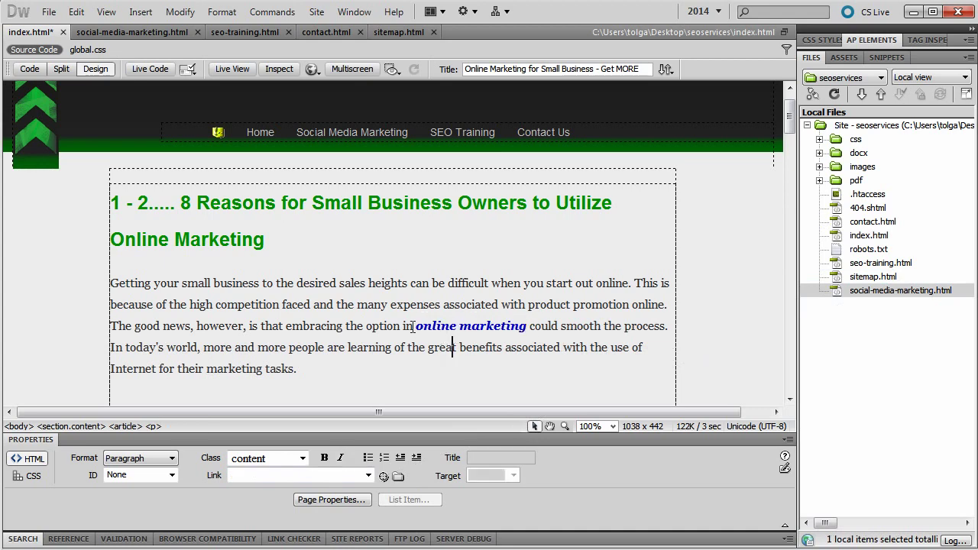
left_click_drag(417, 327, 533, 326)
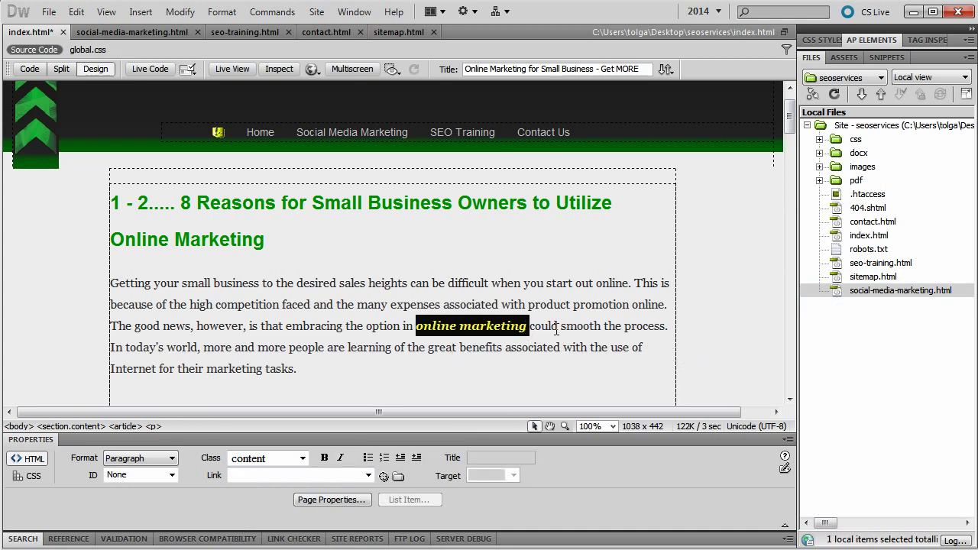
left_click(550, 327)
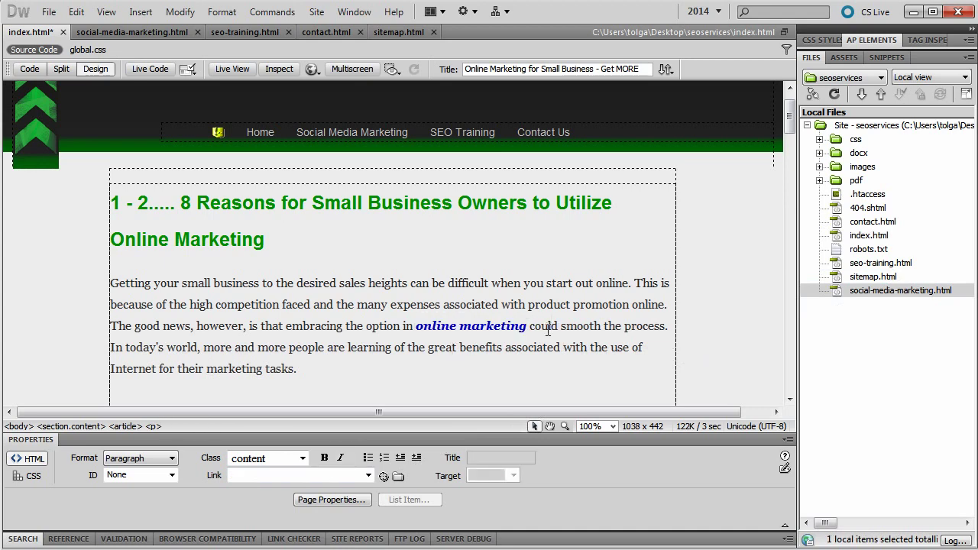
key("ctrl+z")
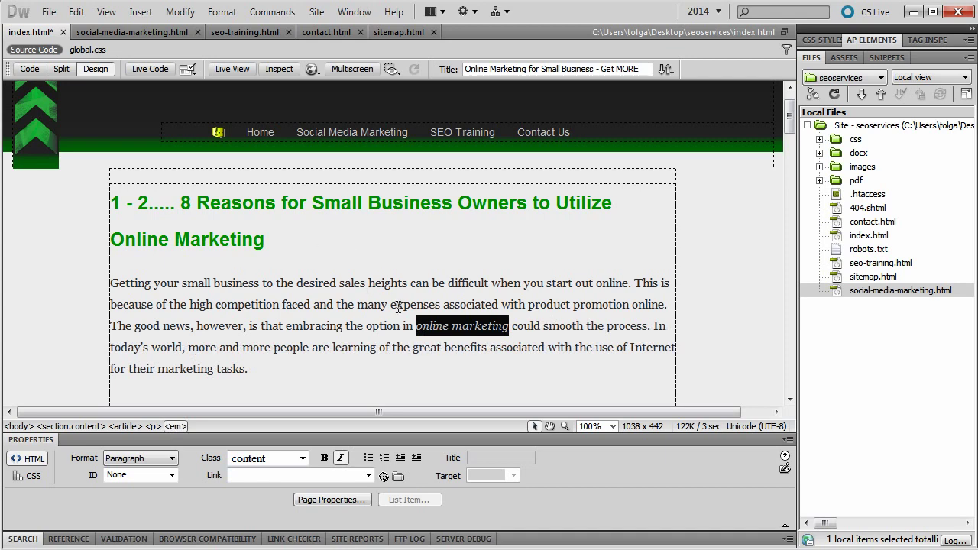
- Review the italic "online marketing" phrase in the context of the whole introductory paragraph
left_click(400, 325)
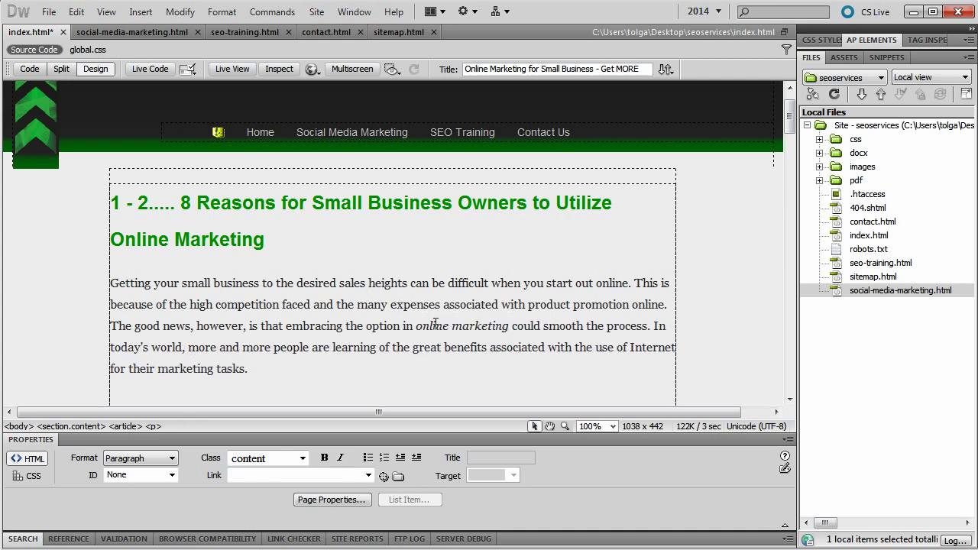
left_click_drag(415, 325, 498, 325)
left_click(471, 345)
left_click_drag(111, 284, 267, 364)
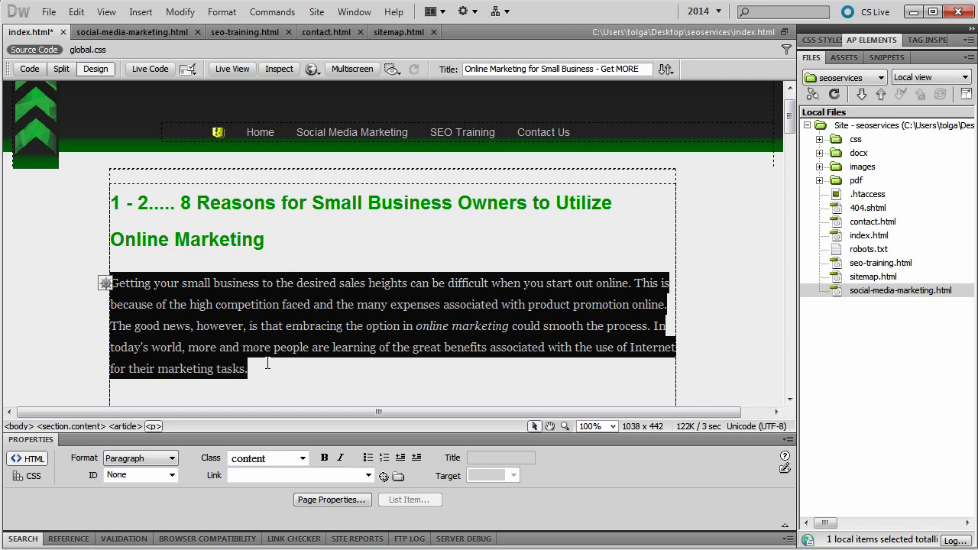
left_click_drag(415, 326, 512, 334)
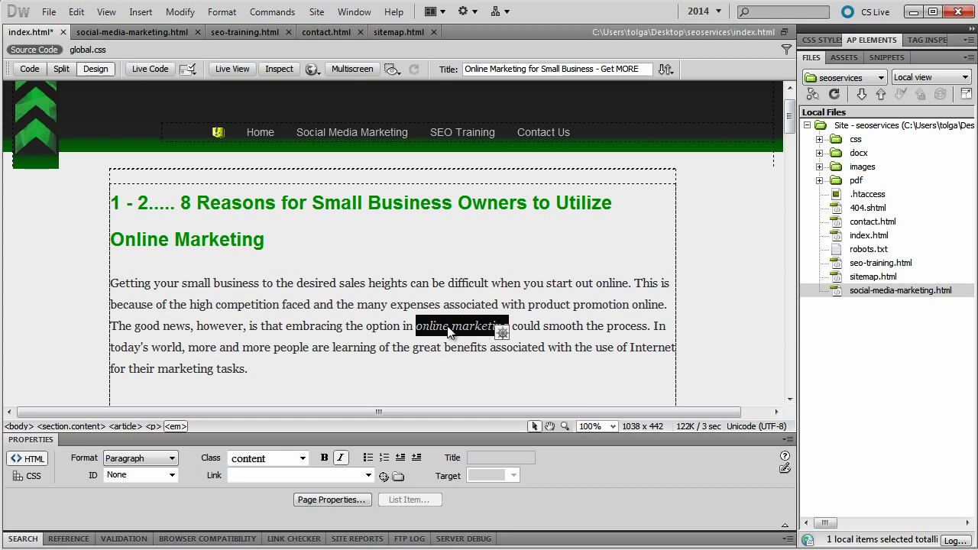
left_click(397, 343)
- Check the Cost Effective section and return to the italic "online marketing" phrase in the introductory paragraph
scroll(327, 371, "down", 3)
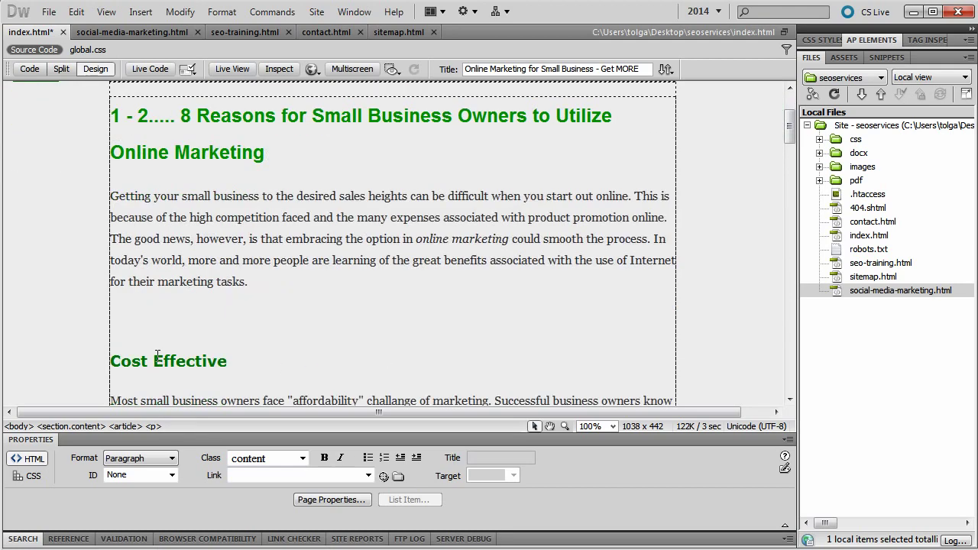
left_click_drag(155, 356, 262, 395)
left_click(420, 354)
scroll(420, 354, "down", 3)
left_click(472, 367)
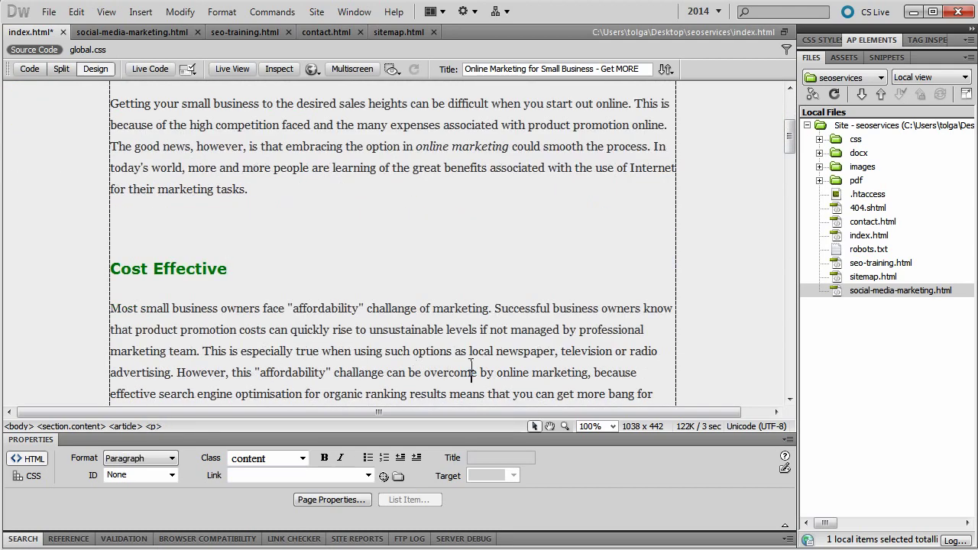
scroll(470, 366, "down", 1)
scroll(470, 365, "up", 4)
left_click_drag(416, 277, 509, 277)
left_click(417, 277)
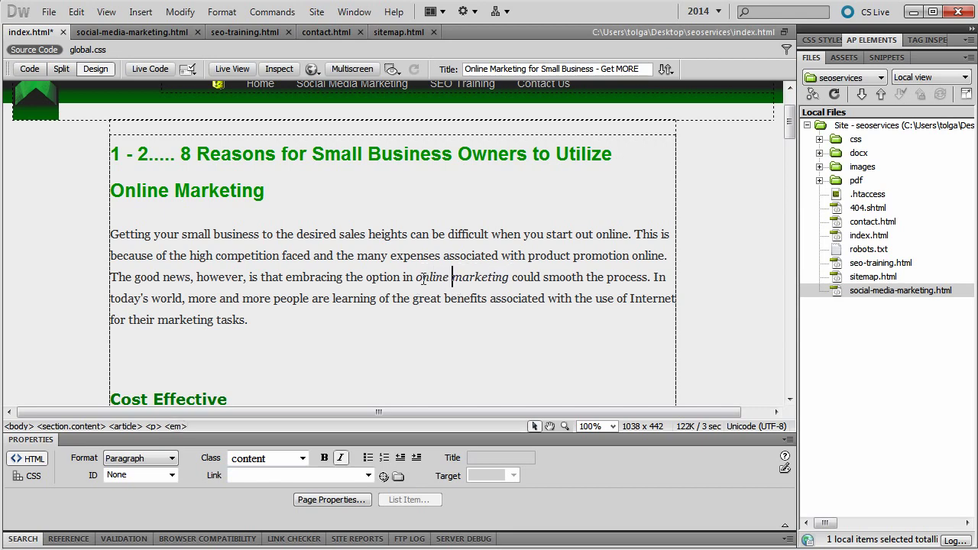
left_click_drag(416, 277, 508, 278)
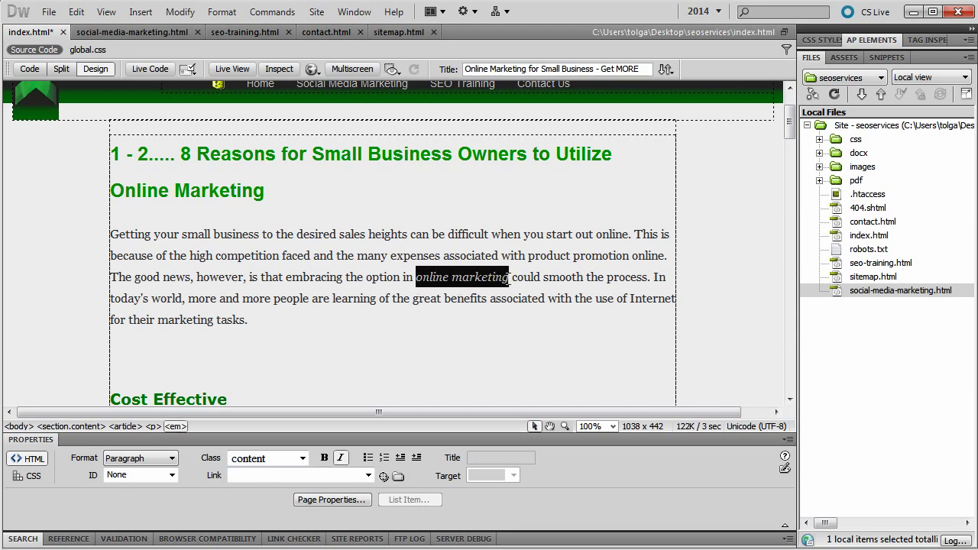
left_click(414, 297)
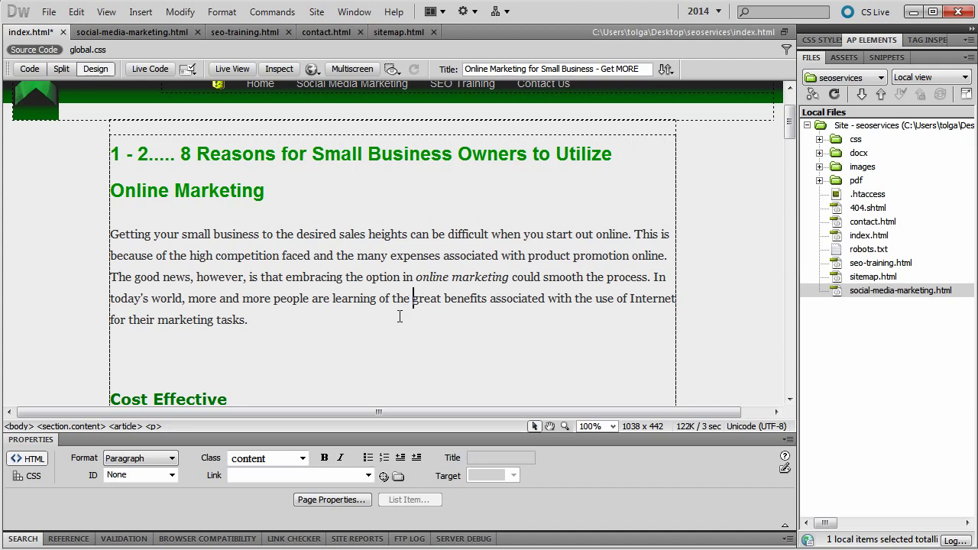
- Compare the introductory paragraph with the body text beneath the Cost Effective subheading
scroll(404, 298, "down", 3)
scroll(414, 283, "up", 1)
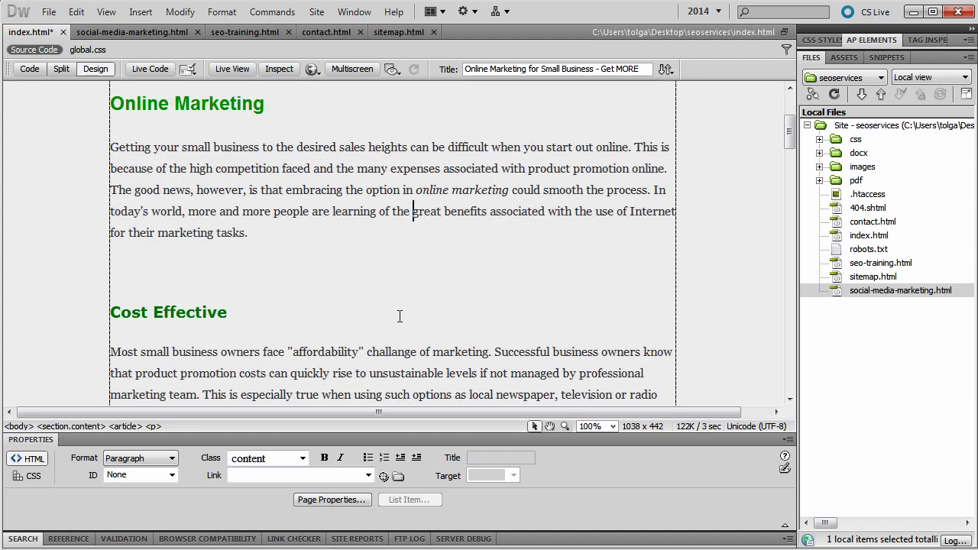
scroll(416, 280, "down", 4)
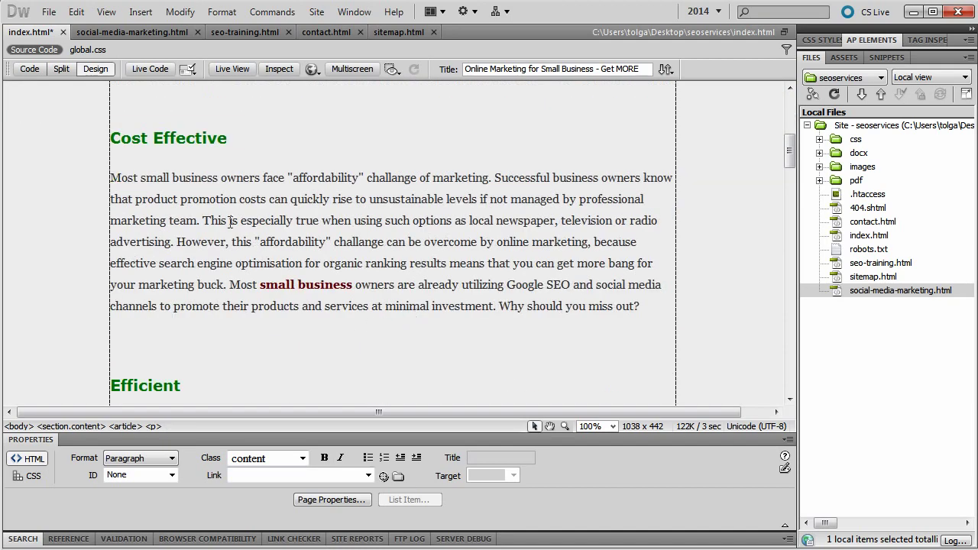
left_click_drag(218, 220, 384, 220)
left_click(387, 263)
scroll(325, 279, "up", 7)
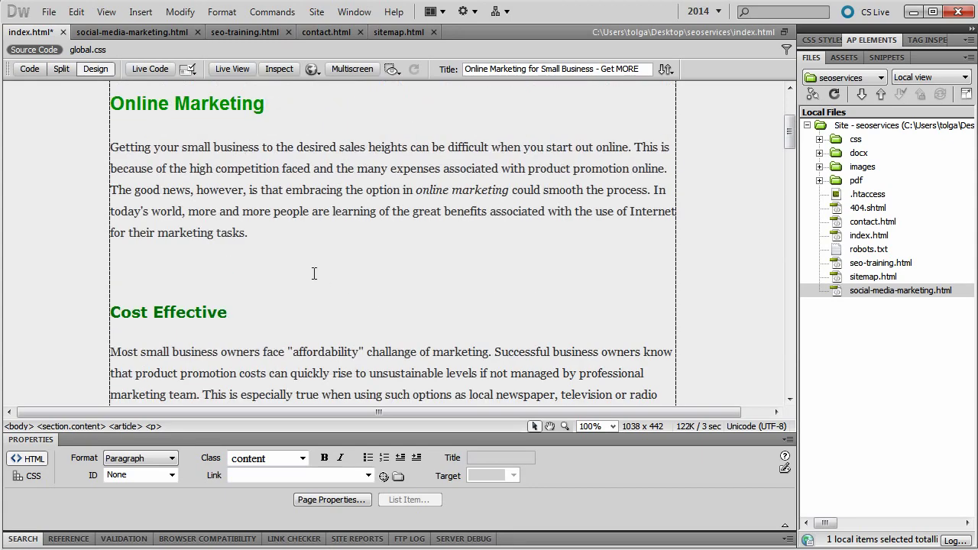
left_click_drag(278, 362, 119, 277)
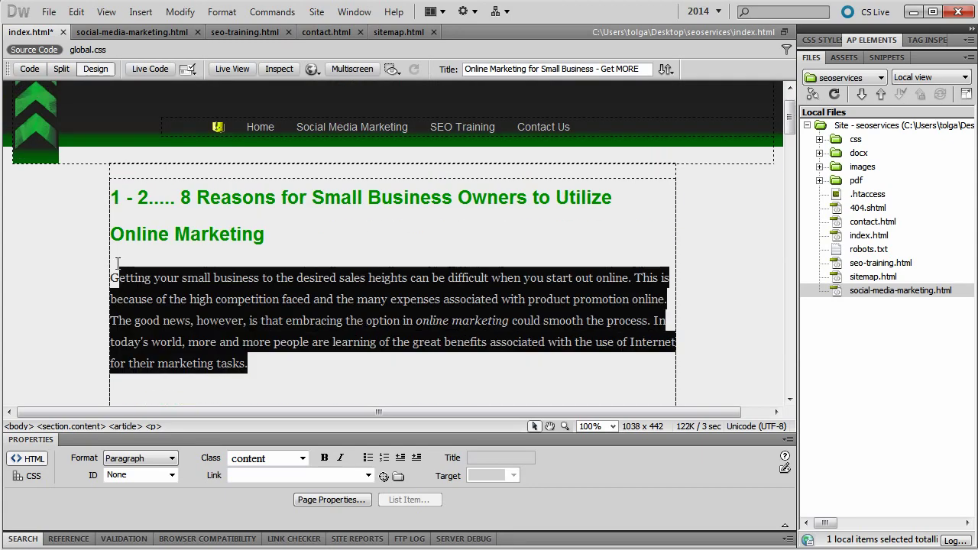
scroll(265, 300, "down", 5)
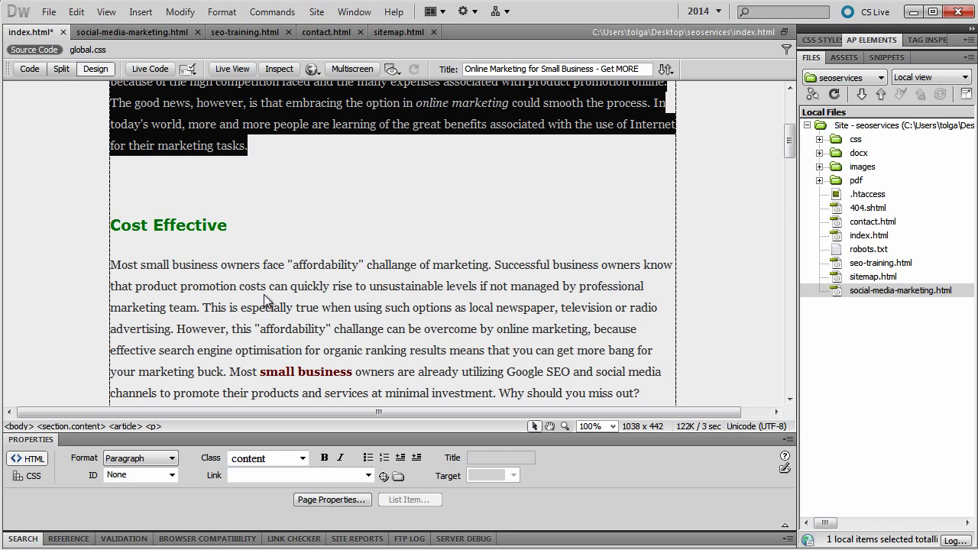
- Examine the unformatted phrase "organic ranking" in the Cost Effective paragraph
left_click_drag(324, 308, 548, 308)
left_click(459, 350)
left_click_drag(323, 353, 411, 352)
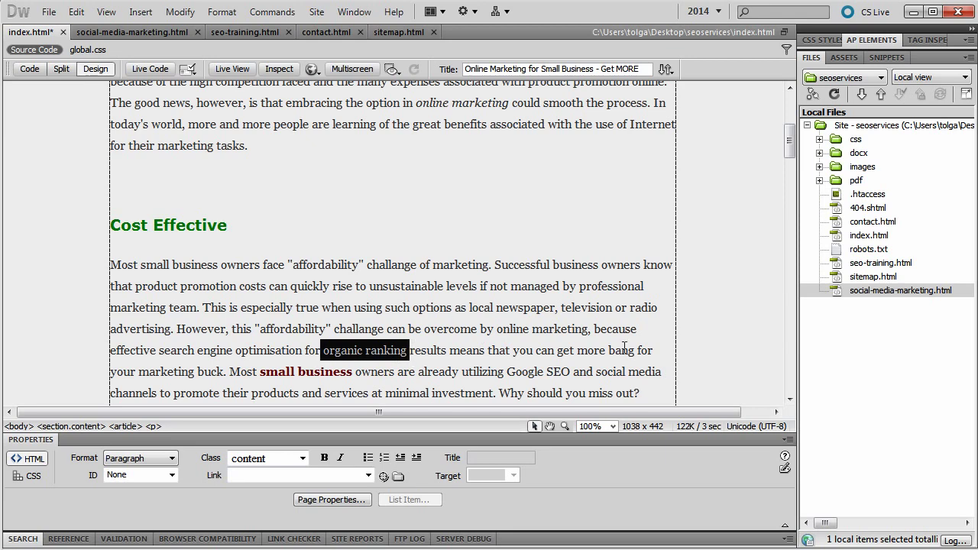
left_click(427, 349)
- Inspect the bold phrase "small business" in the Cost Effective paragraph against its surrounding text
scroll(427, 346, "down", 1)
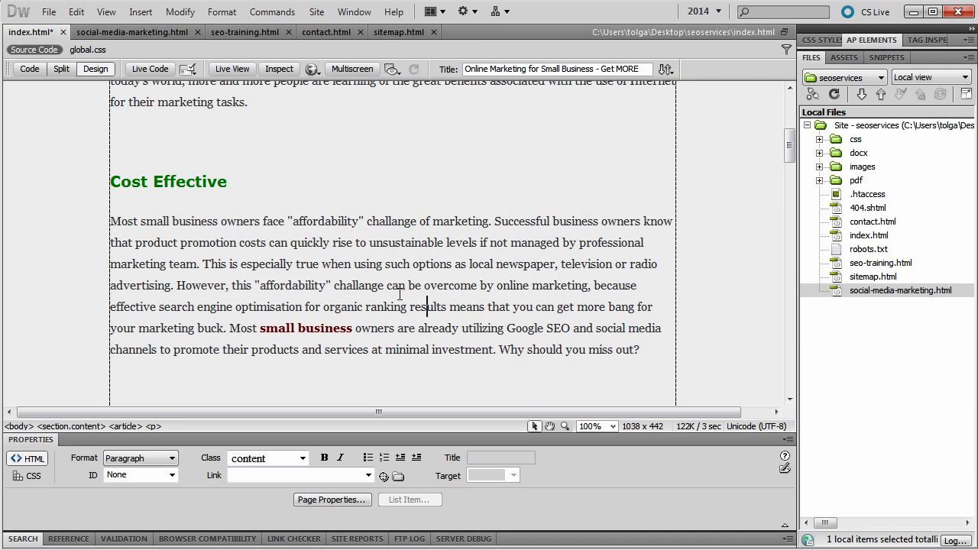
scroll(395, 294, "down", 1)
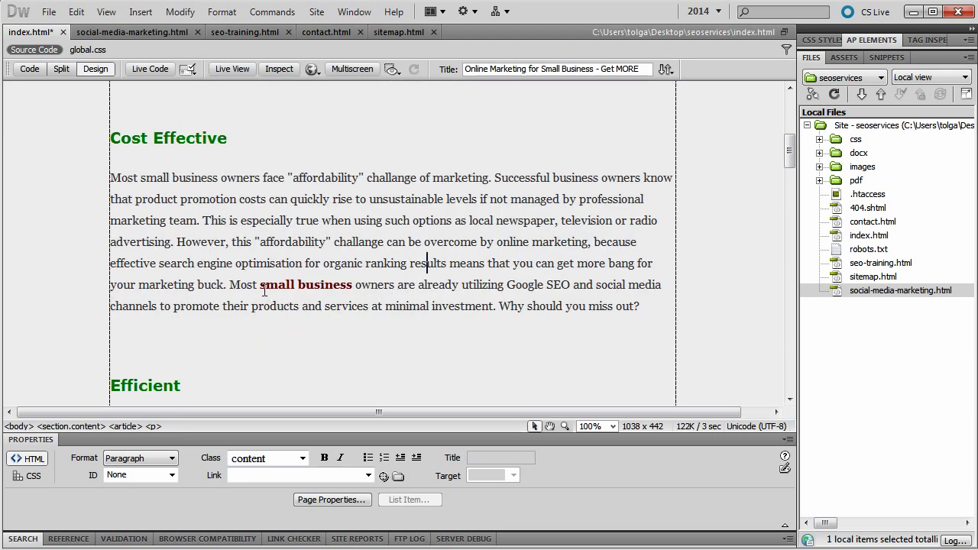
left_click_drag(260, 289, 353, 289)
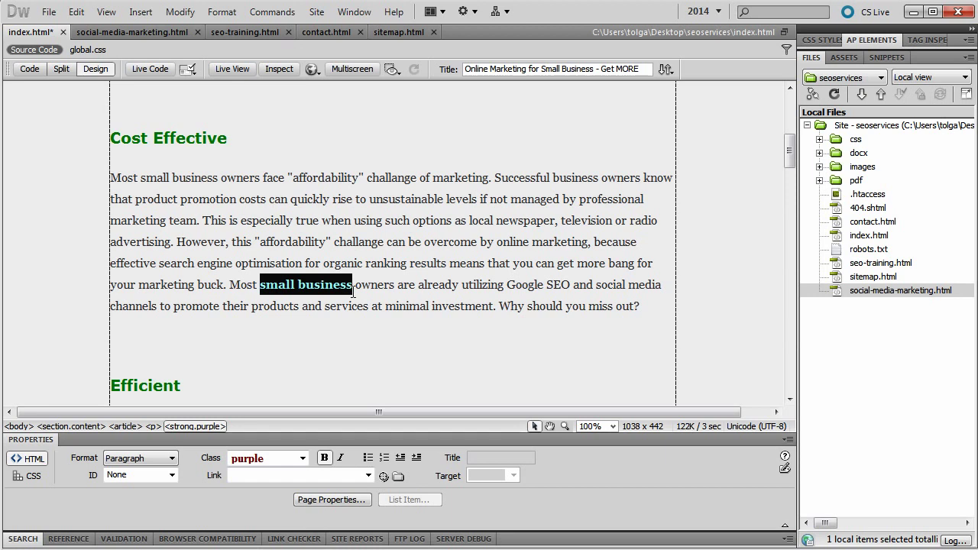
left_click(328, 290)
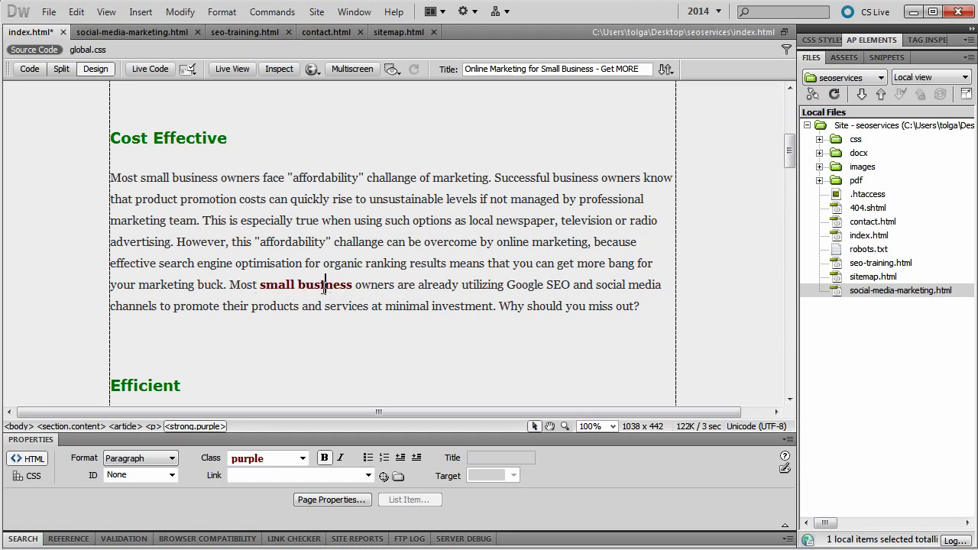
left_click_drag(258, 287, 353, 288)
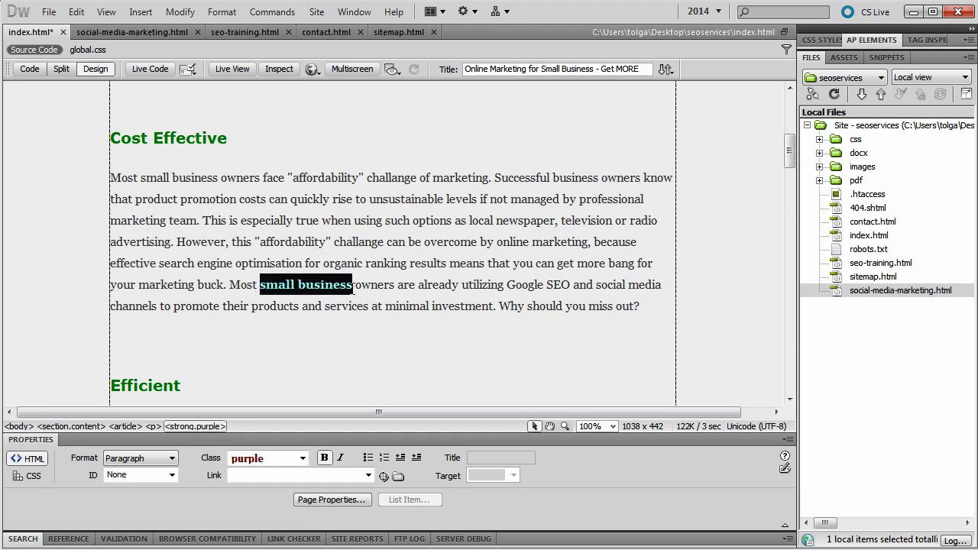
double_click(434, 222)
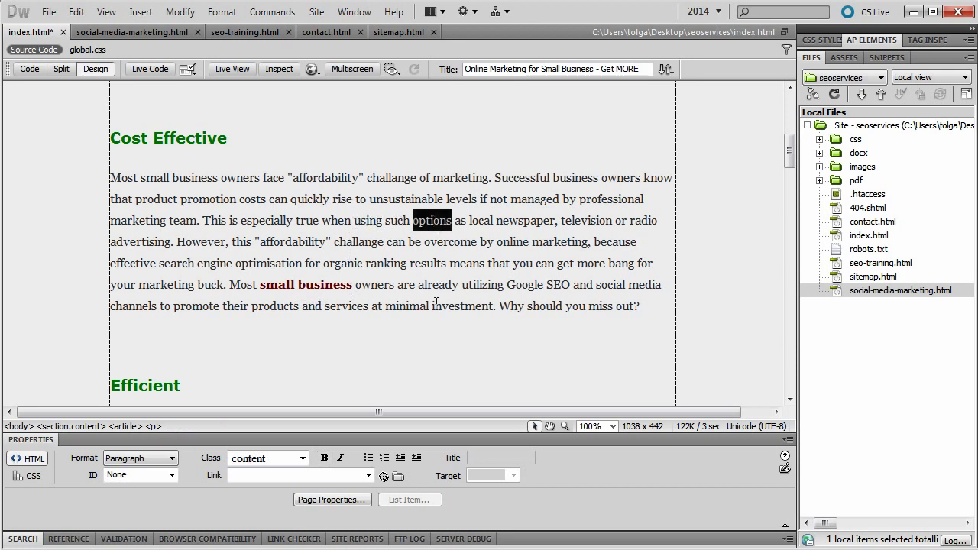
left_click(341, 287)
left_click_drag(261, 287, 354, 288)
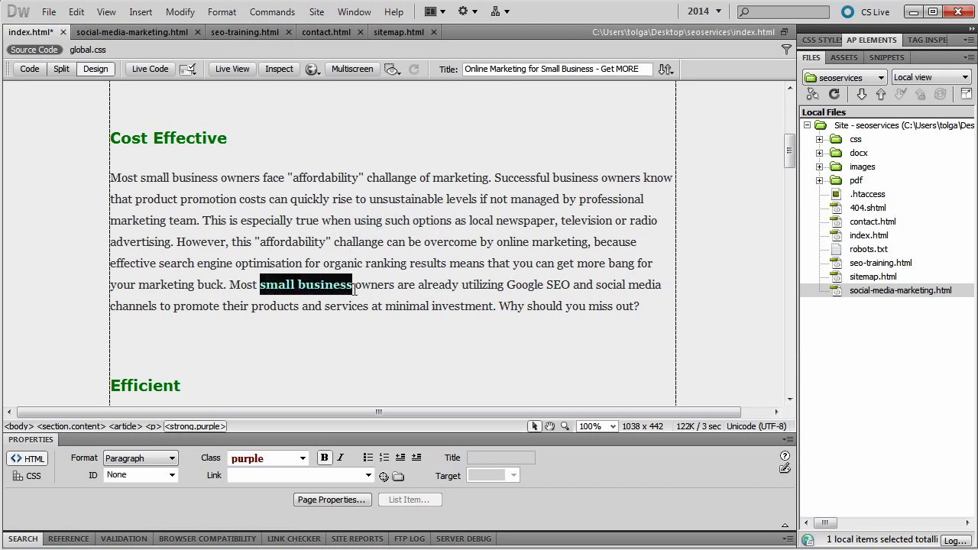
left_click(278, 294)
left_click_drag(260, 288, 353, 284)
left_click(428, 302)
- Inspect the red italic phrase "internet marketing world" in the Efficient paragraph, especially the word "internet"
scroll(384, 332, "down", 4)
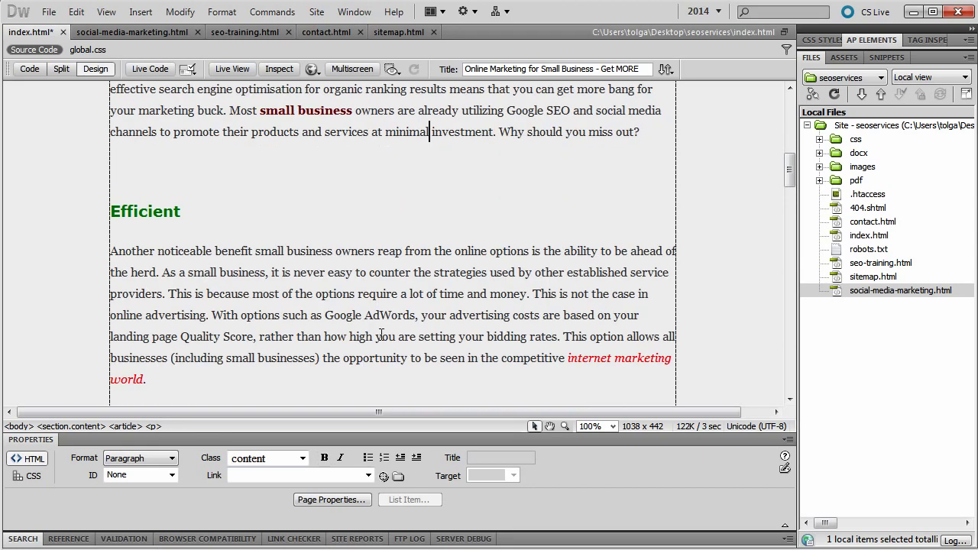
left_click_drag(568, 358, 672, 358)
left_click(572, 357)
double_click(573, 357)
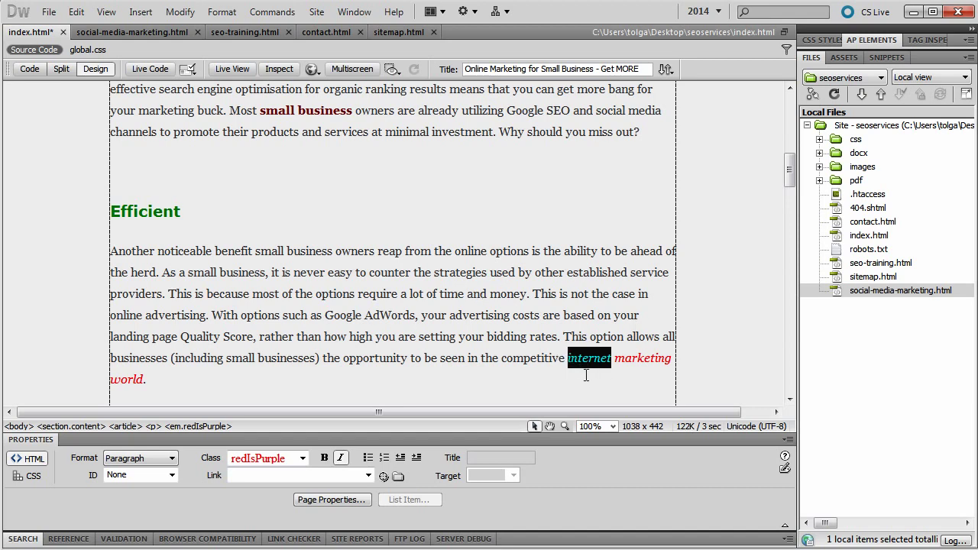
mouse_move(580, 367)
left_click(511, 337)
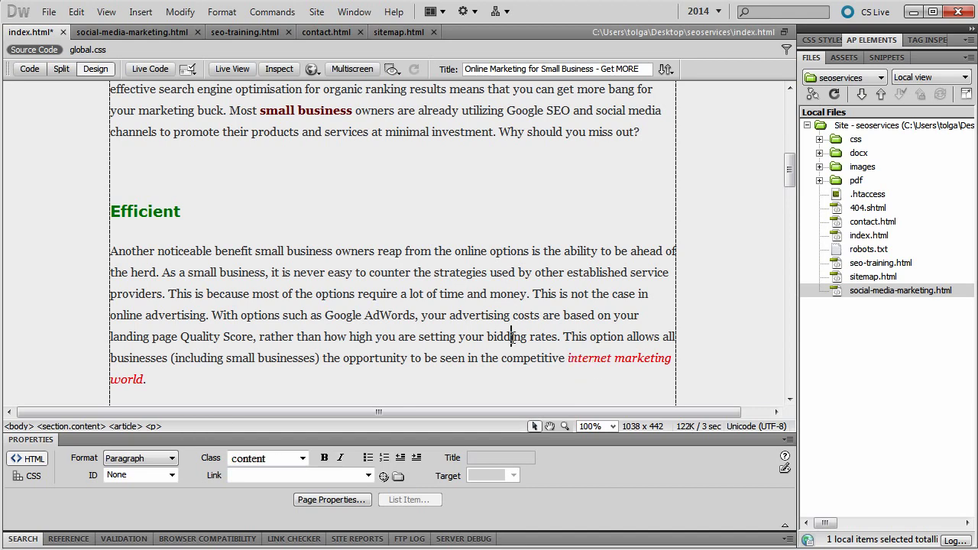
double_click(581, 358)
mouse_move(590, 371)
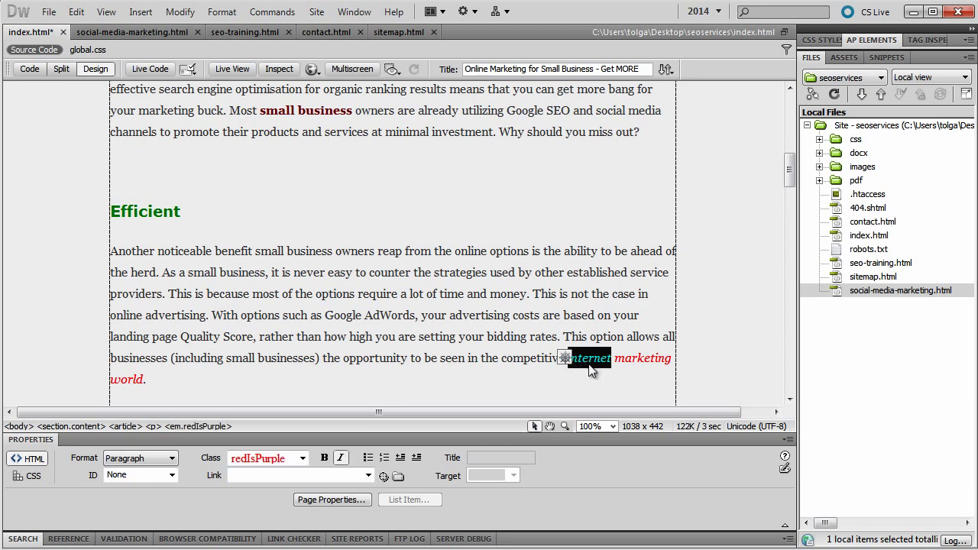
left_click(558, 367)
left_click_drag(566, 359, 612, 360)
left_click(611, 360)
left_click(567, 359)
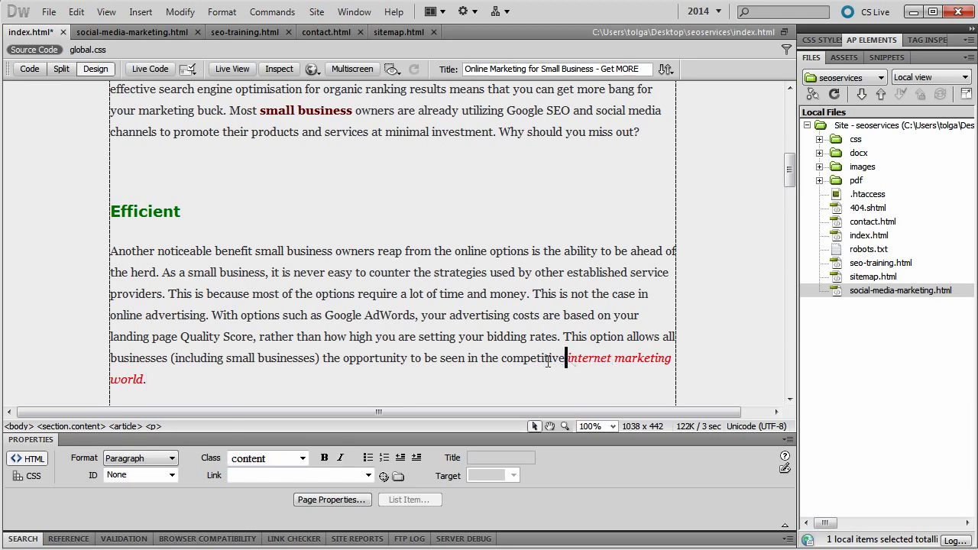
- Try bolding the red phrase "small business owners gain when marketing online" in the Result Oriented paragraph
scroll(539, 363, "down", 7)
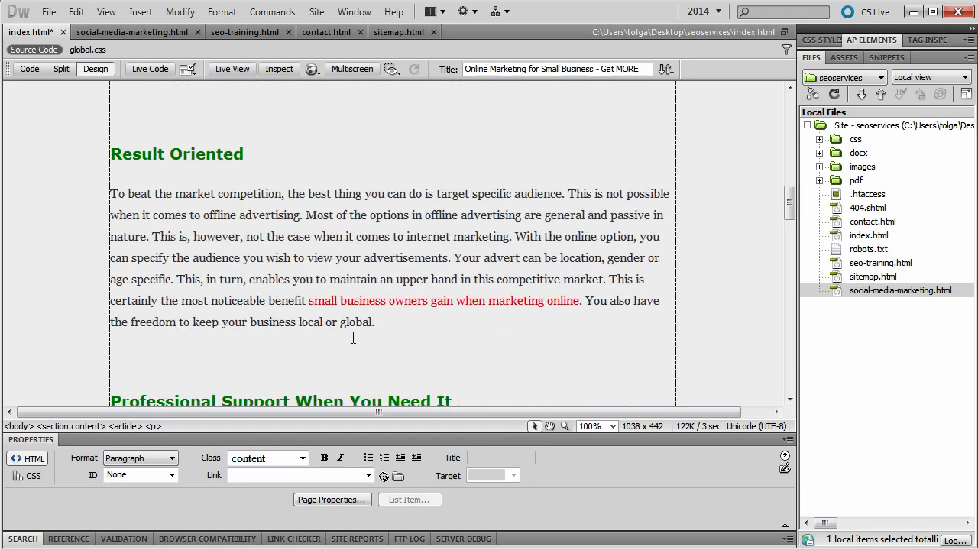
left_click_drag(308, 301, 580, 304)
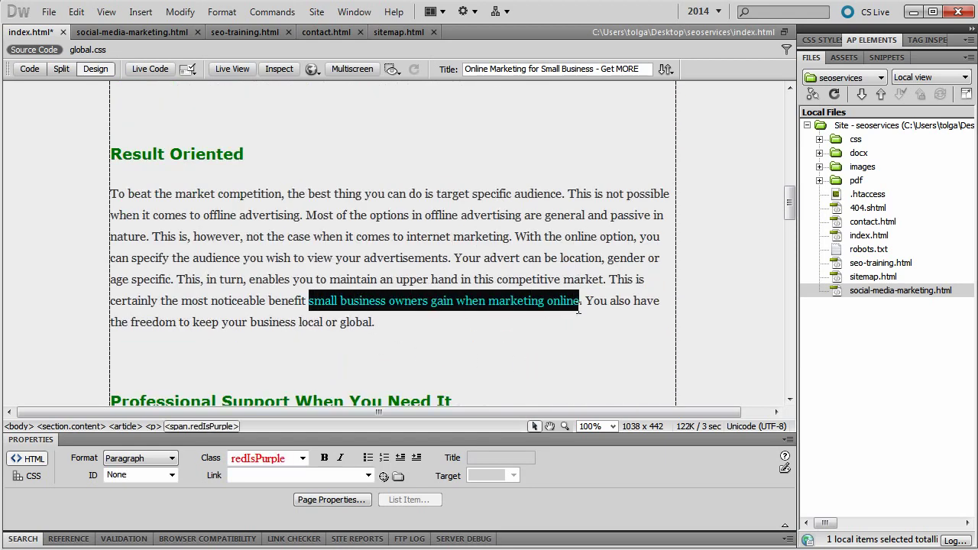
left_click(322, 458)
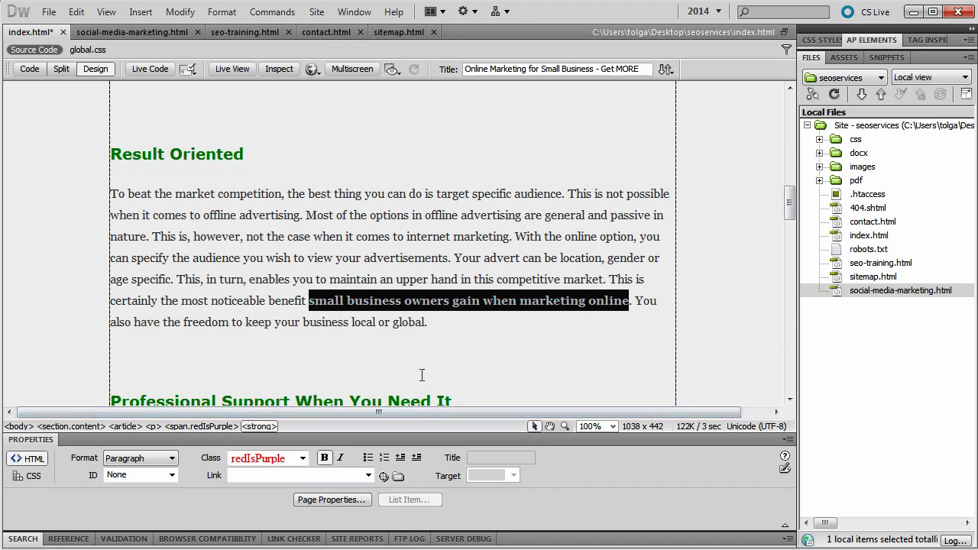
left_click(385, 323)
left_click(310, 300)
left_click_drag(310, 300, 630, 303)
left_click(428, 322)
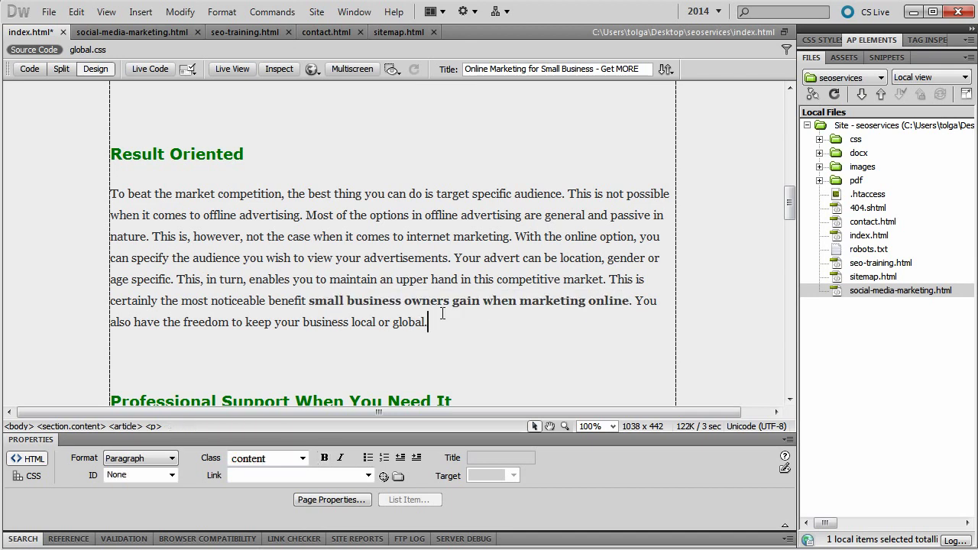
left_click(312, 302)
left_click_drag(311, 302, 402, 302)
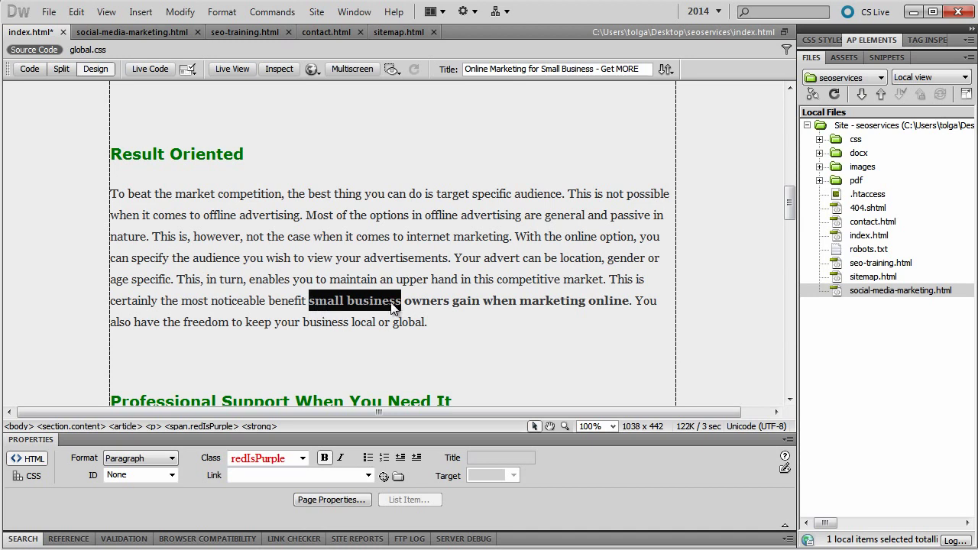
left_click(359, 313)
- Try italics instead of bold on "small business owners gain when marketing online" in the Result Oriented paragraph
left_click_drag(310, 302, 631, 304)
left_click(324, 458)
left_click(340, 457)
left_click(386, 315)
left_click_drag(309, 302, 588, 300)
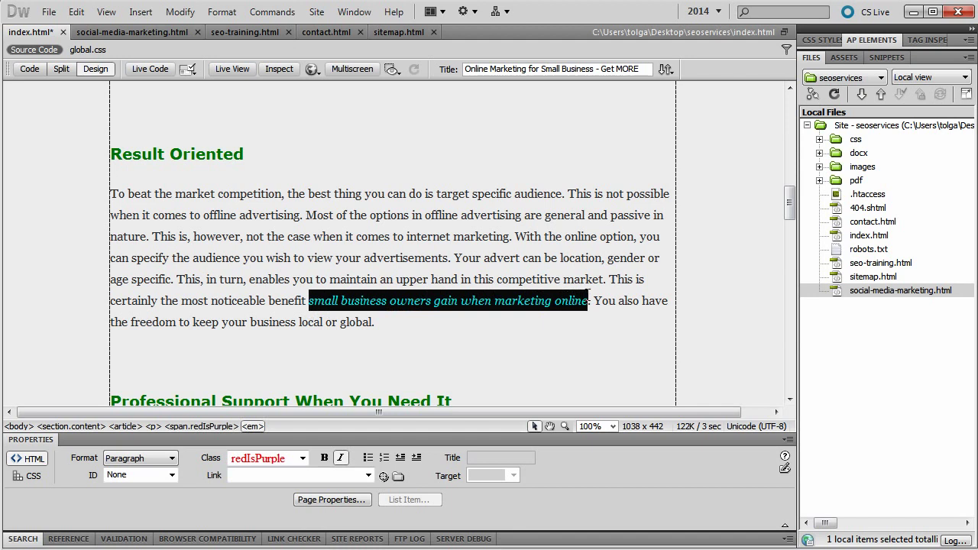
left_click(441, 302)
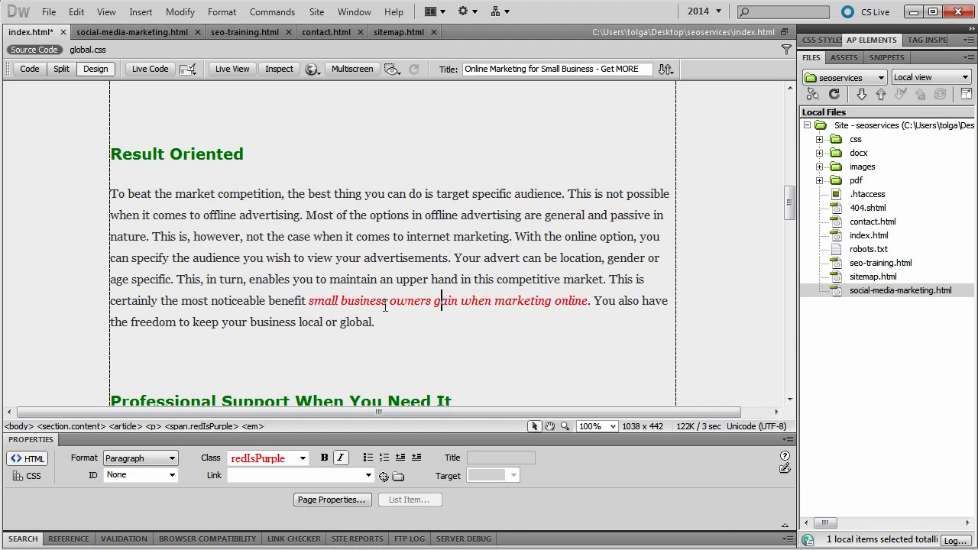
- Remove the italics from the Result Oriented paragraph's red phrase and try bolding only "small business"
key("ctrl+i")
left_click(308, 300)
left_click_drag(309, 300, 387, 302)
left_click(324, 458)
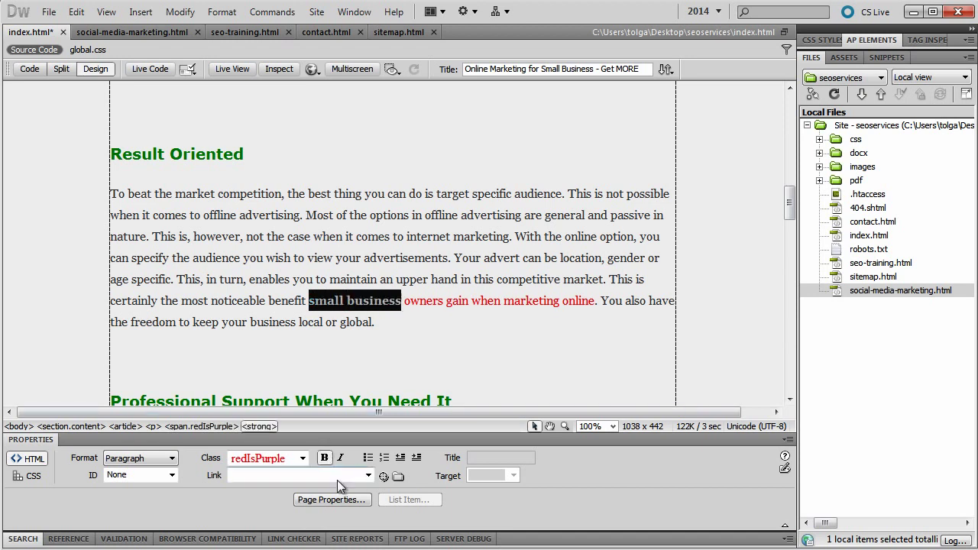
- Remove the bold from "small business" within the Result Oriented paragraph's red phrase and reselect the whole phrase
left_click(397, 215)
left_click_drag(308, 301, 581, 304)
key("ctrl+b")
left_click(309, 302)
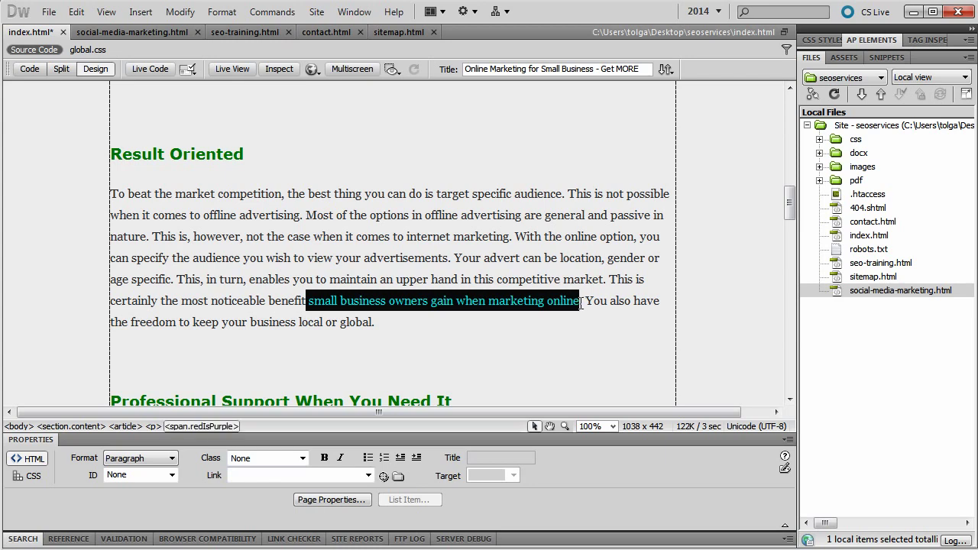
- Remove the redIsPurple class from "small business owners gain when marketing online" in the Result Oriented paragraph
left_click(302, 458)
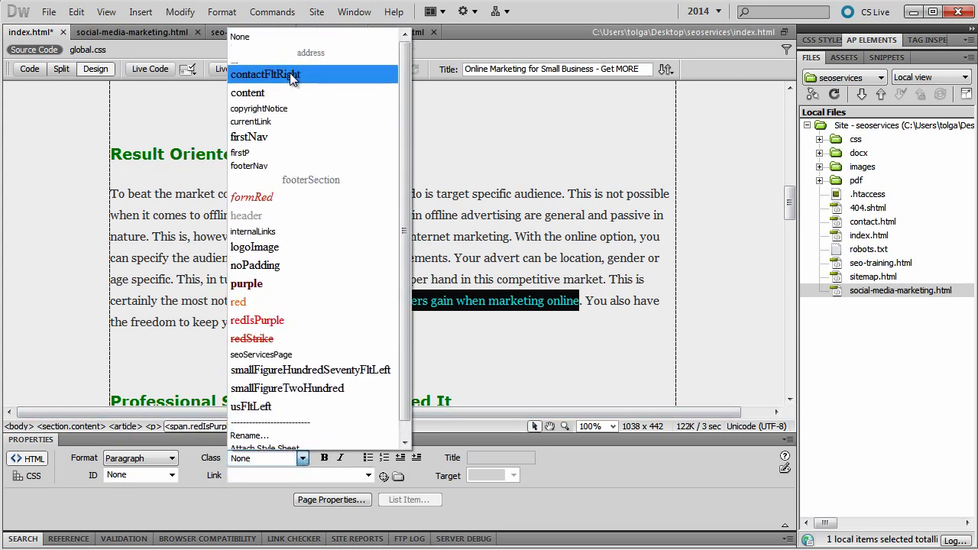
left_click(259, 91)
left_click(579, 301)
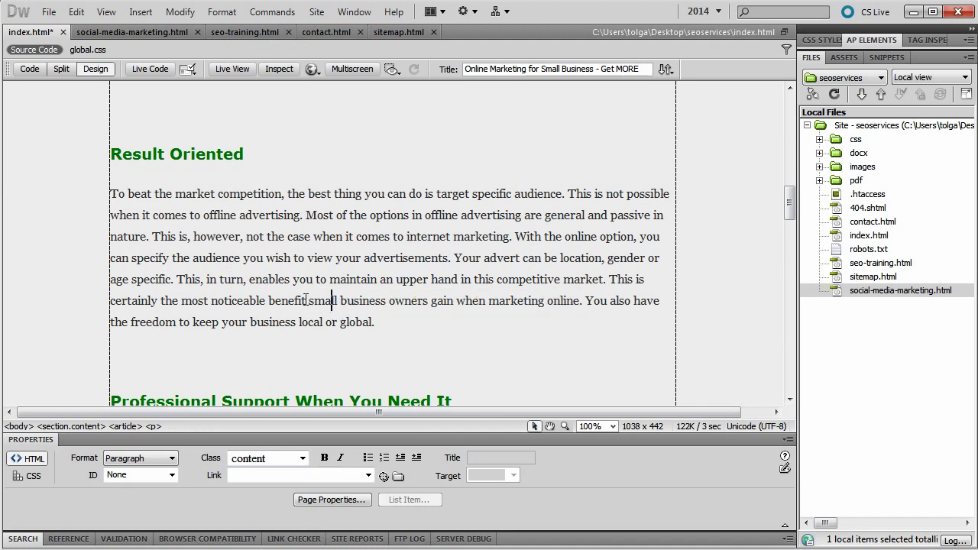
- Try italics and bold on the unstyled phrase "small business owners gain when marketing online"
left_click_drag(308, 300, 590, 301)
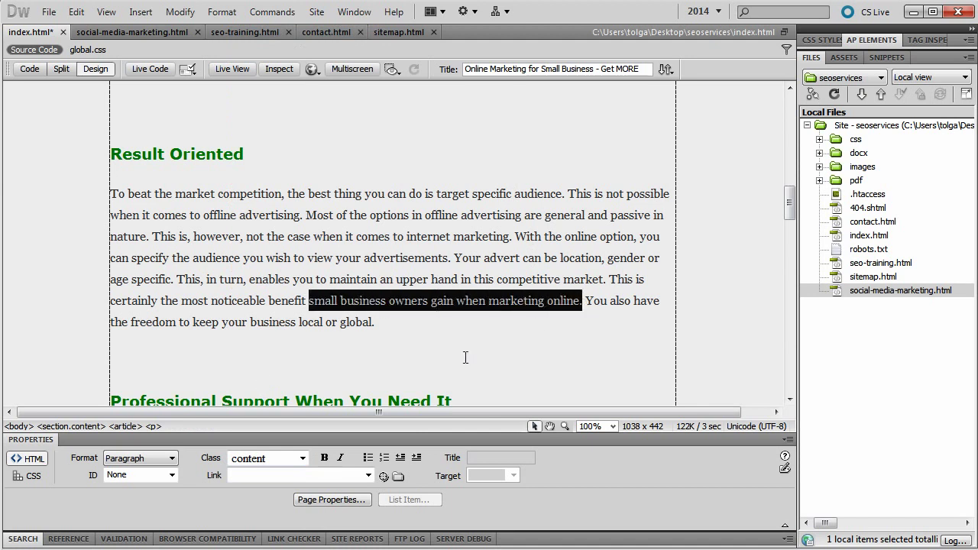
left_click(340, 457)
left_click(340, 457)
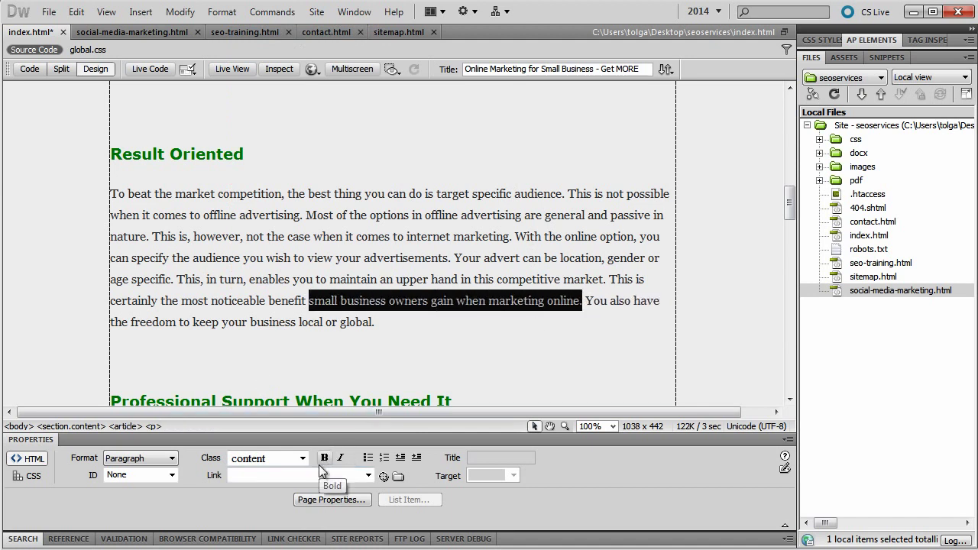
left_click(324, 457)
left_click(324, 457)
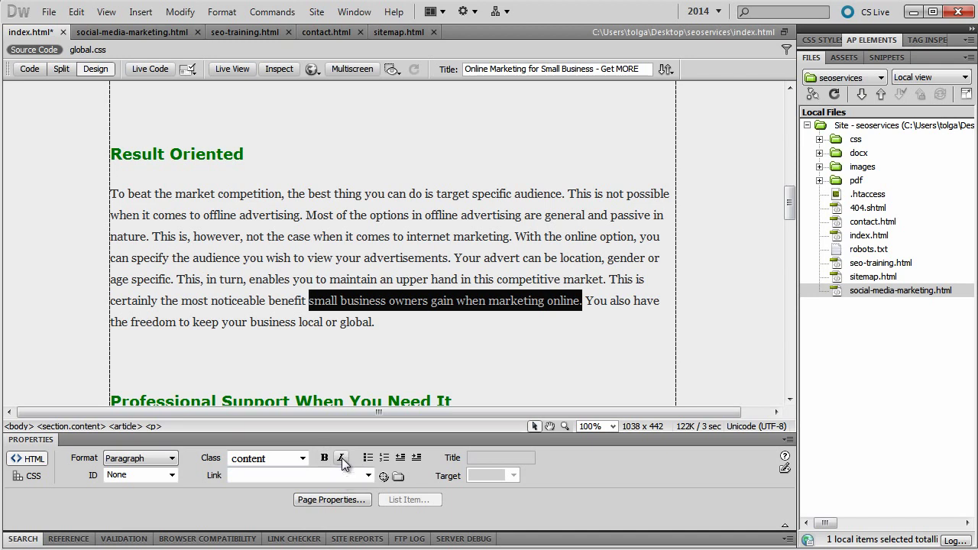
- Examine the wording of the Result Oriented paragraph for keyword phrases worth emphasising
left_click_drag(306, 215, 430, 213)
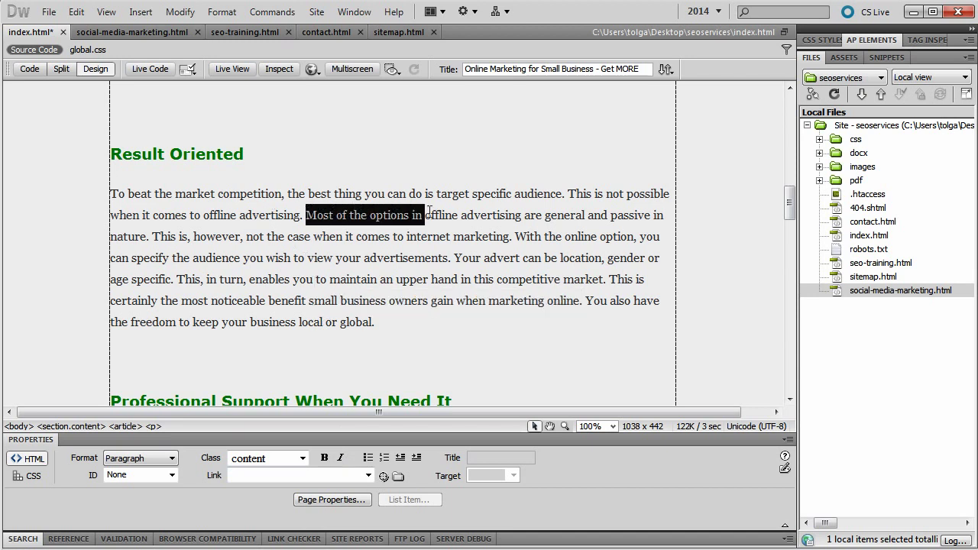
left_click_drag(309, 300, 581, 301)
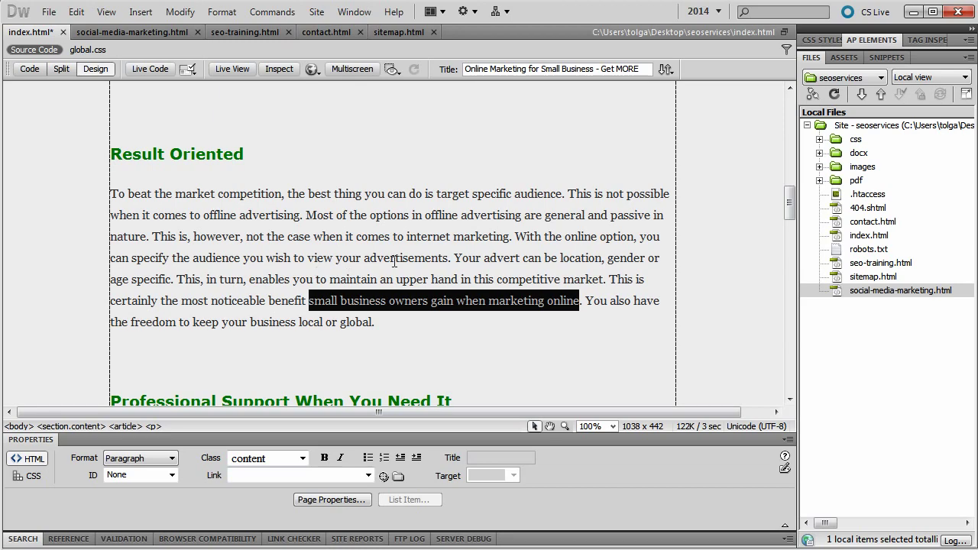
triple_click(343, 242)
left_click(327, 279)
- Inspect the alt text of the Google services image below the professional support section
scroll(342, 336, "down", 2)
scroll(342, 336, "down", 9)
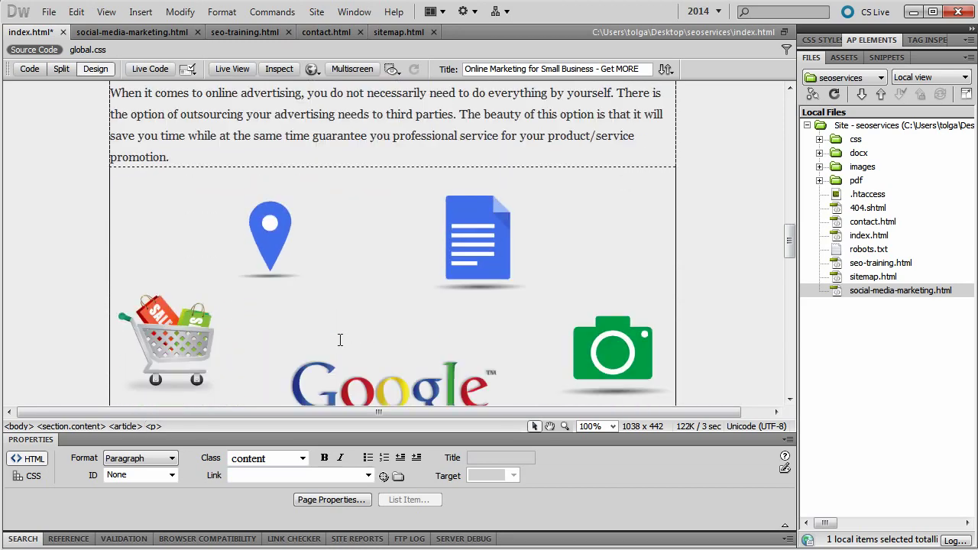
left_click(382, 194)
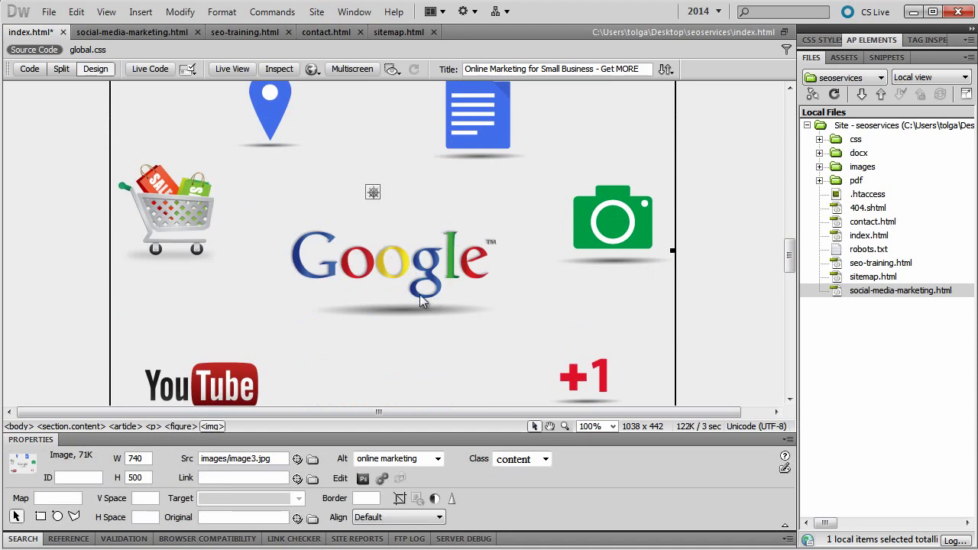
scroll(434, 291, "down", 4)
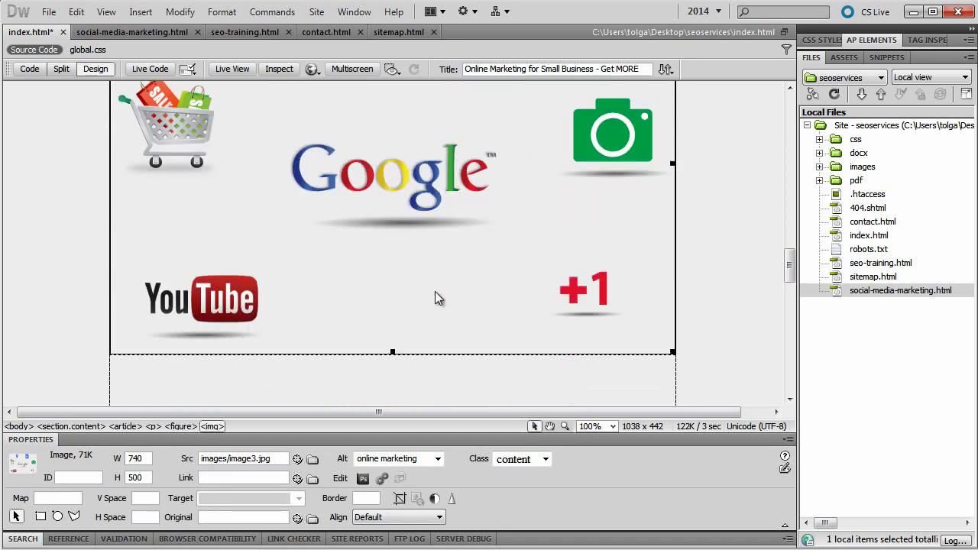
scroll(435, 291, "up", 3)
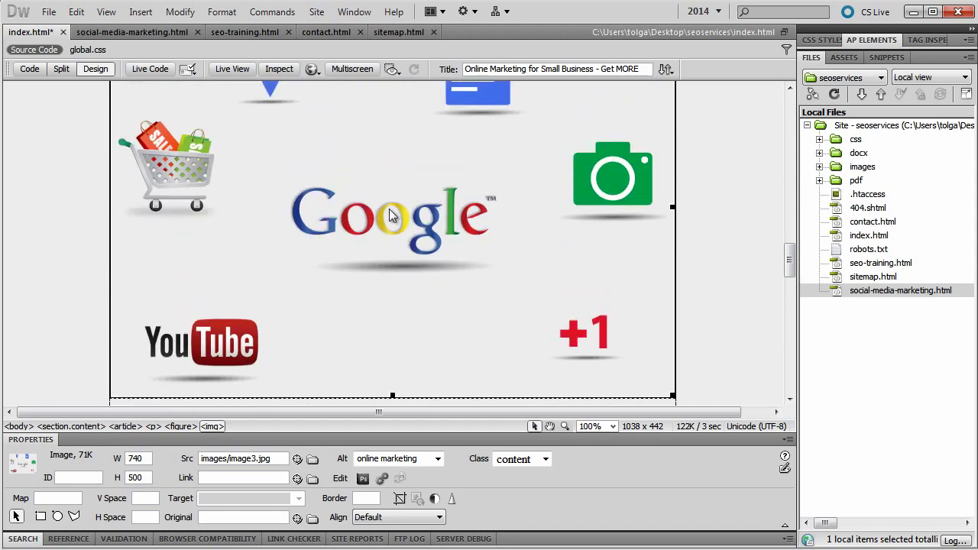
scroll(341, 260, "down", 1)
scroll(341, 259, "down", 4)
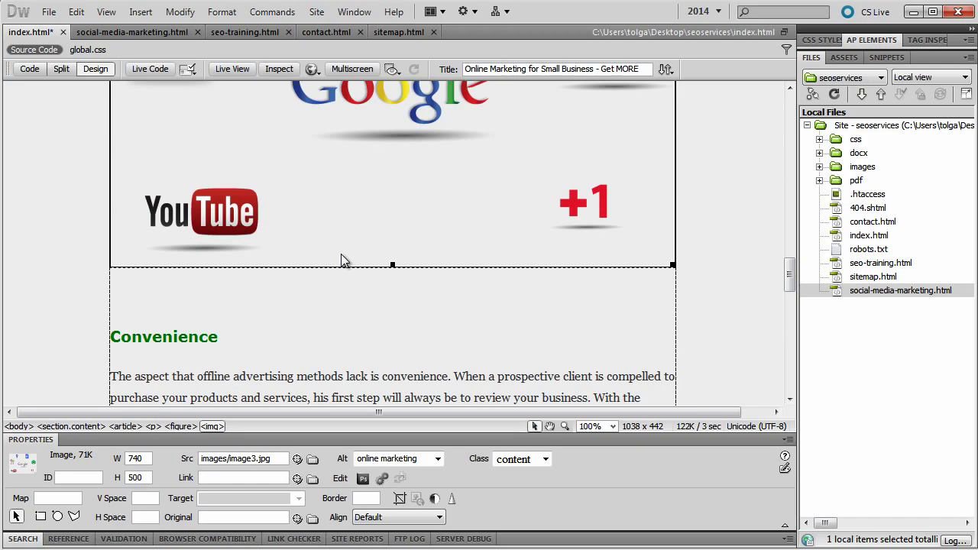
- Examine the heading level and keywords of the "Internet Marketing for Lasting Exposure" heading
scroll(341, 260, "down", 12)
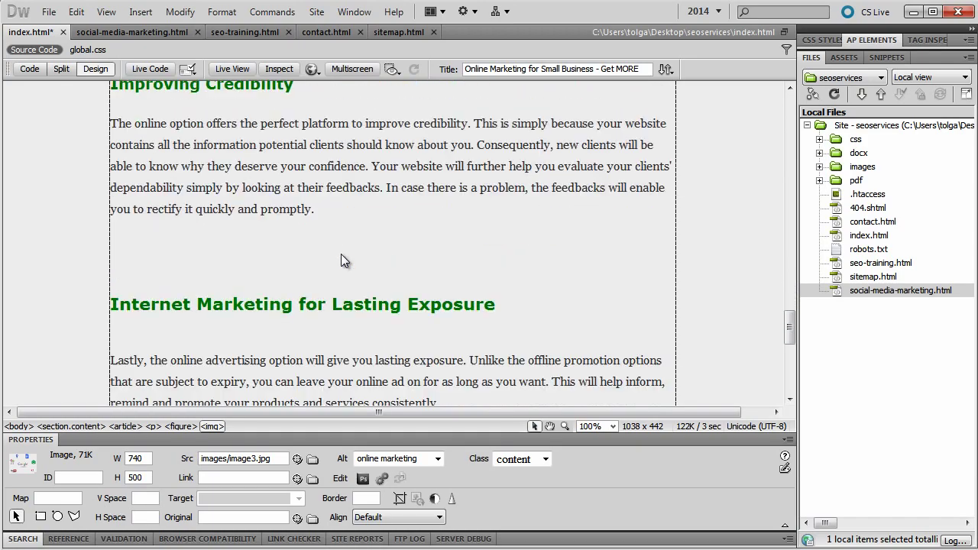
scroll(341, 260, "down", 5)
scroll(341, 260, "up", 7)
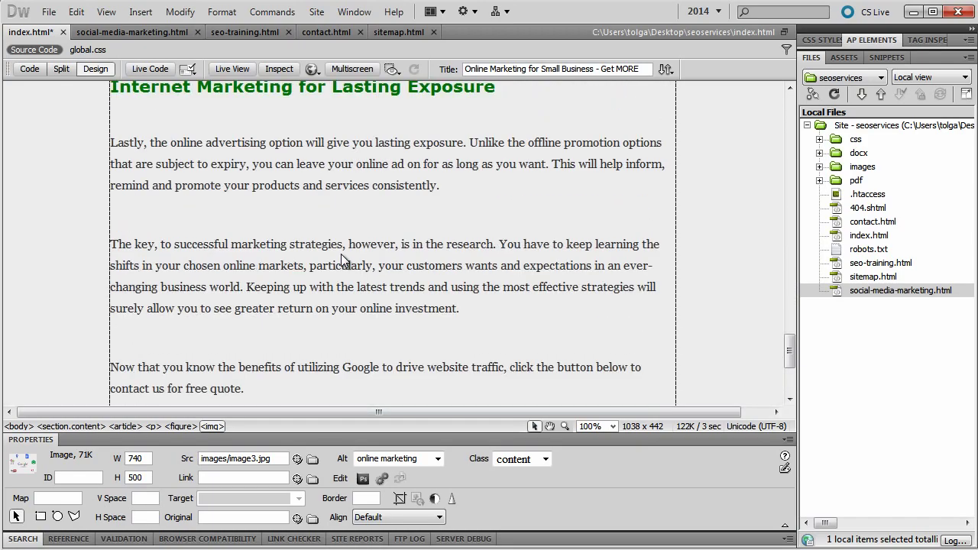
triple_click(233, 262)
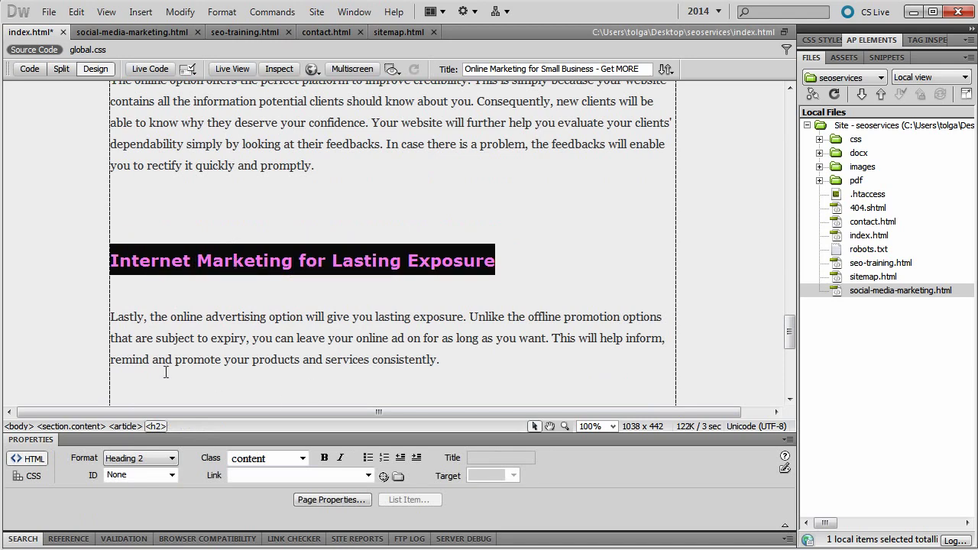
left_click(292, 268)
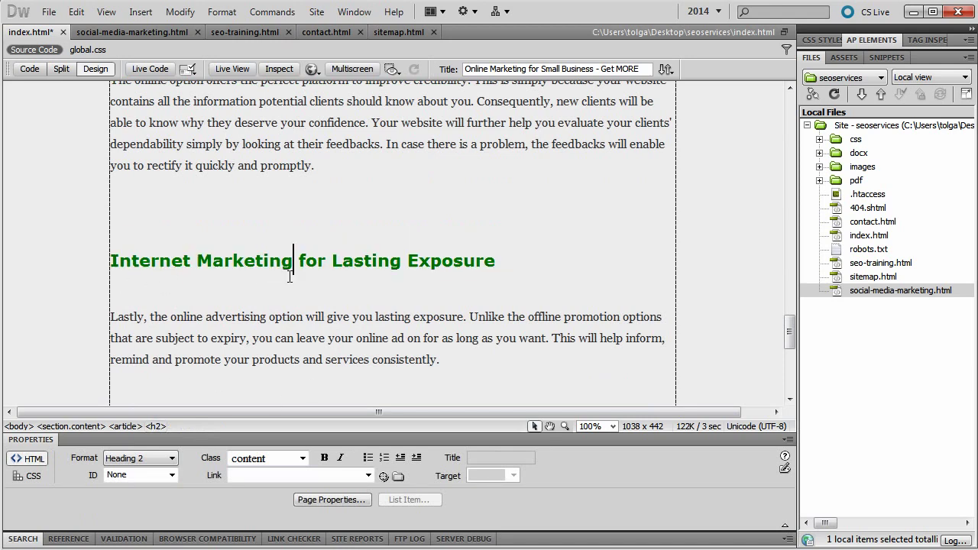
double_click(262, 262)
left_click(327, 262)
mouse_move(519, 260)
left_mouse_down()
mouse_move(122, 267)
mouse_move(118, 278)
mouse_move(115, 264)
mouse_move(510, 267)
left_mouse_up()
left_click(244, 277)
left_click(379, 280)
triple_click(240, 271)
double_click(241, 270)
triple_click(151, 269)
- Check the heading level of "Improving Credibility"
scroll(233, 276, "up", 4)
left_click(176, 214)
triple_click(179, 215)
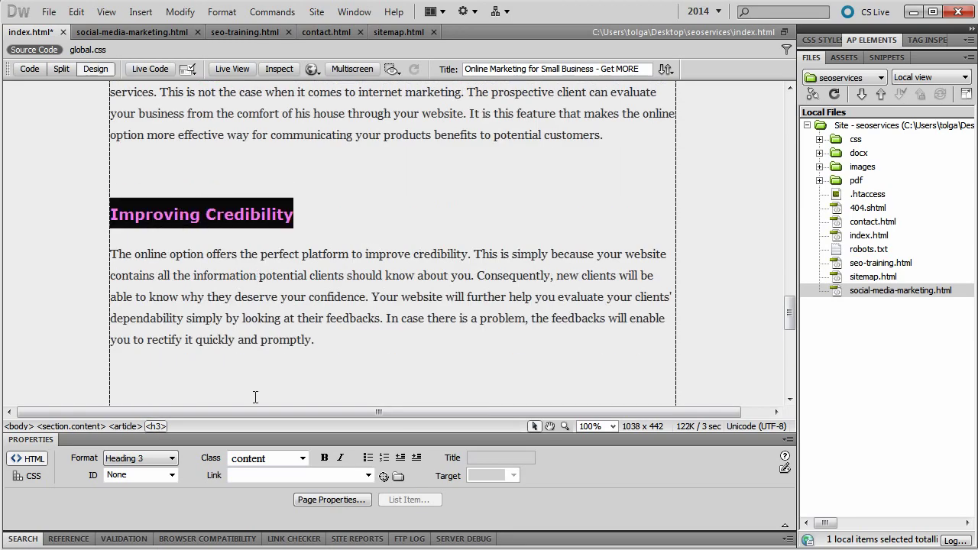
left_click(386, 298)
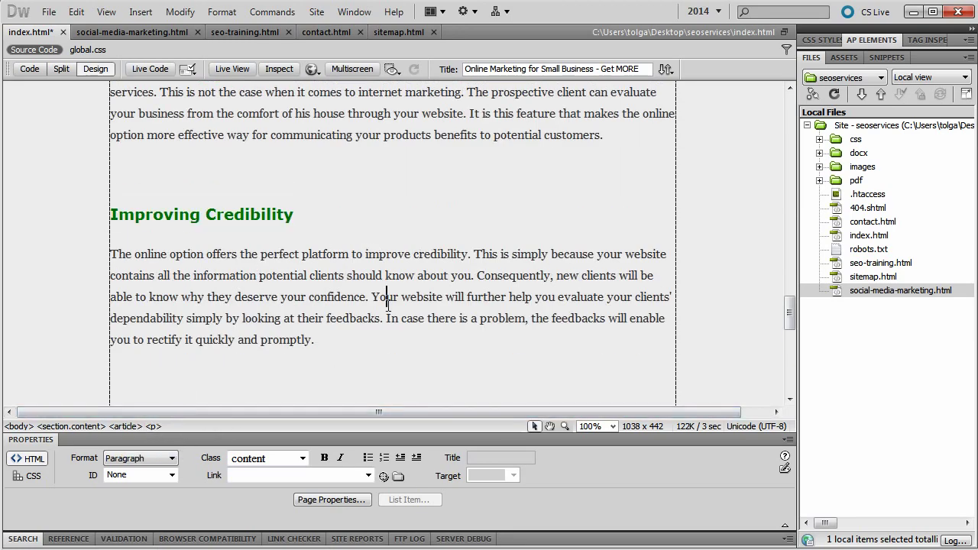
- Compare the keyword use and levels of the "Internet Marketing for Lasting Exposure" and "Improving Credibility" headings
scroll(383, 307, "down", 1)
scroll(382, 307, "down", 2)
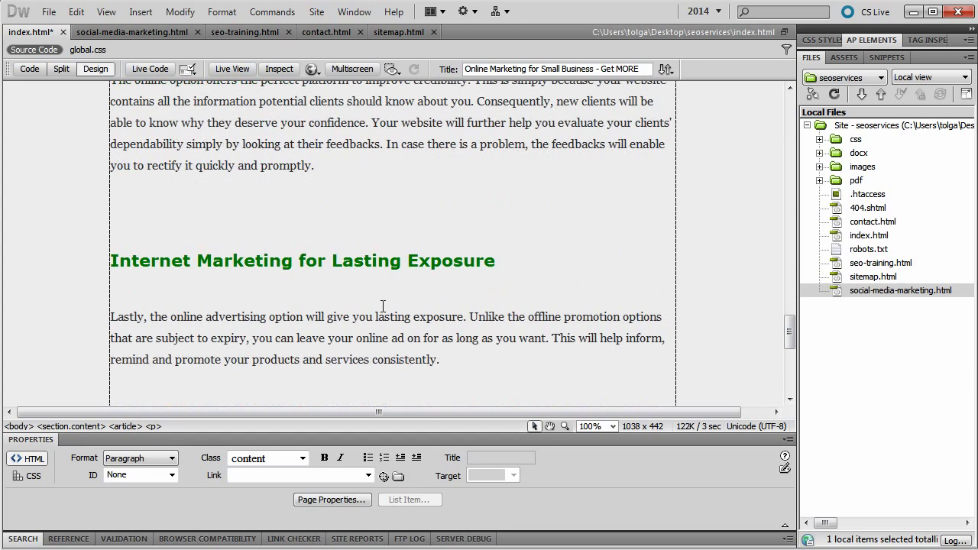
scroll(382, 307, "up", 2)
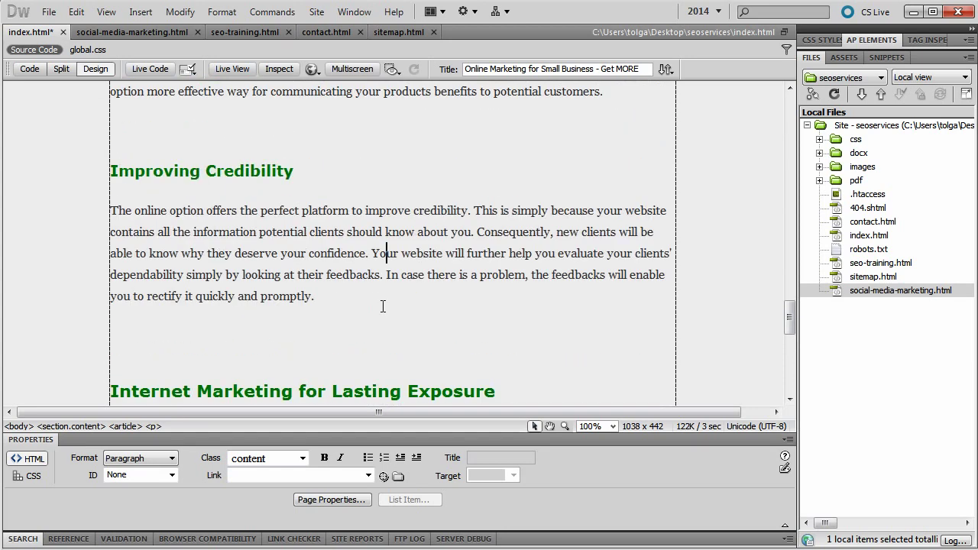
triple_click(275, 391)
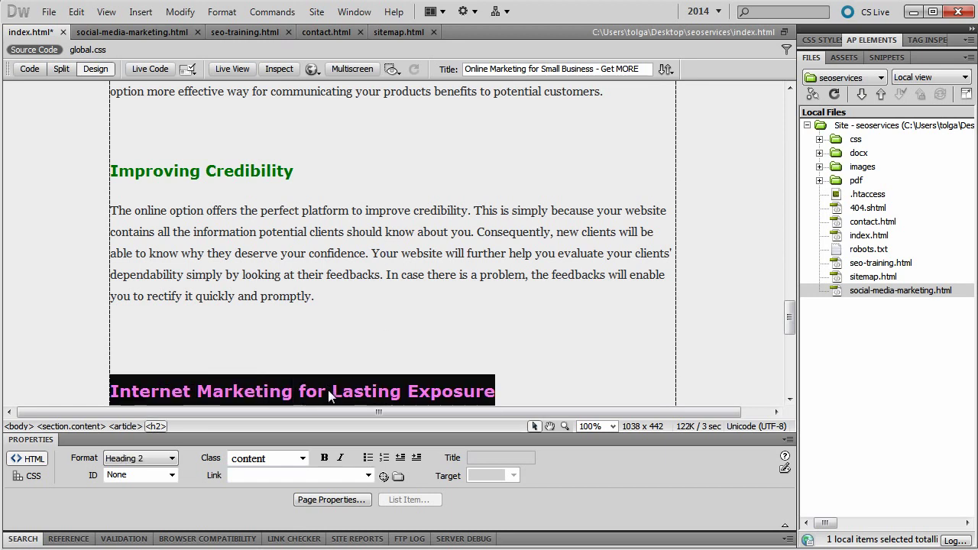
left_click(380, 270)
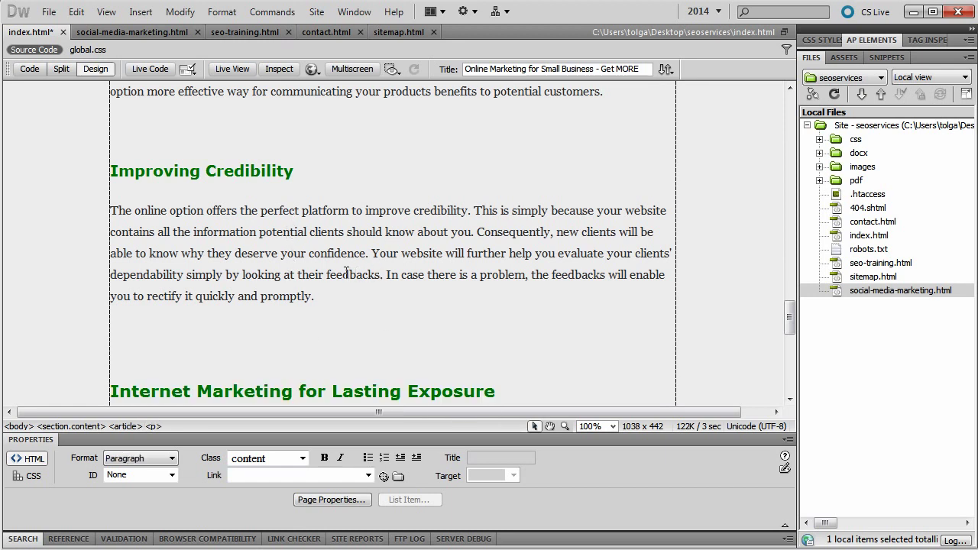
key("ctrl+v")
left_click(251, 174)
left_click_drag(297, 171, 85, 176)
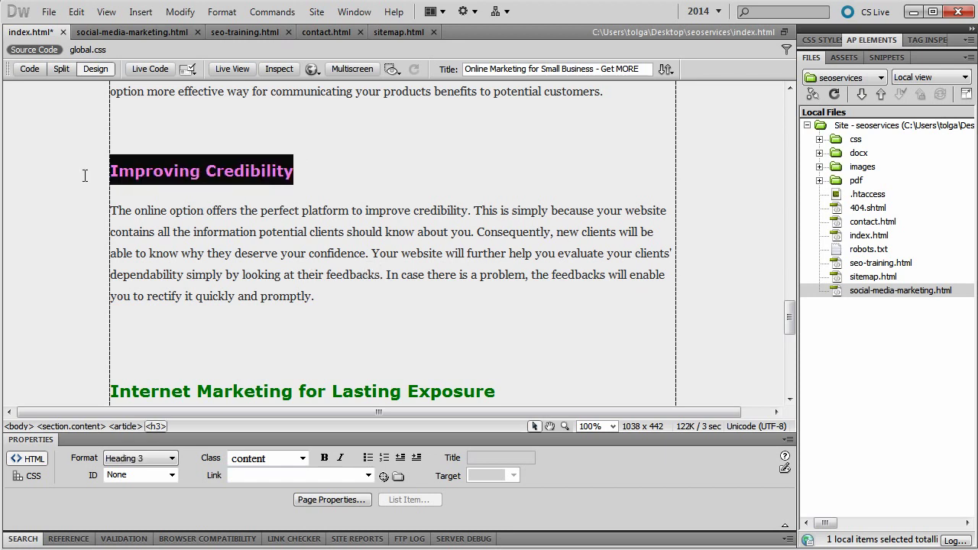
left_click(380, 253)
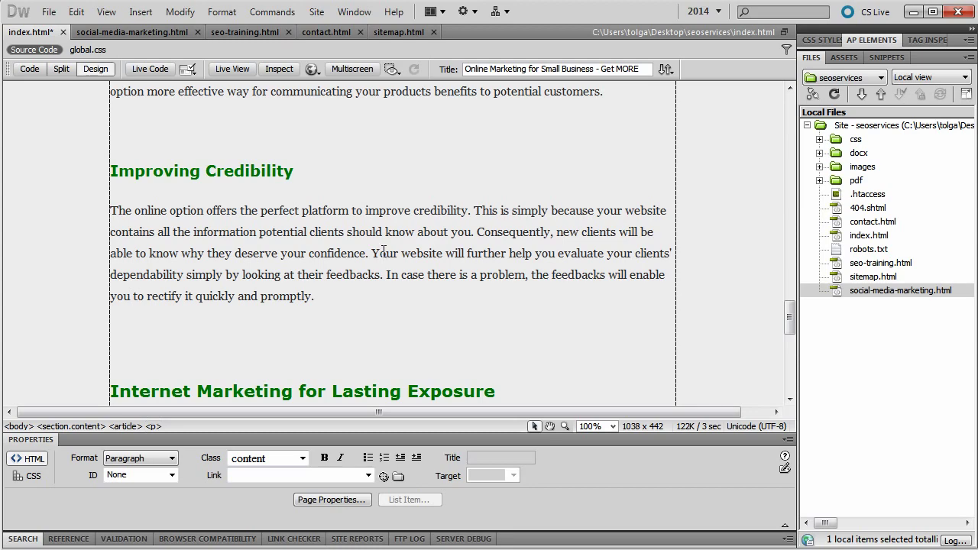
- Examine the text and link of the green Social Media Marketing button and the call-to-action sentence above it
scroll(370, 257, "down", 10)
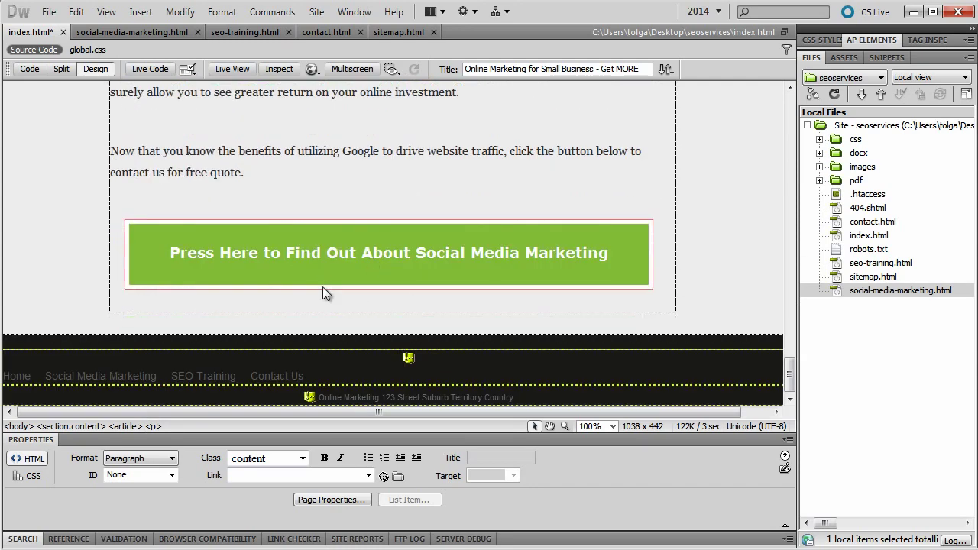
left_click(322, 287)
left_click(373, 257)
left_click_drag(172, 254, 607, 253)
left_click(444, 254)
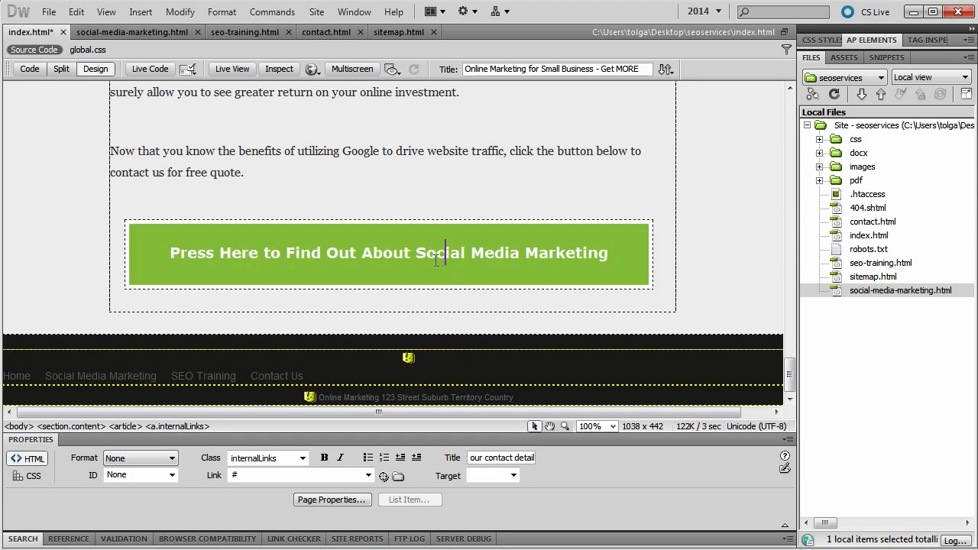
mouse_move(170, 255)
left_mouse_down()
mouse_move(609, 251)
mouse_move(169, 257)
left_mouse_up()
left_click(546, 259)
left_click(293, 167)
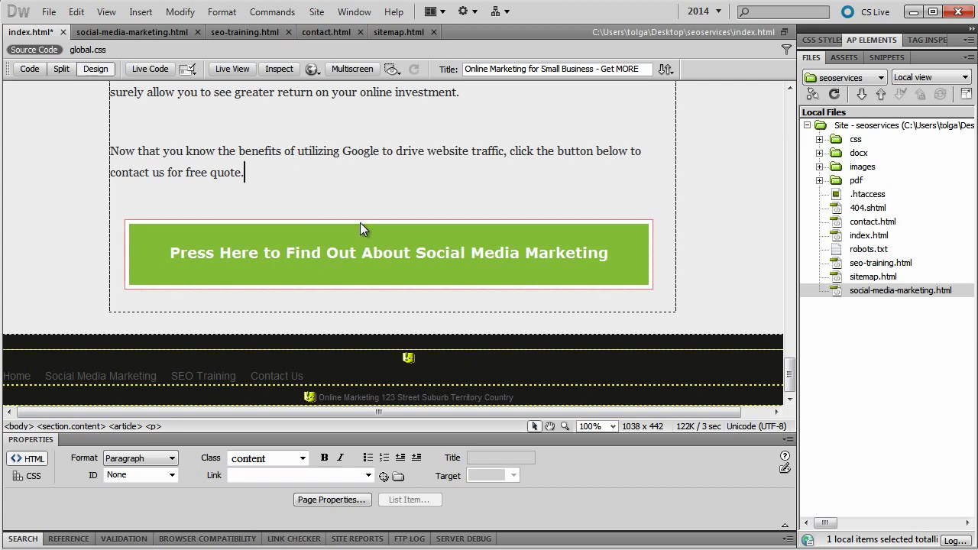
left_click_drag(244, 174, 133, 188)
left_click(132, 192)
- Review the body sections again from Cost Effective down to the closing Social Media Marketing button
scroll(449, 264, "up", 5)
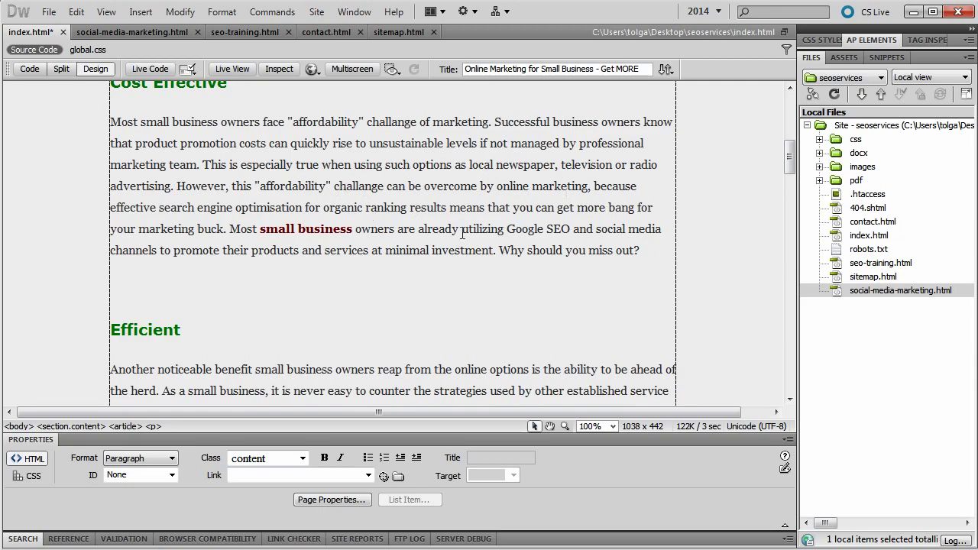
scroll(422, 298, "down", 15)
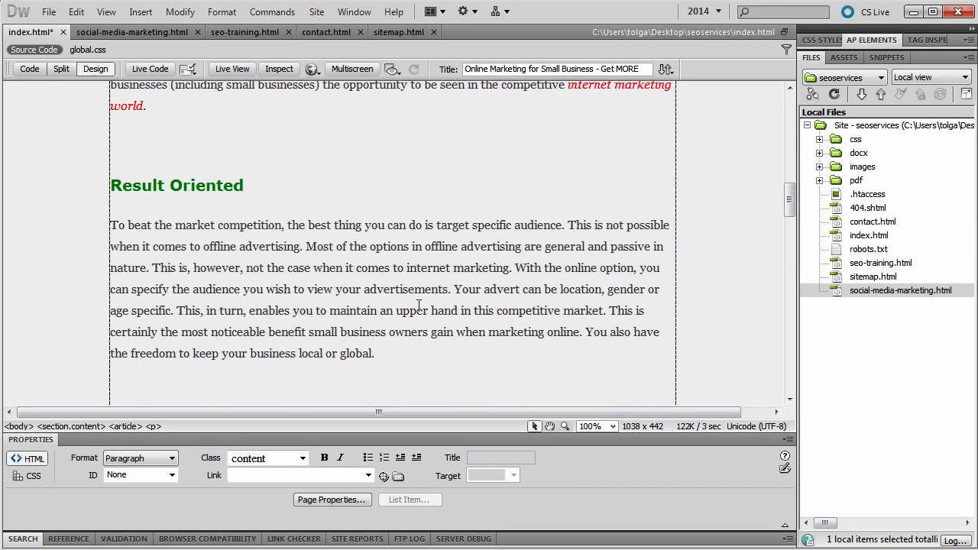
scroll(418, 305, "down", 15)
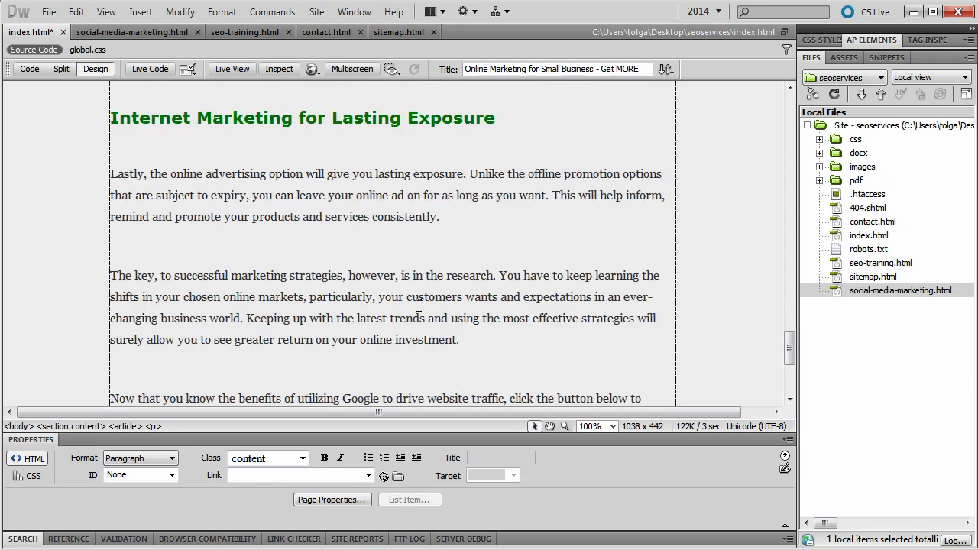
left_click_drag(362, 256, 175, 263)
left_click(499, 269)
scroll(333, 231, "up", 6)
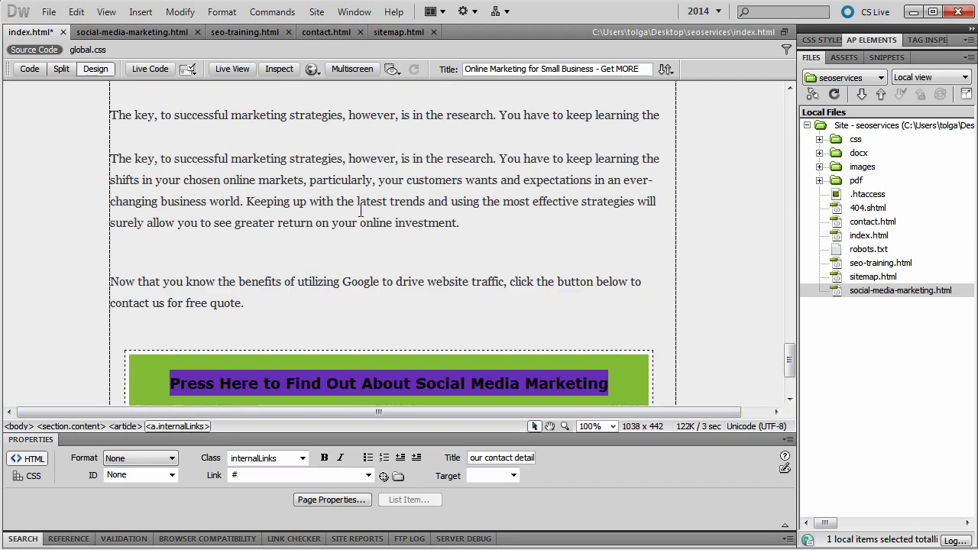
triple_click(302, 227)
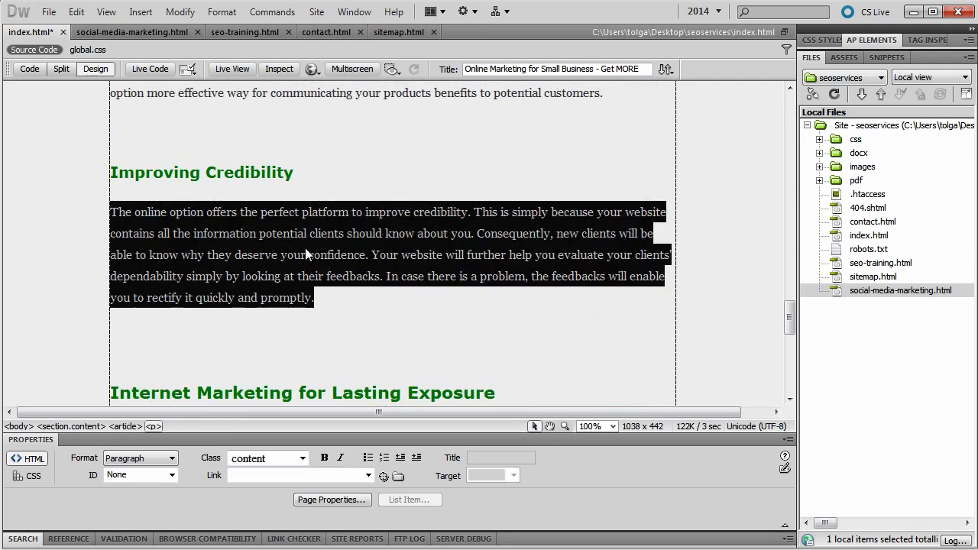
left_click(414, 287)
scroll(414, 287, "down", 6)
scroll(413, 287, "down", 2)
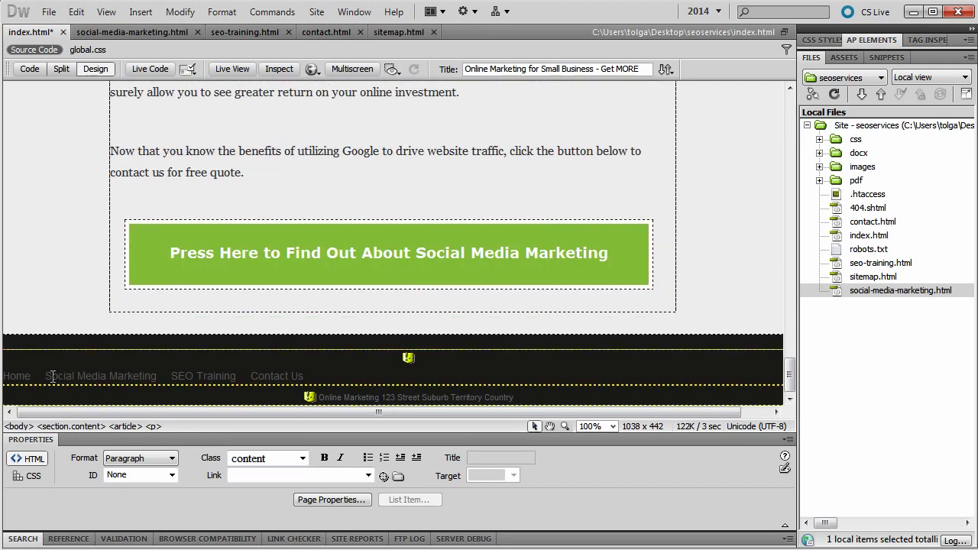
- Inspect the footer navigation links Home, Social Media Marketing, SEO Training and Contact Us
left_click(21, 376)
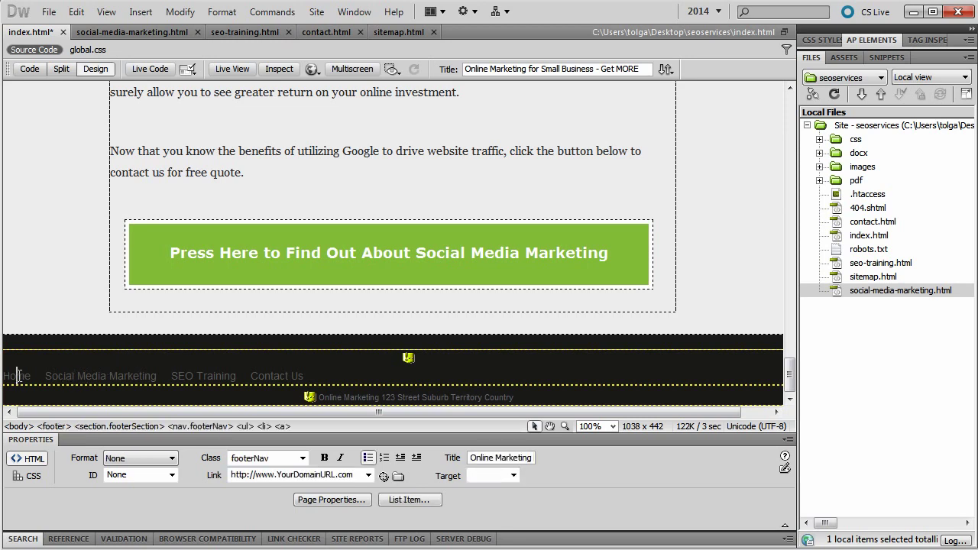
double_click(90, 376)
left_click(198, 376)
left_click_drag(173, 376, 239, 376)
left_click_drag(309, 376, 123, 381)
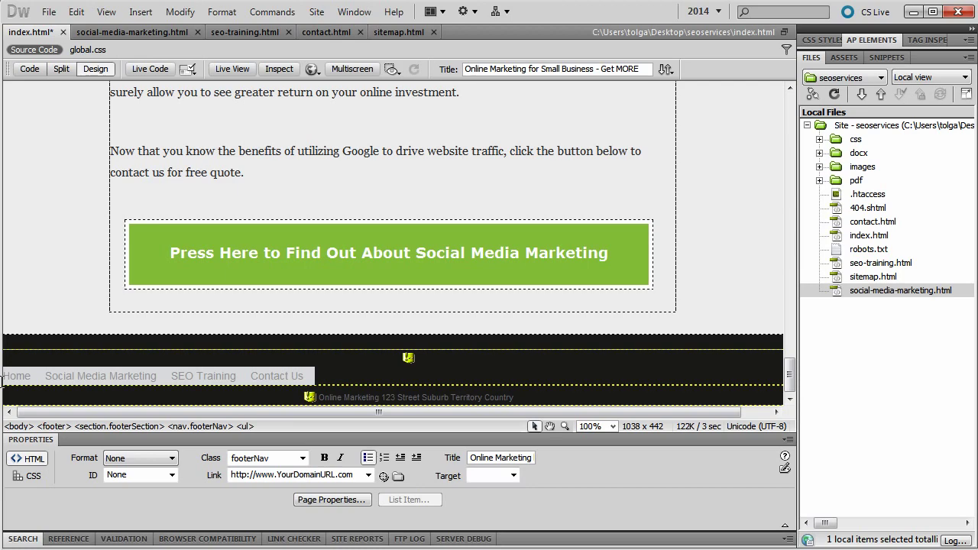
- Review the full index.html page from the header down to the footer links and return to its main heading
left_click(315, 374)
left_click_drag(793, 380, 782, 114)
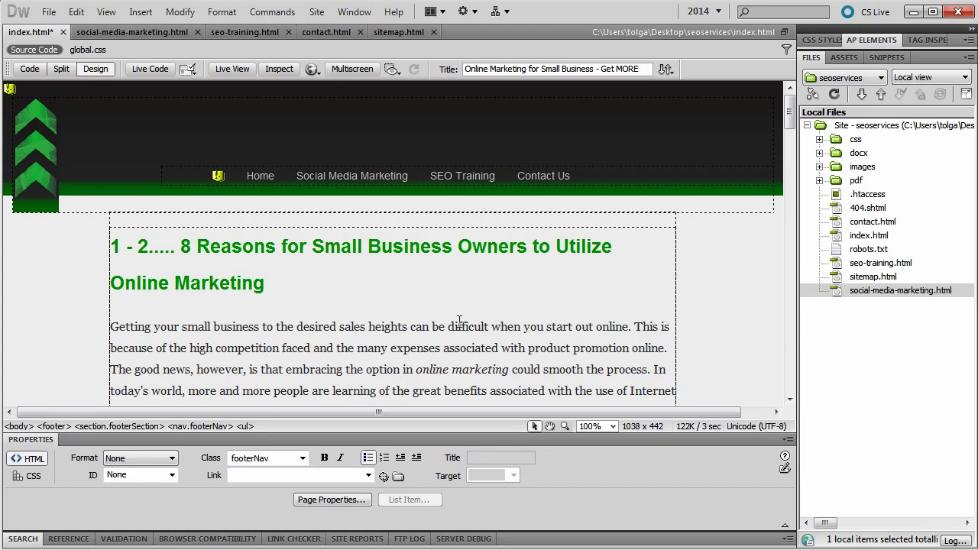
scroll(458, 325, "down", 10)
scroll(436, 346, "down", 15)
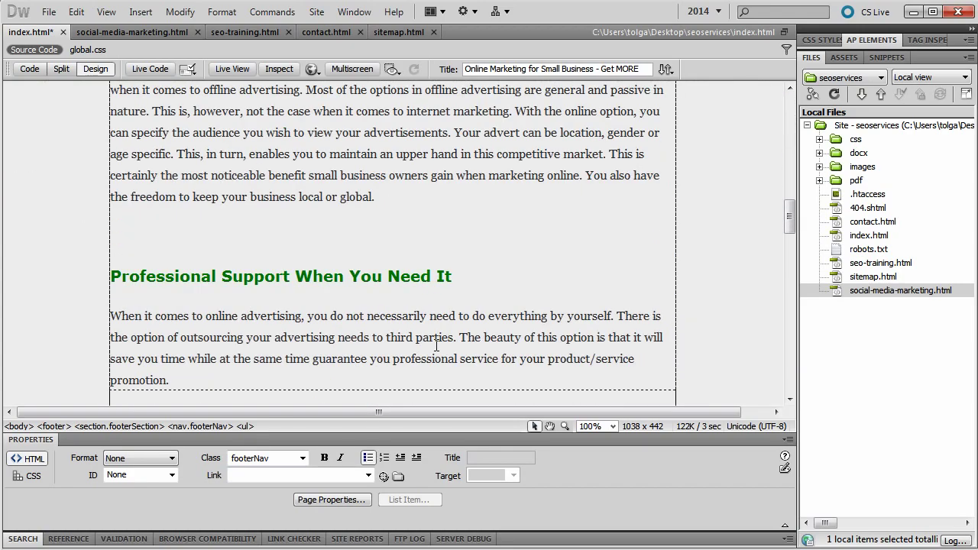
scroll(436, 345, "down", 3)
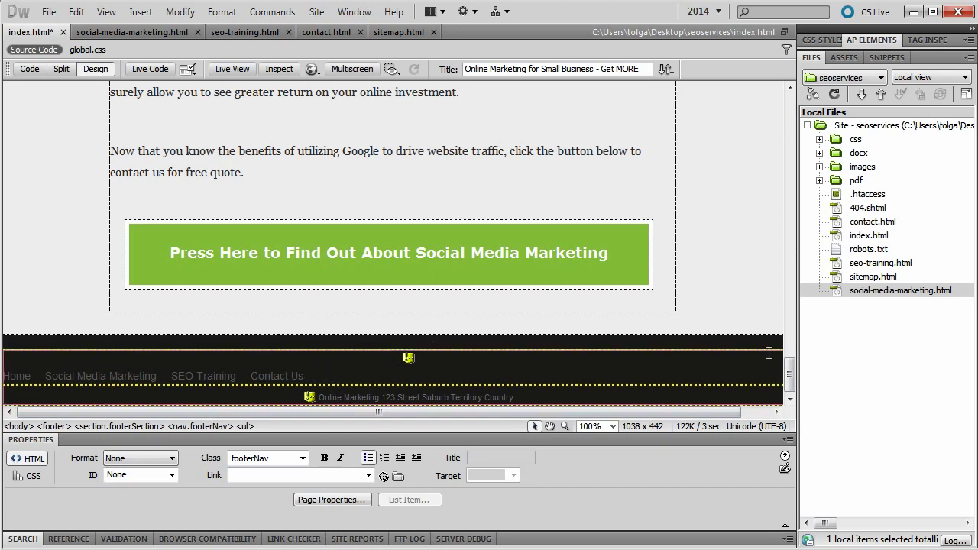
left_click_drag(789, 372, 789, 107)
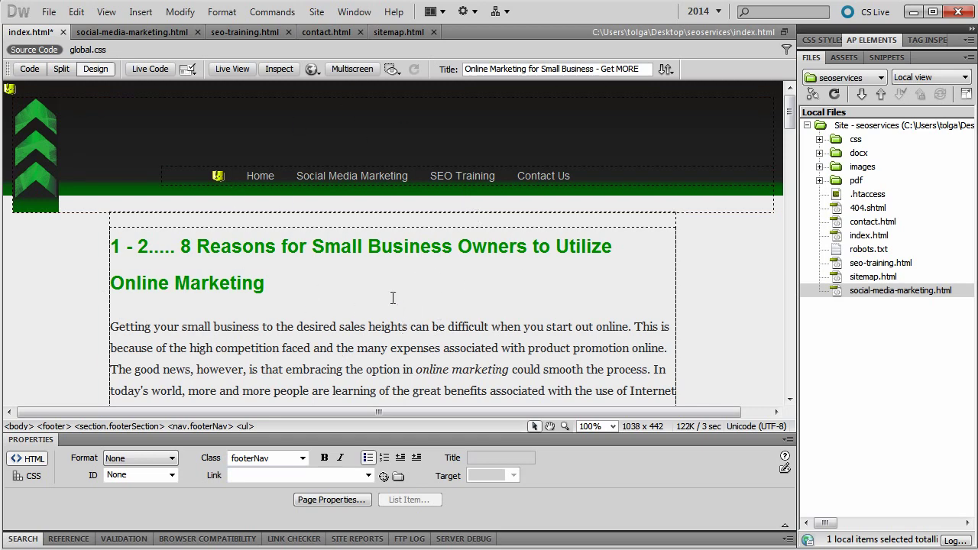
- Examine the main heading's format and its "Small Business" keyword phrase beneath the header navigation
left_click(282, 283)
triple_click(279, 283)
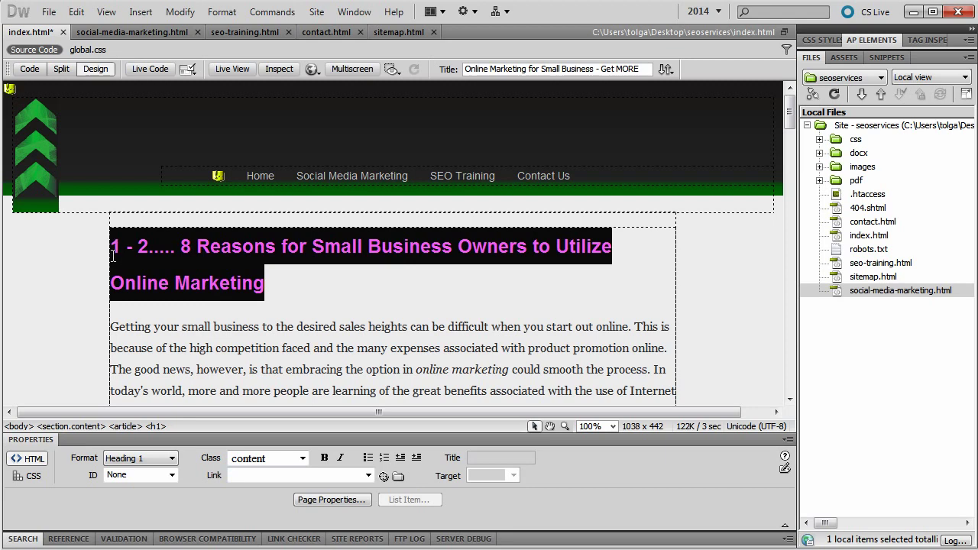
left_click(300, 291)
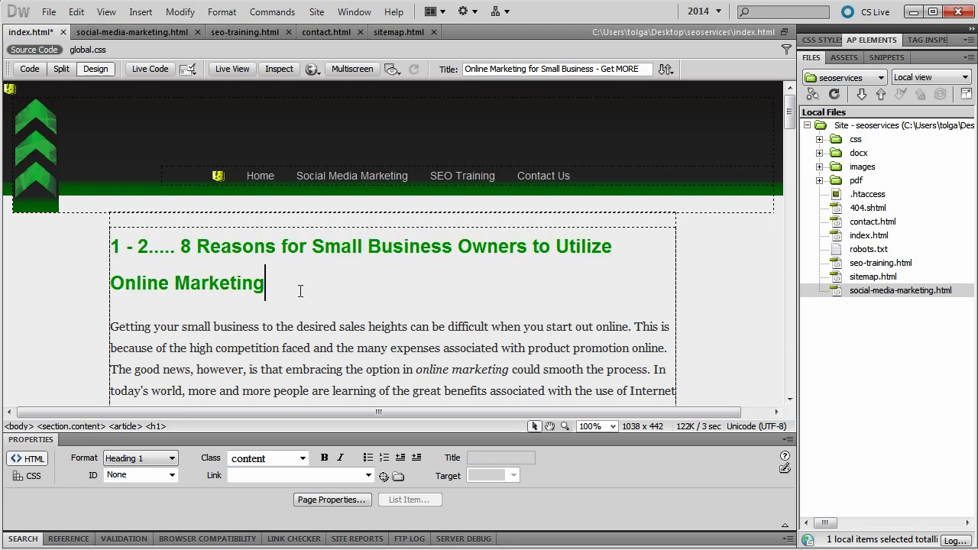
left_click(300, 184)
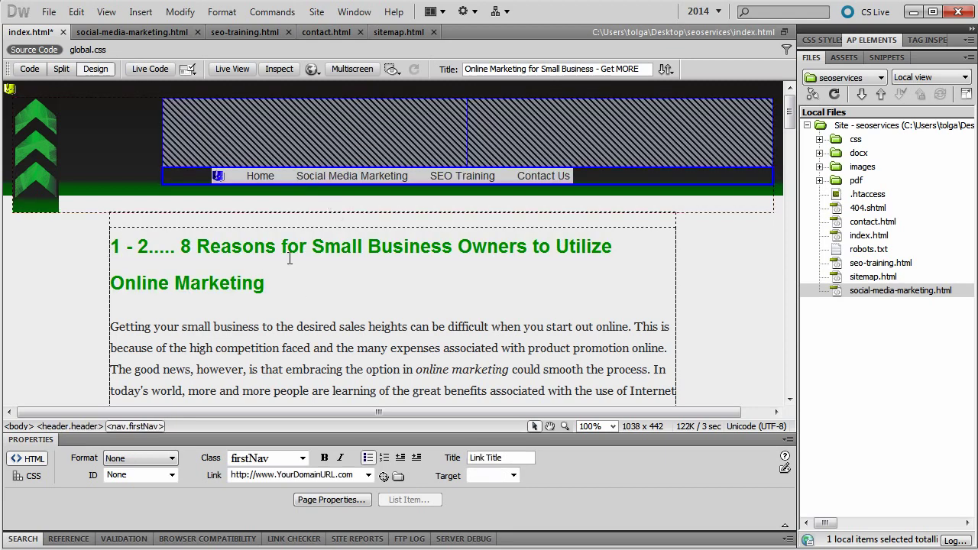
triple_click(294, 288)
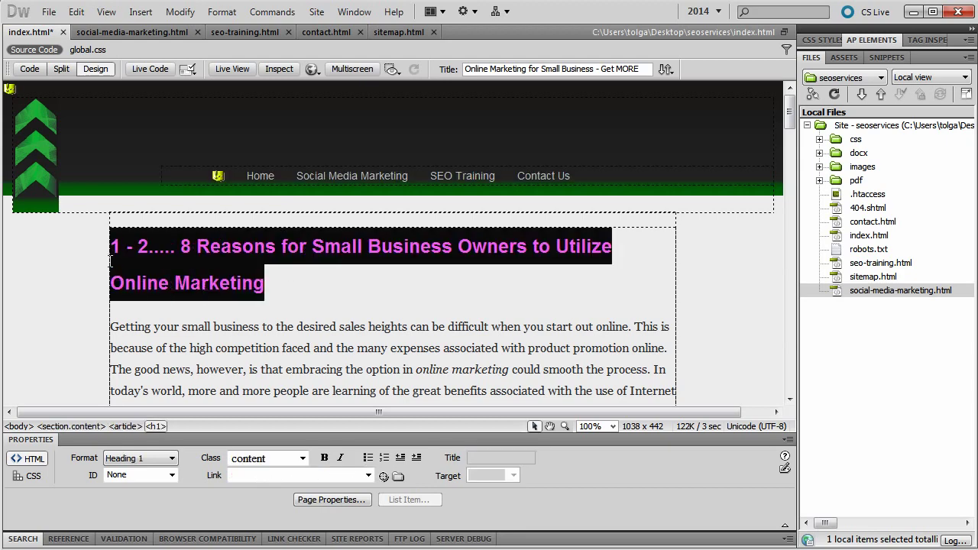
left_click(289, 288)
triple_click(289, 288)
double_click(324, 346)
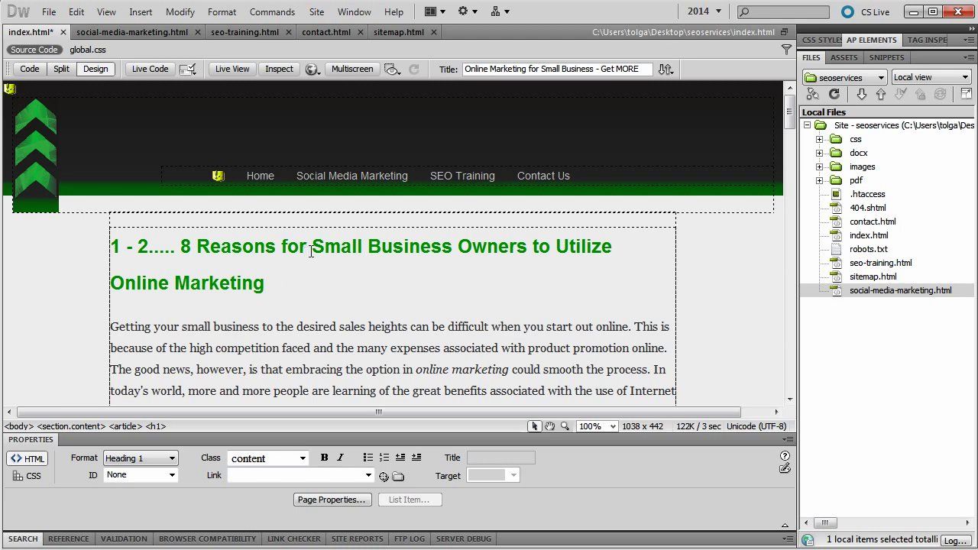
left_click_drag(307, 252, 453, 257)
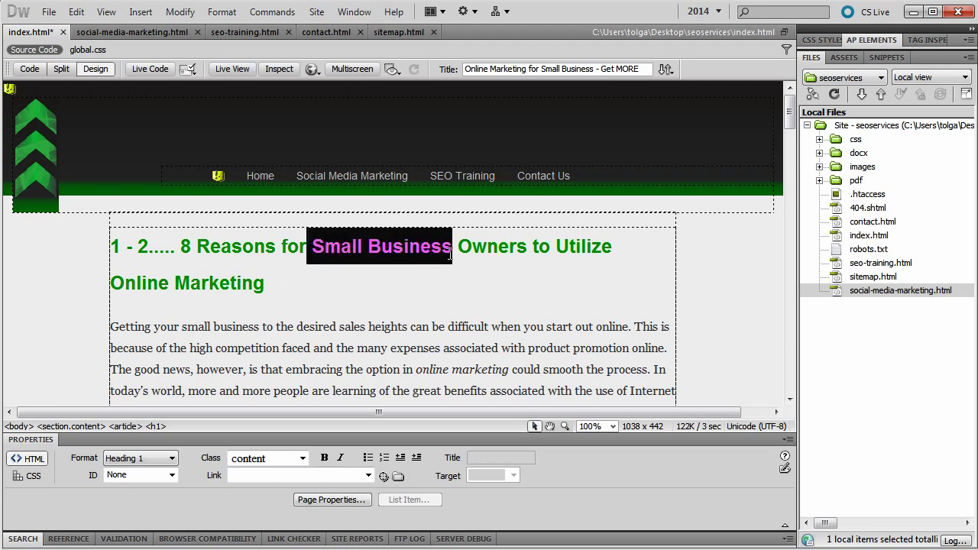
left_click(325, 285)
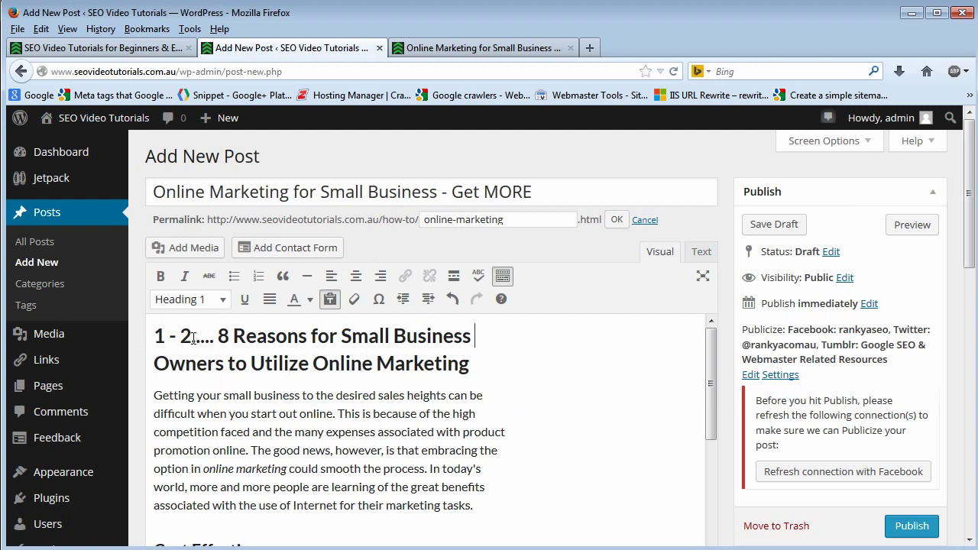
- Switch to the WordPress Add New Post page in Firefox and examine the post title's keywords
mouse_move(118, 346)
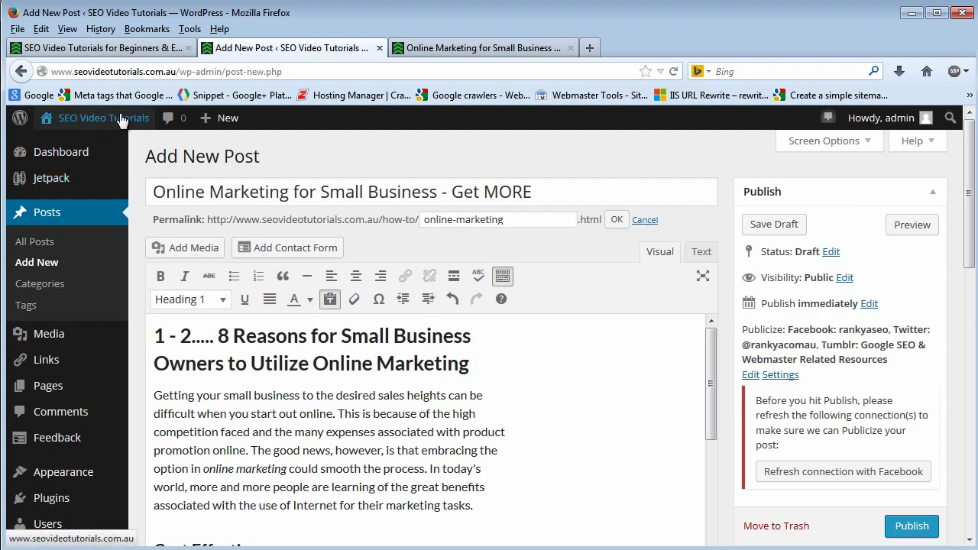
mouse_move(126, 125)
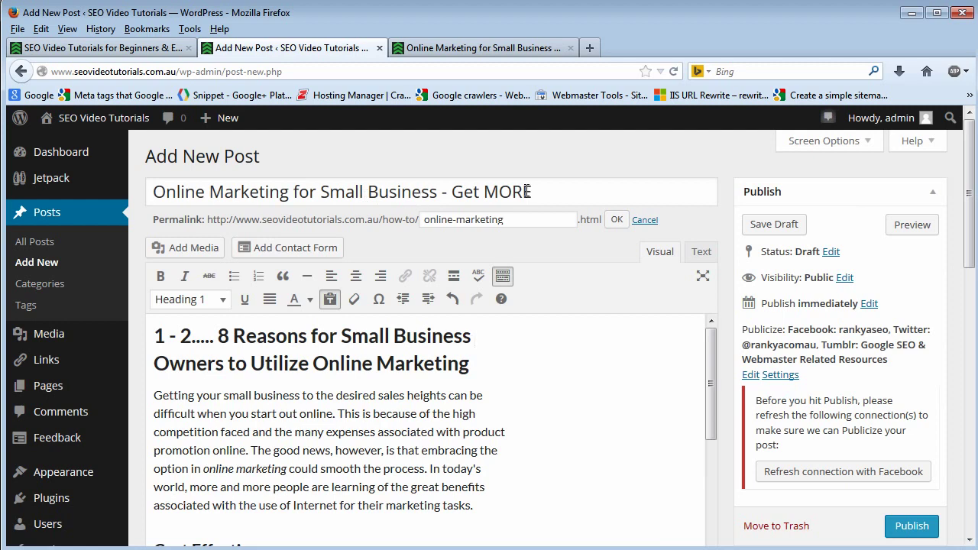
left_click_drag(533, 191, 156, 193)
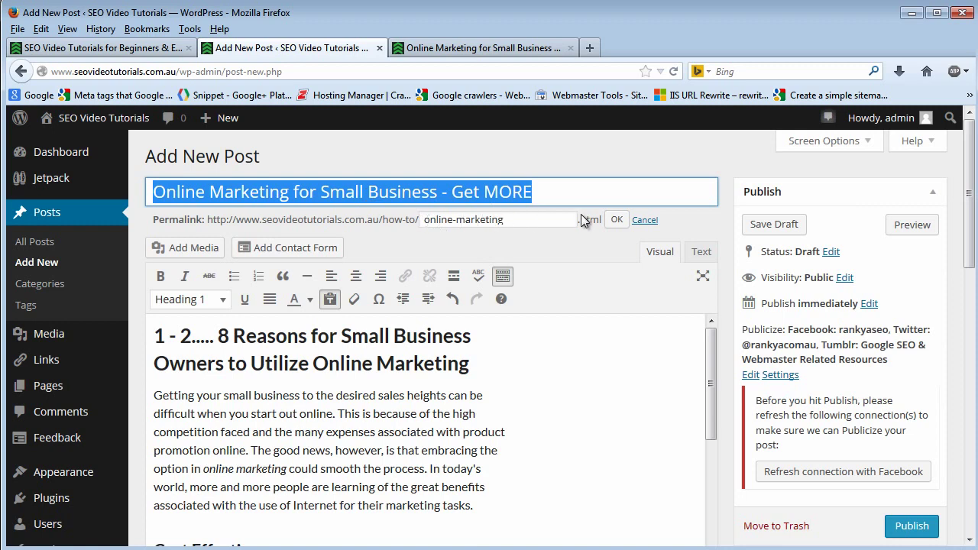
left_click(467, 192)
left_click_drag(533, 193, 158, 192)
left_click(251, 192)
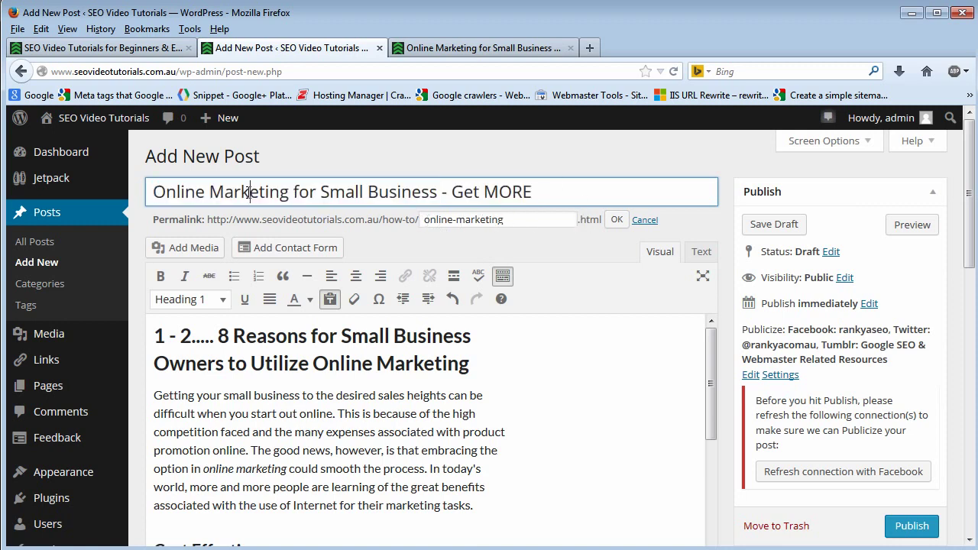
- Examine the wording of the "8 Reasons for Small Business Owners to Utilize Online Marketing" heading in the post body
left_click(475, 364)
left_click_drag(475, 364, 153, 340)
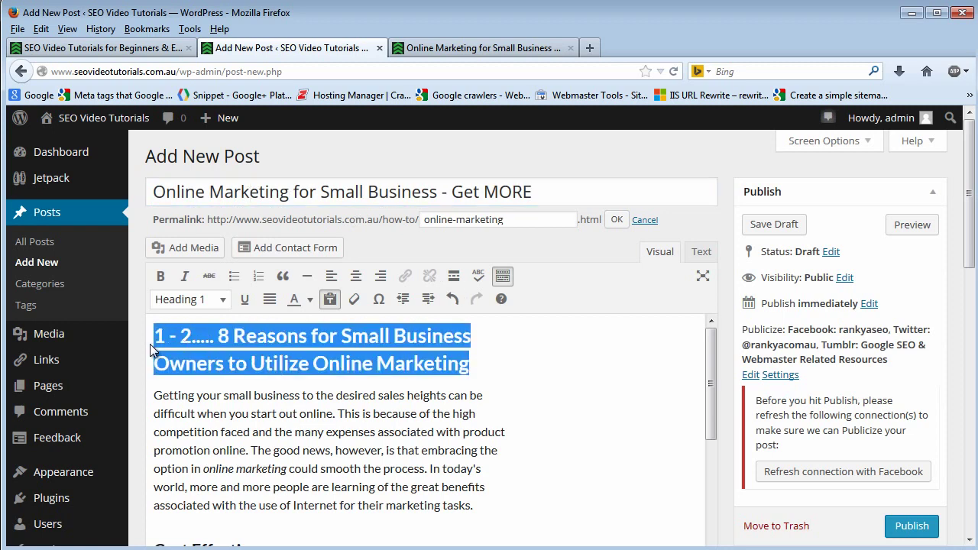
left_click(272, 364)
left_click_drag(464, 359, 153, 337)
double_click(302, 435)
- Check the heading level of "Result Oriented" in the post body and return to the start of the post
scroll(302, 439, "down", 10)
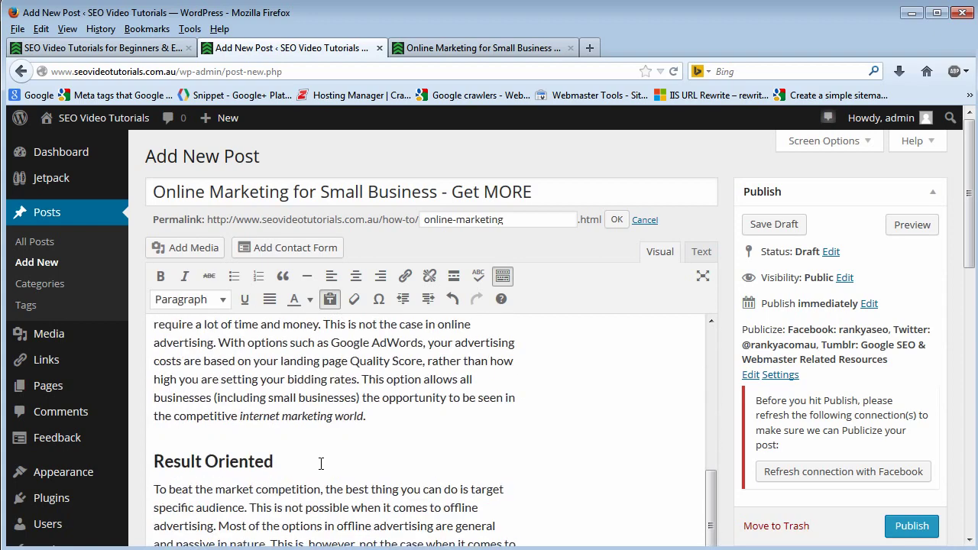
double_click(267, 367)
left_click(315, 367)
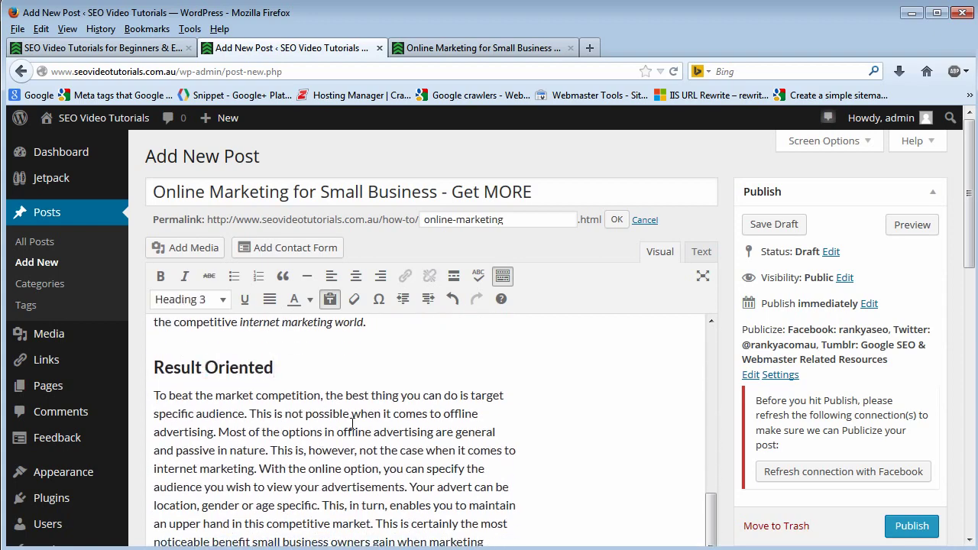
scroll(351, 425, "down", 2)
scroll(351, 425, "up", 12)
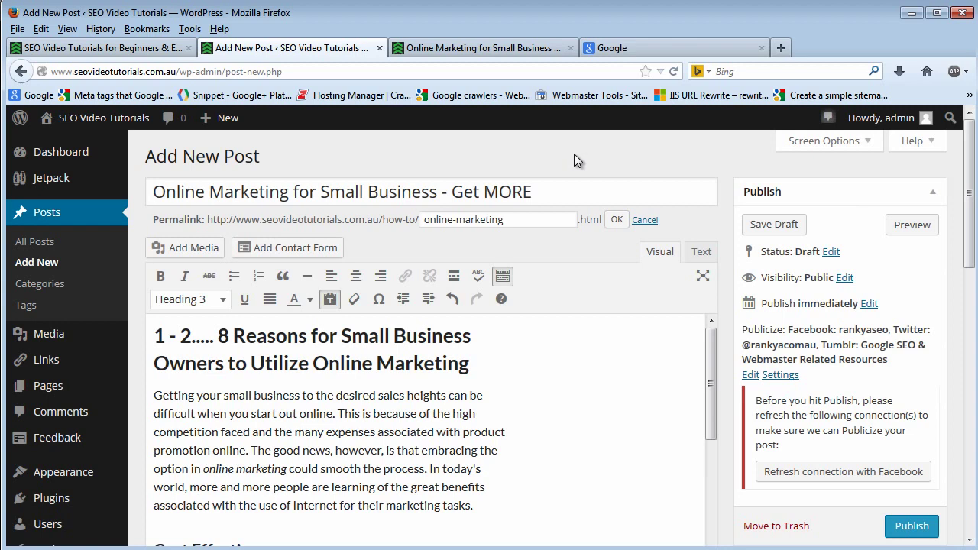
- Search Google for "define: marketing" in the open Google page
left_click(614, 48)
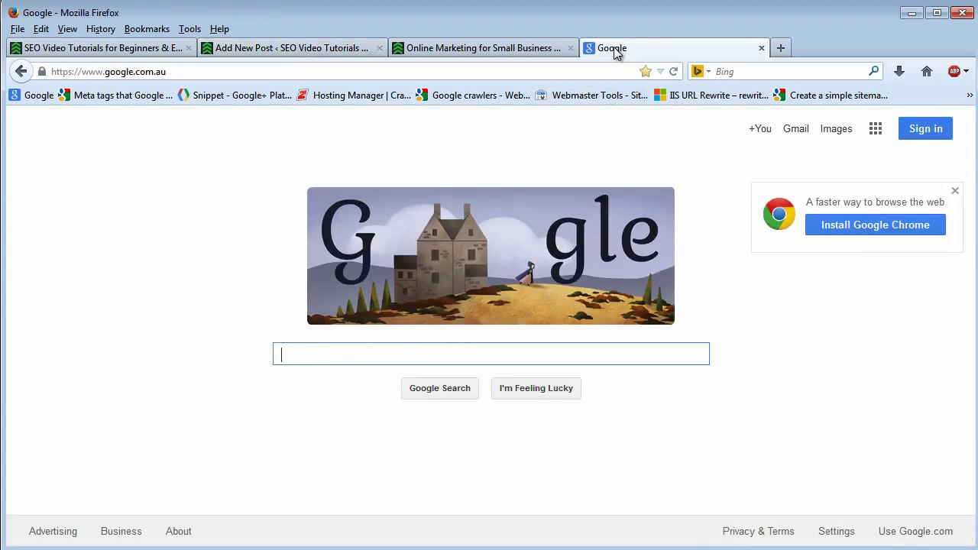
left_click(333, 349)
type("define:")
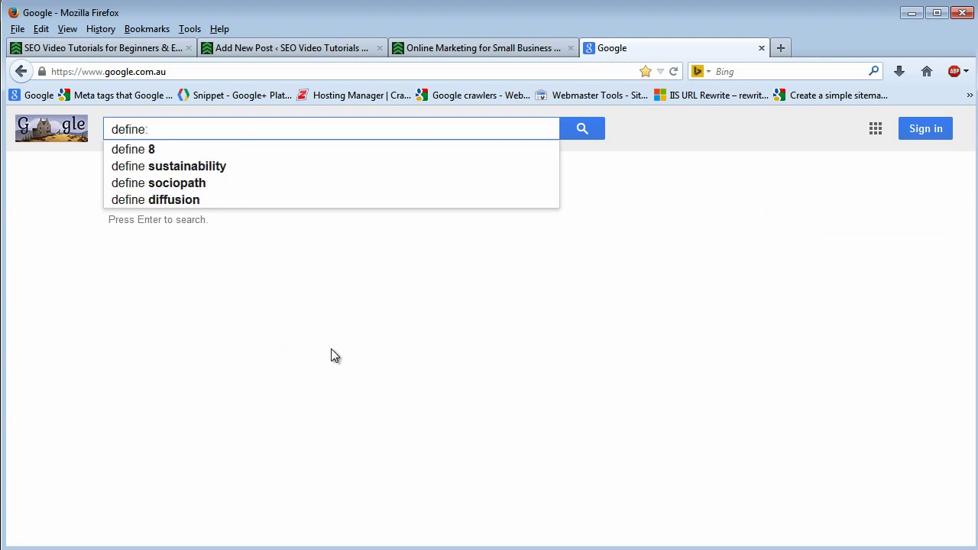
type(" marke")
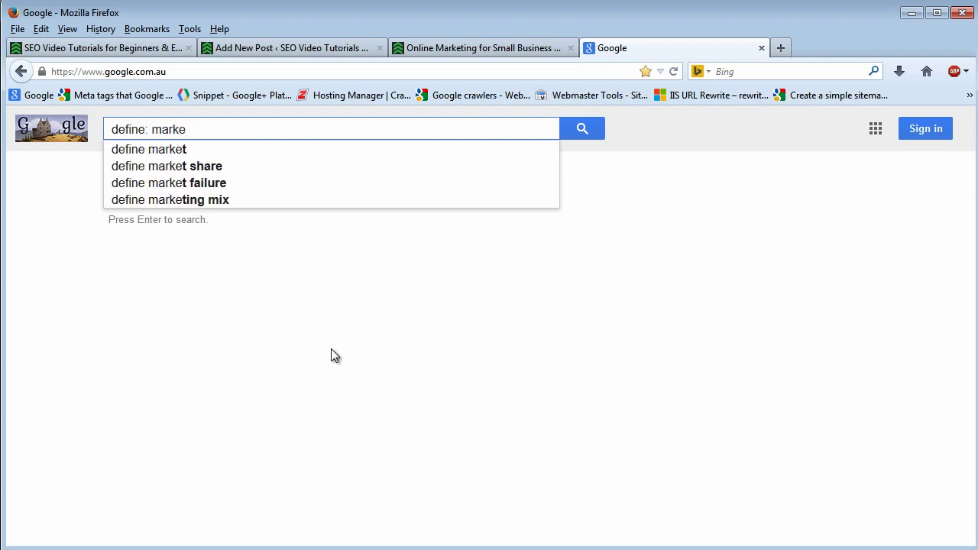
type("ting")
key("Return")
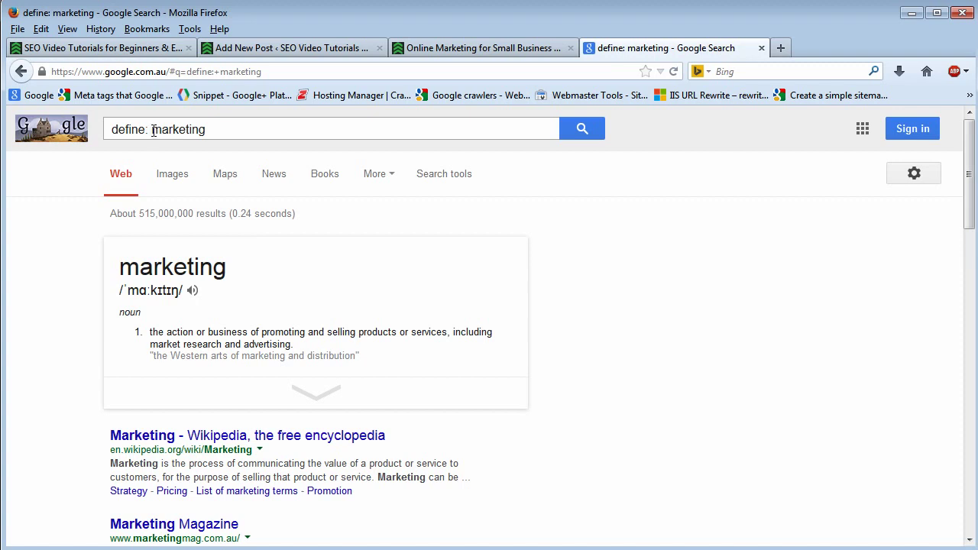
- Expand the dictionary entry for marketing and read its definitions and the synonyms listed for market
left_click(319, 400)
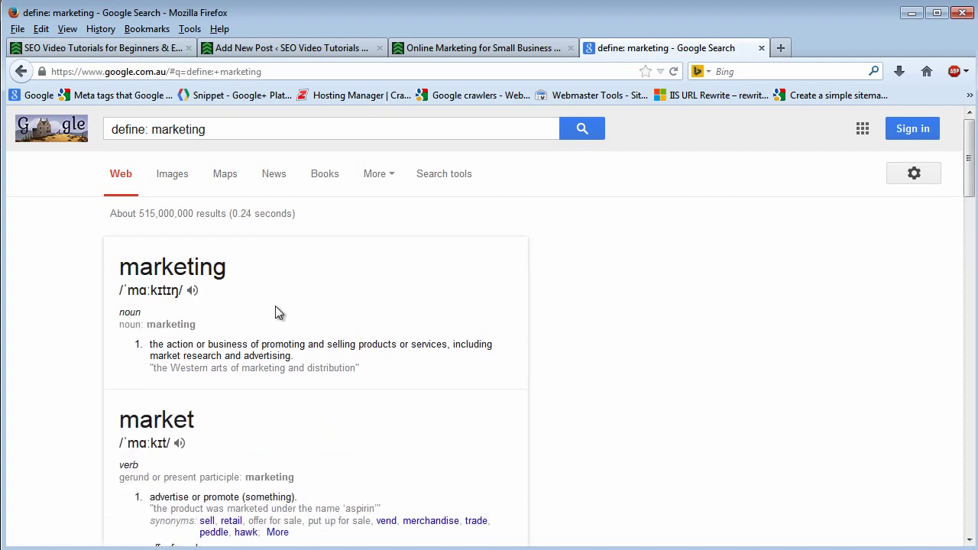
scroll(277, 312, "down", 2)
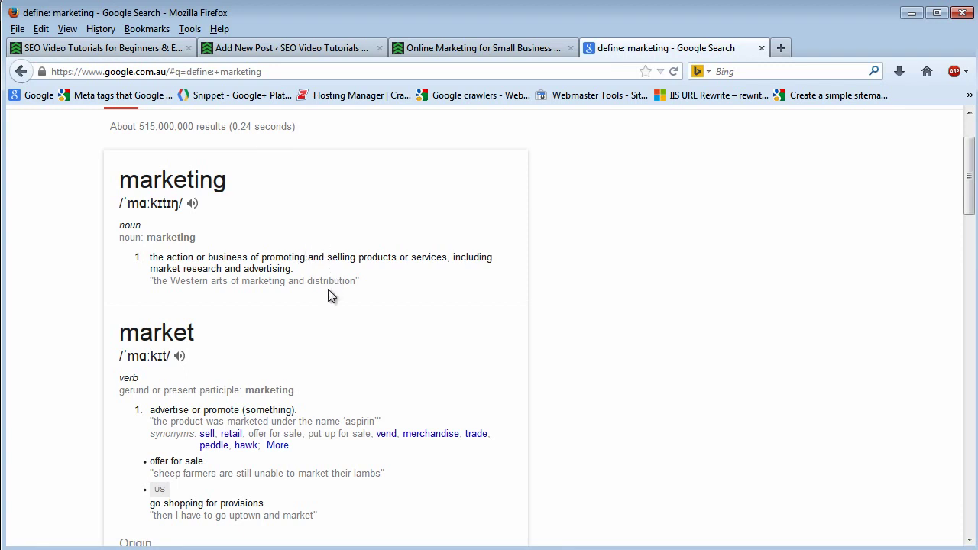
scroll(328, 295, "up", 2)
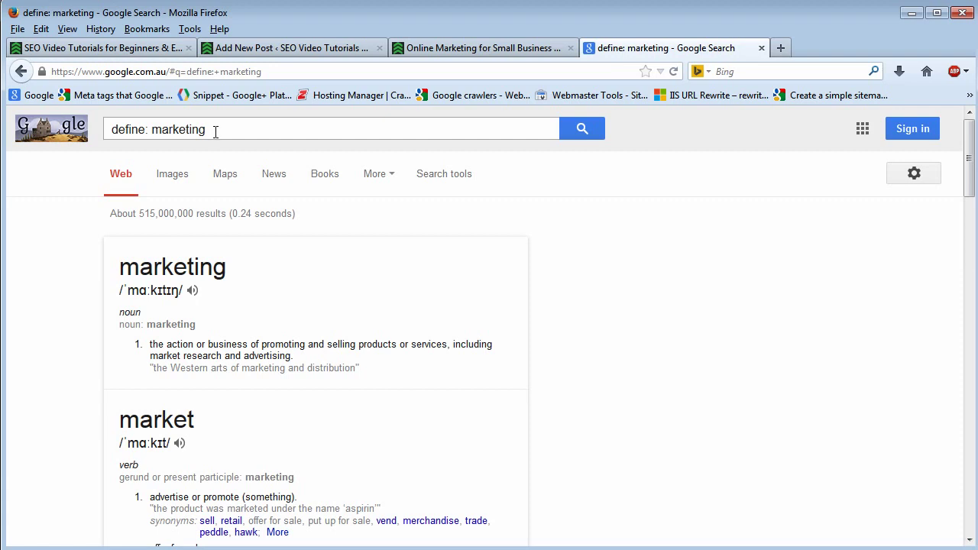
left_click(215, 131)
scroll(312, 458, "down", 2)
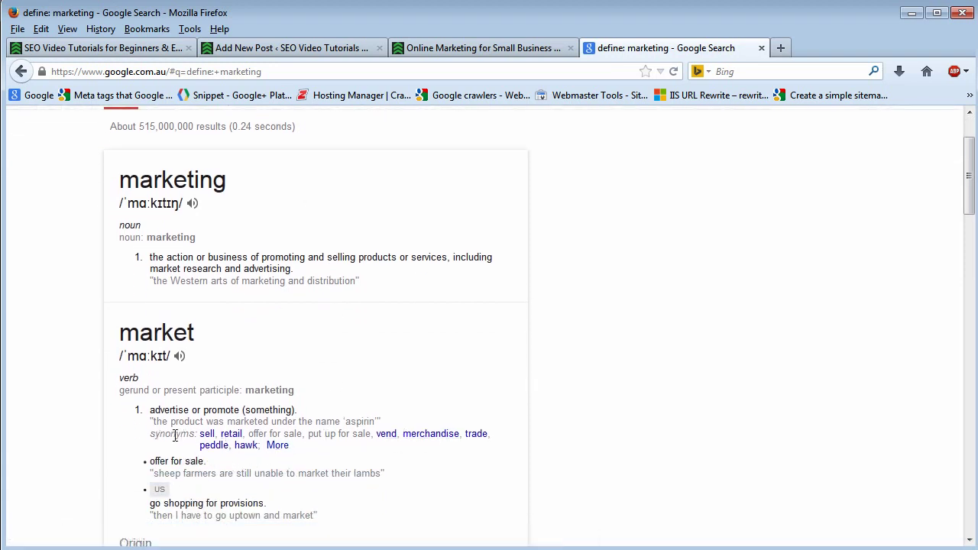
scroll(180, 432, "down", 1)
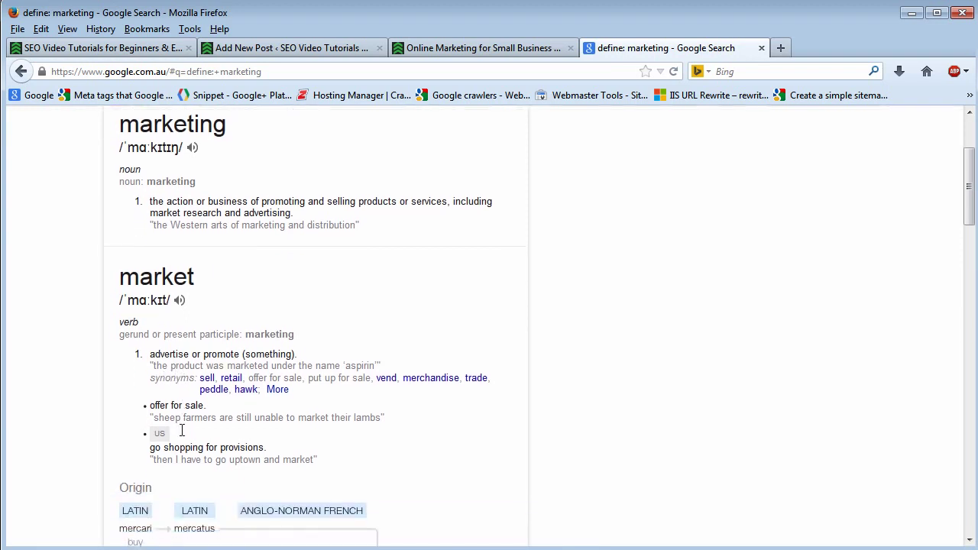
scroll(182, 432, "down", 1)
scroll(289, 420, "up", 4)
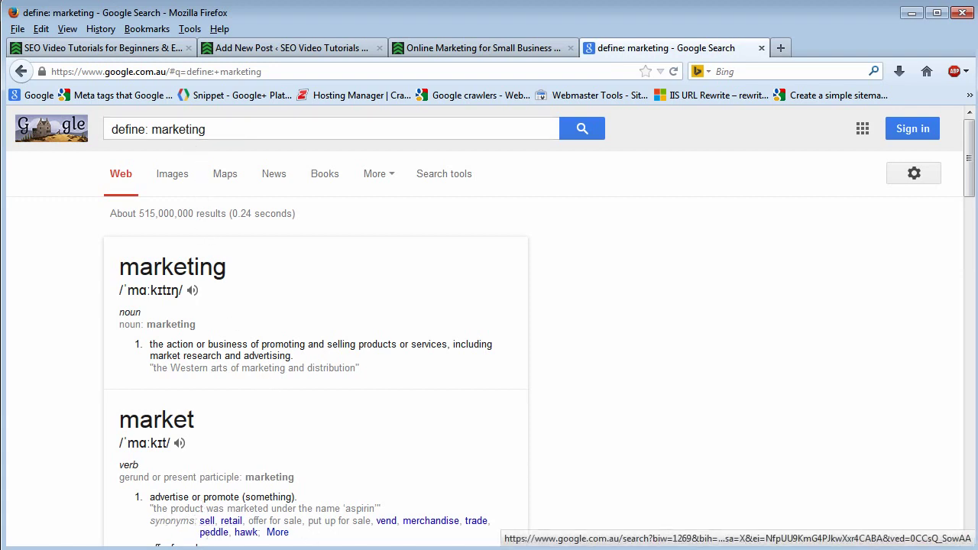
- Switch to Dreamweaver and review index.html from the main heading to the Cost Effective section
key("alt+Tab")
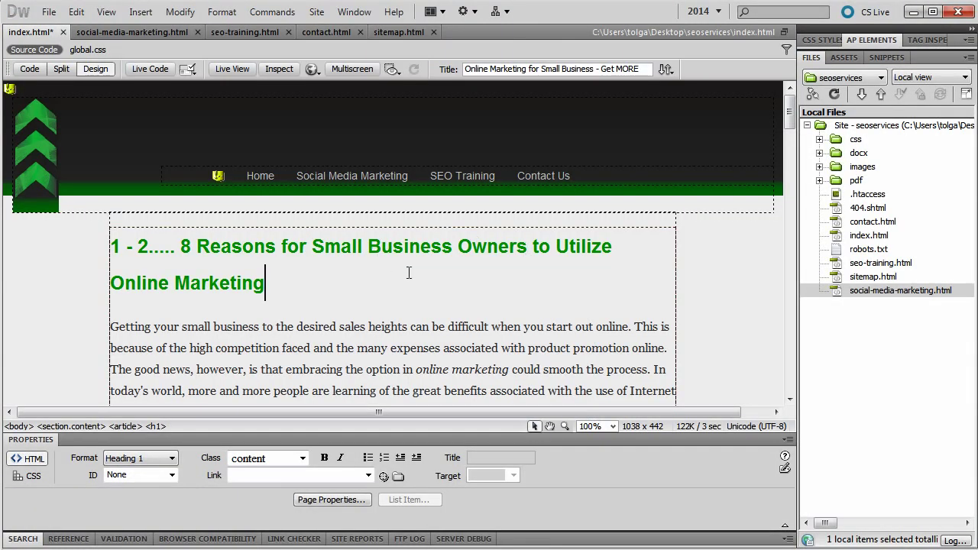
scroll(419, 294, "down", 3)
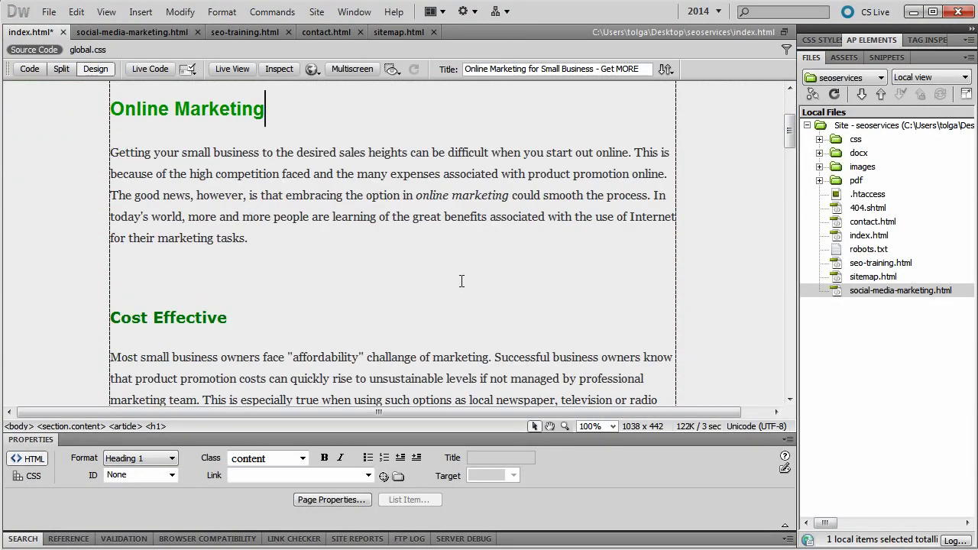
scroll(461, 280, "up", 2)
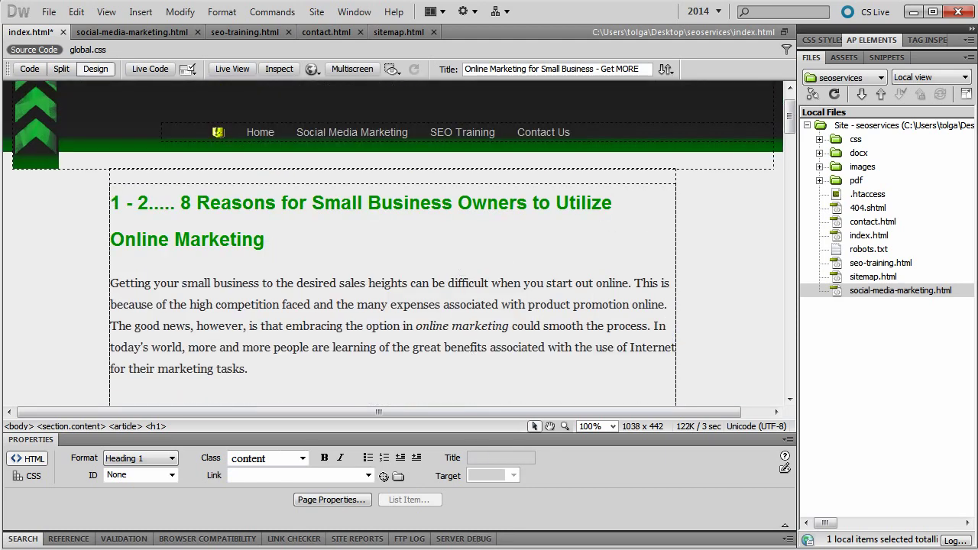
- Switch to Firefox and highlight the headword marketing in Google's dictionary entry
key("alt+Tab")
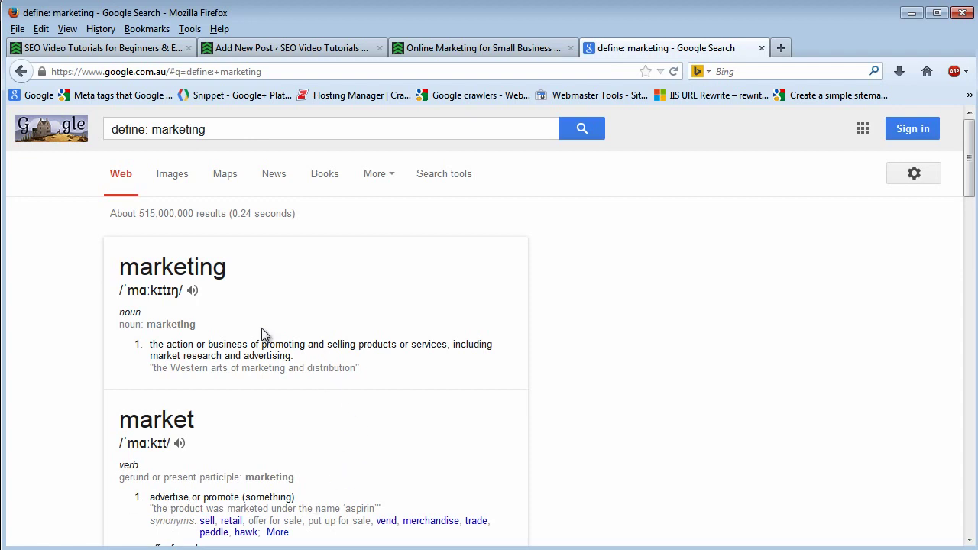
left_click_drag(228, 268, 120, 270)
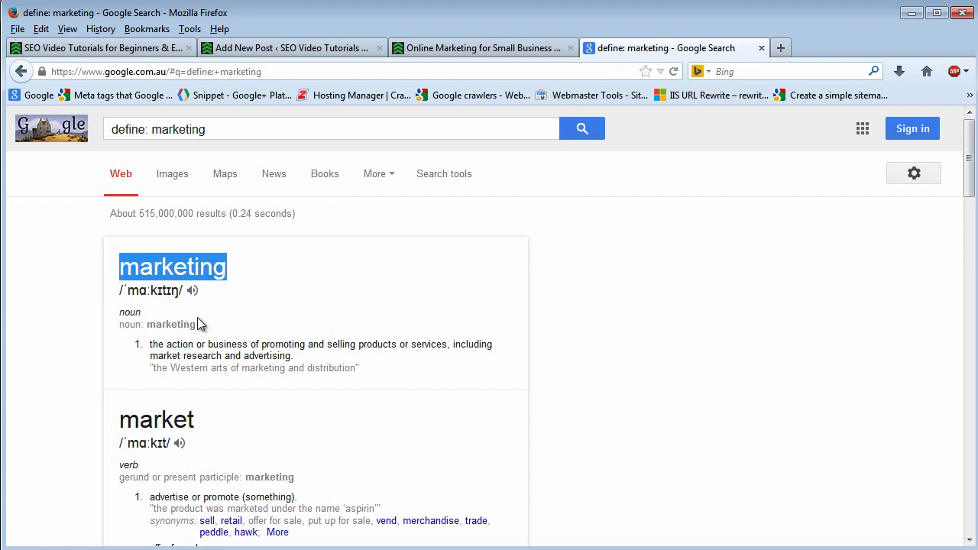
double_click(189, 267)
- Switch to Dreamweaver and examine the introductory paragraph below the main heading of index.html
key("alt+Tab")
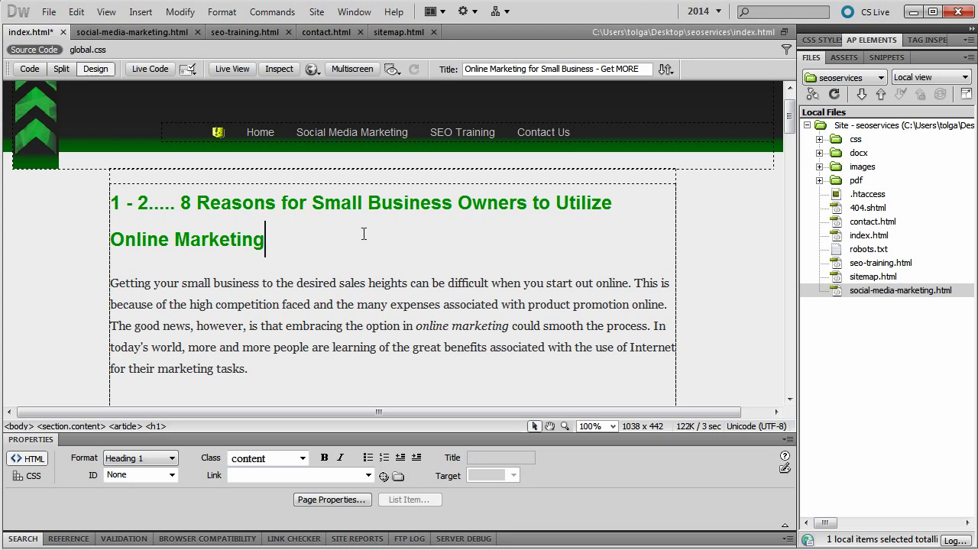
triple_click(375, 327)
left_click(348, 375)
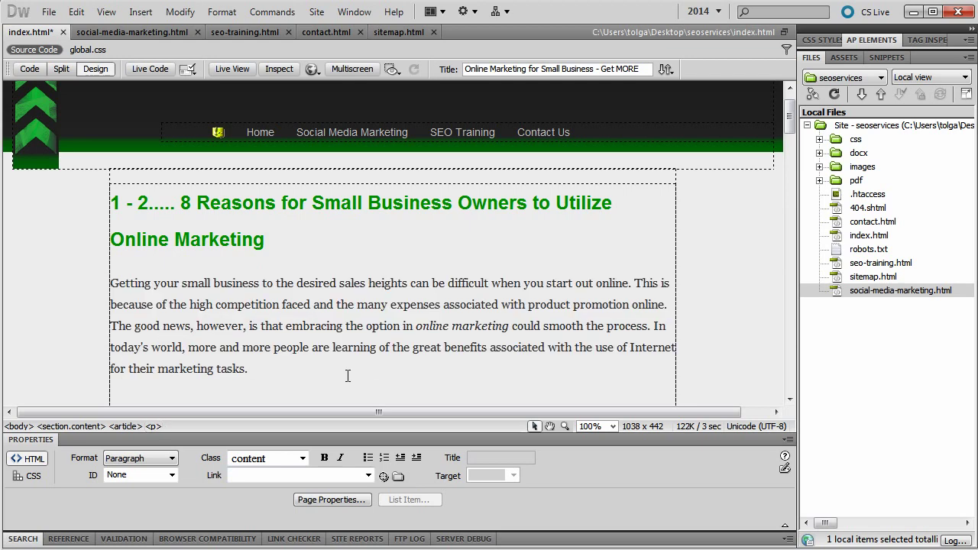